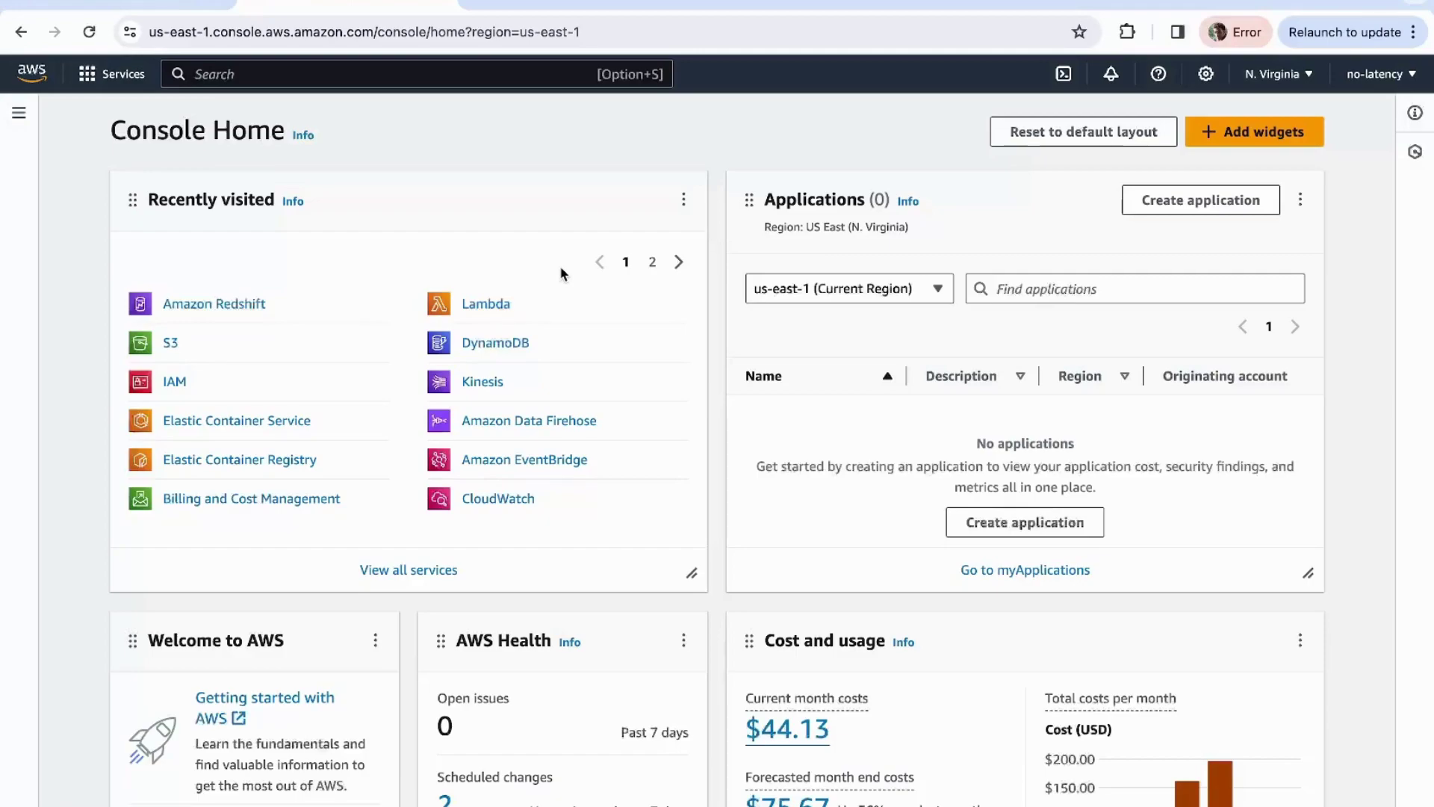
Go to the IAM service's roles and start creating a new role
click(453, 72)
text(iam)
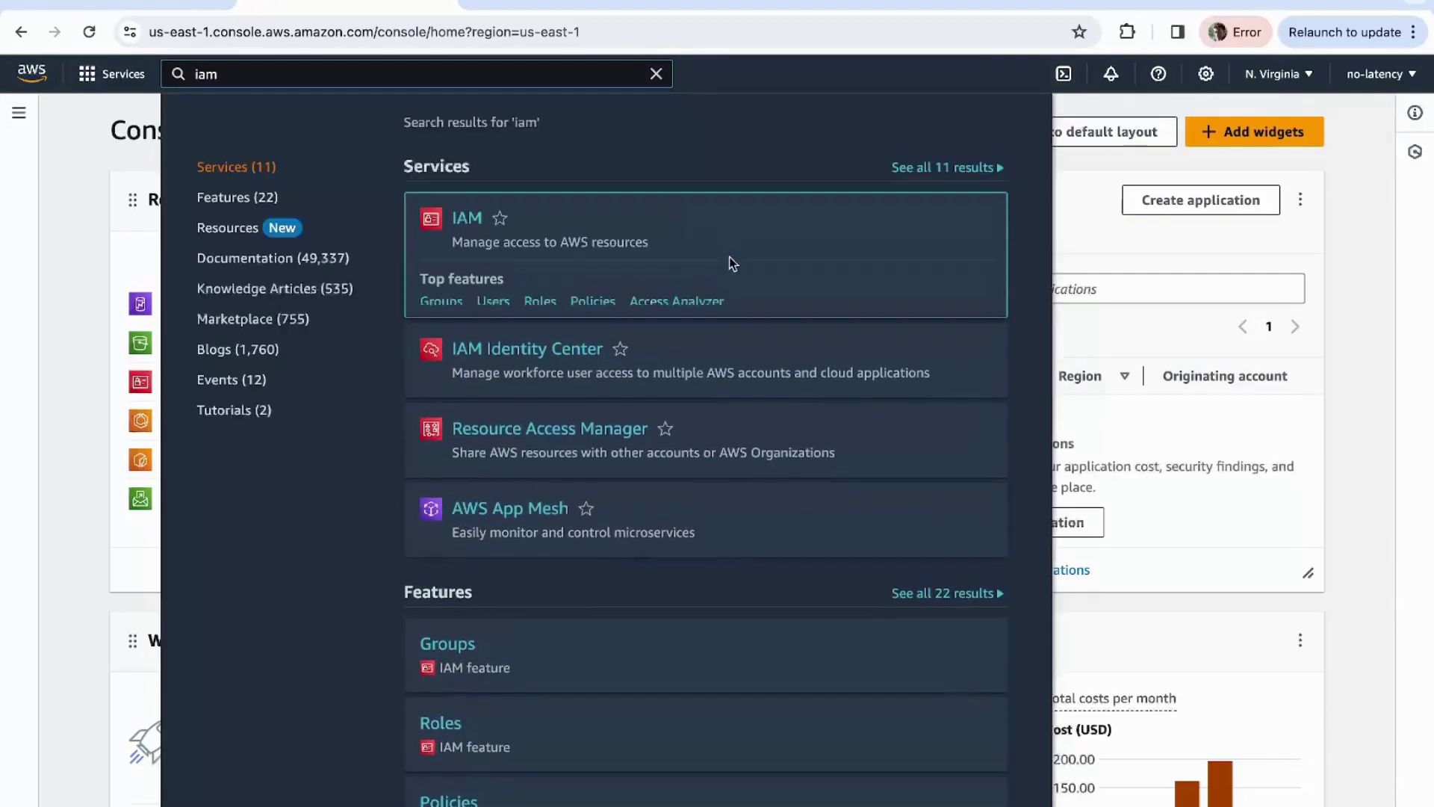
click(473, 218)
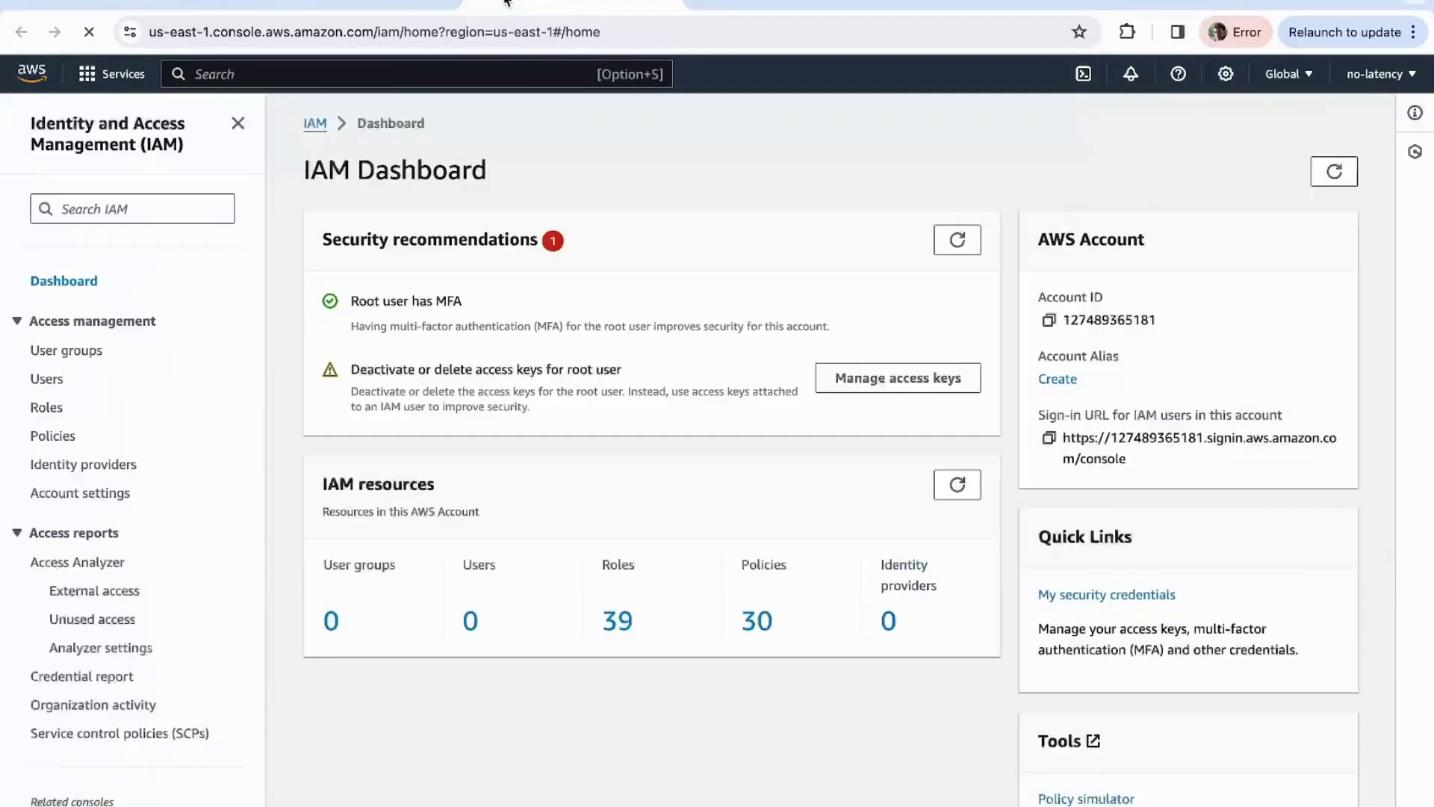
click(48, 408)
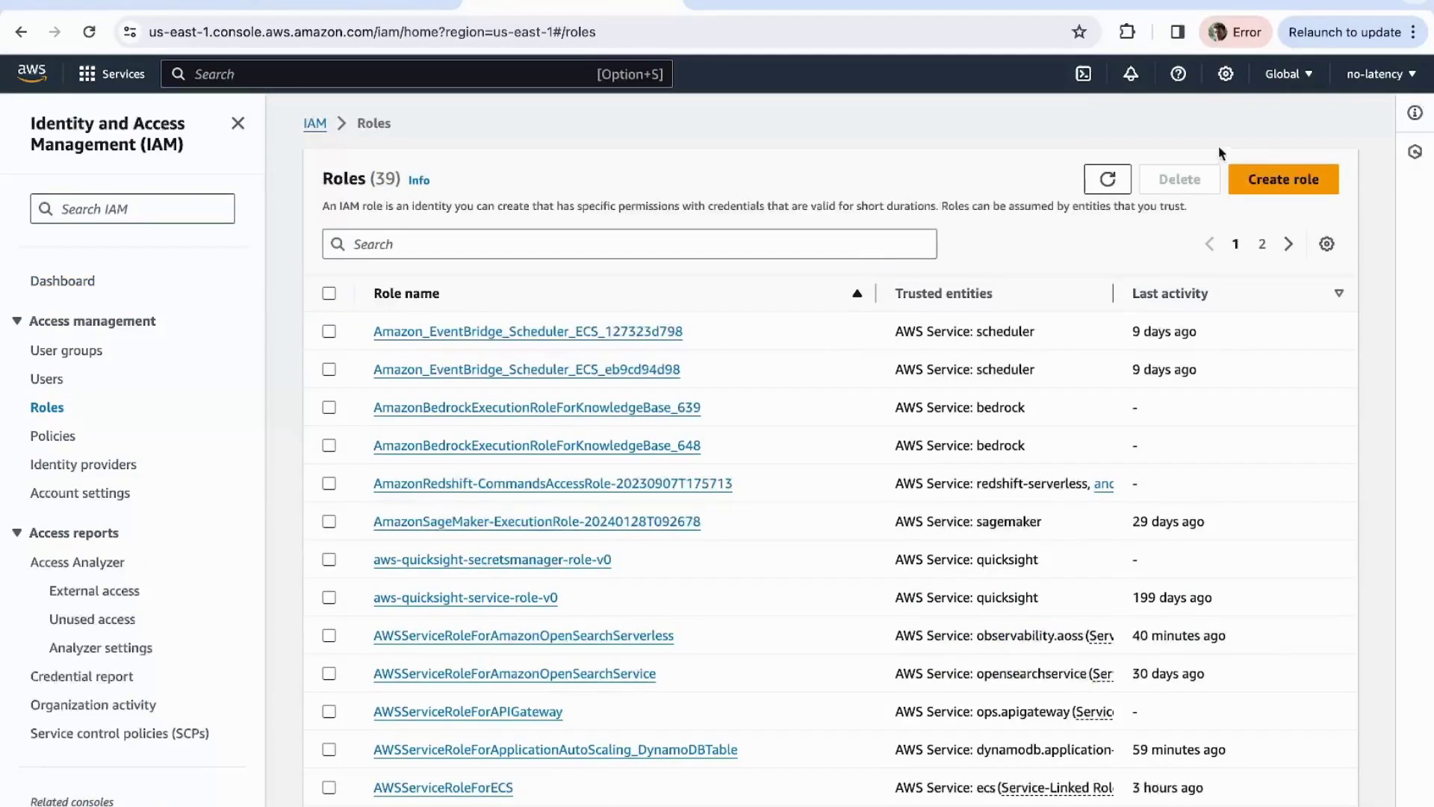
click(1304, 179)
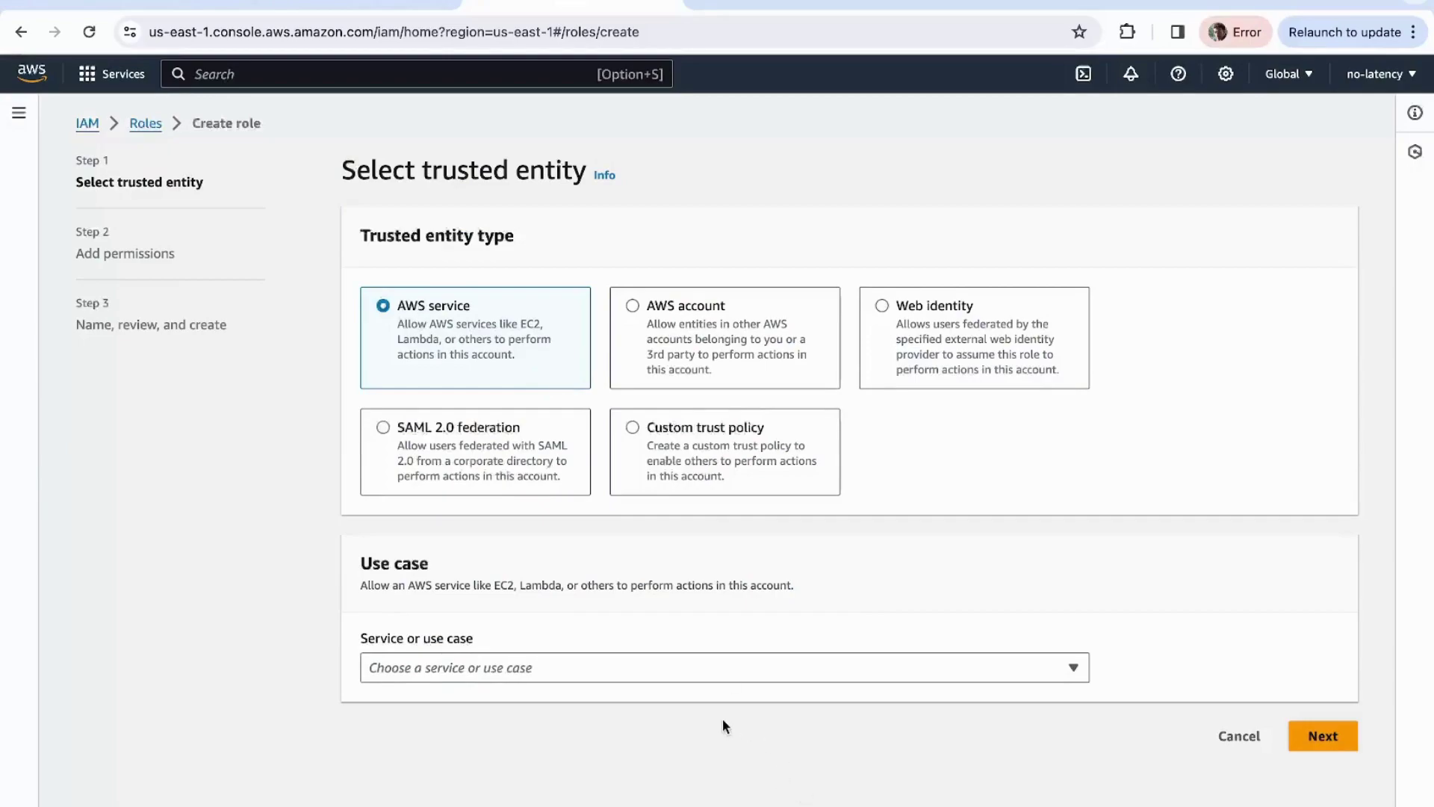
Choose Redshift as the trusted AWS service with the Redshift - Customizable use case, and continue to the permissions
click(588, 667)
text(red)
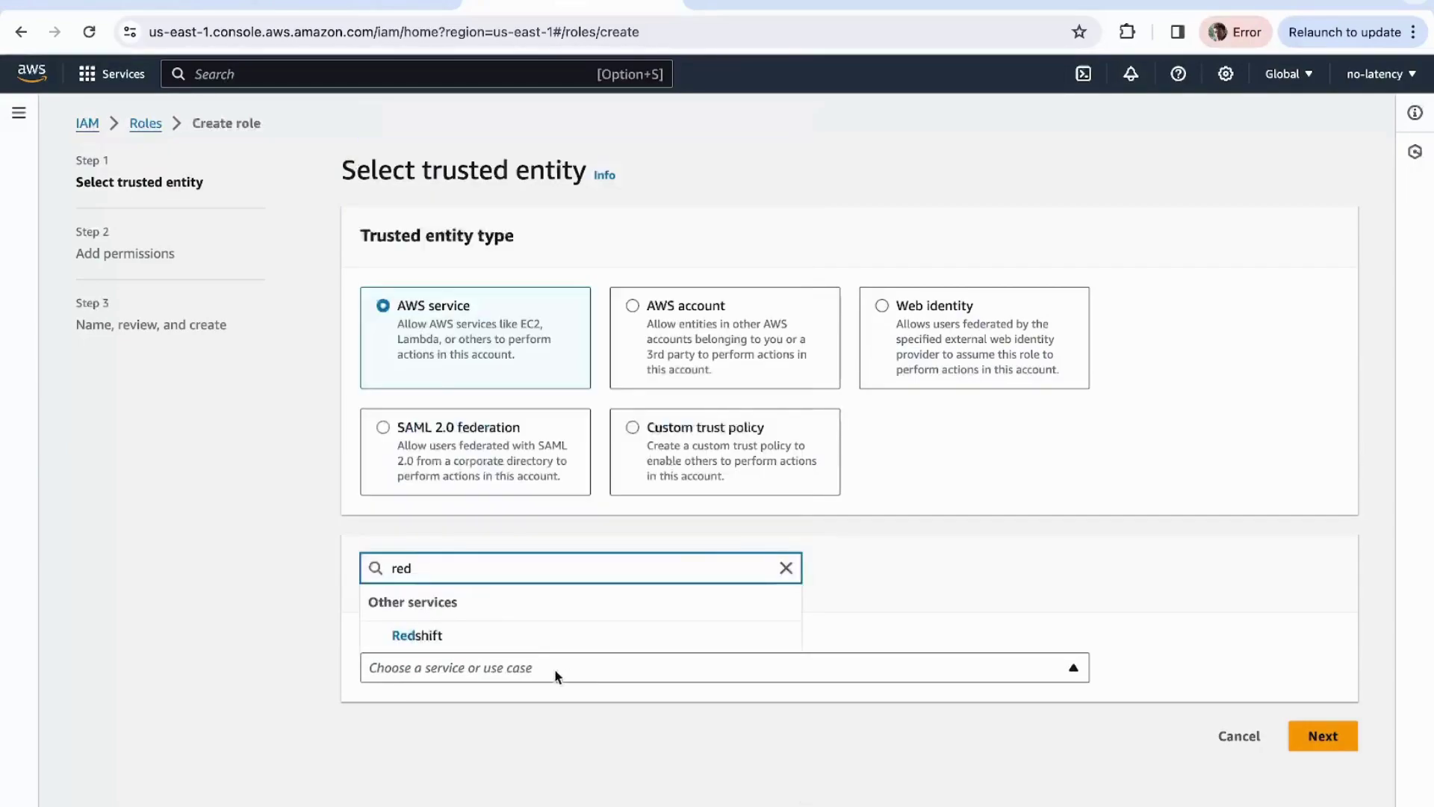
click(505, 636)
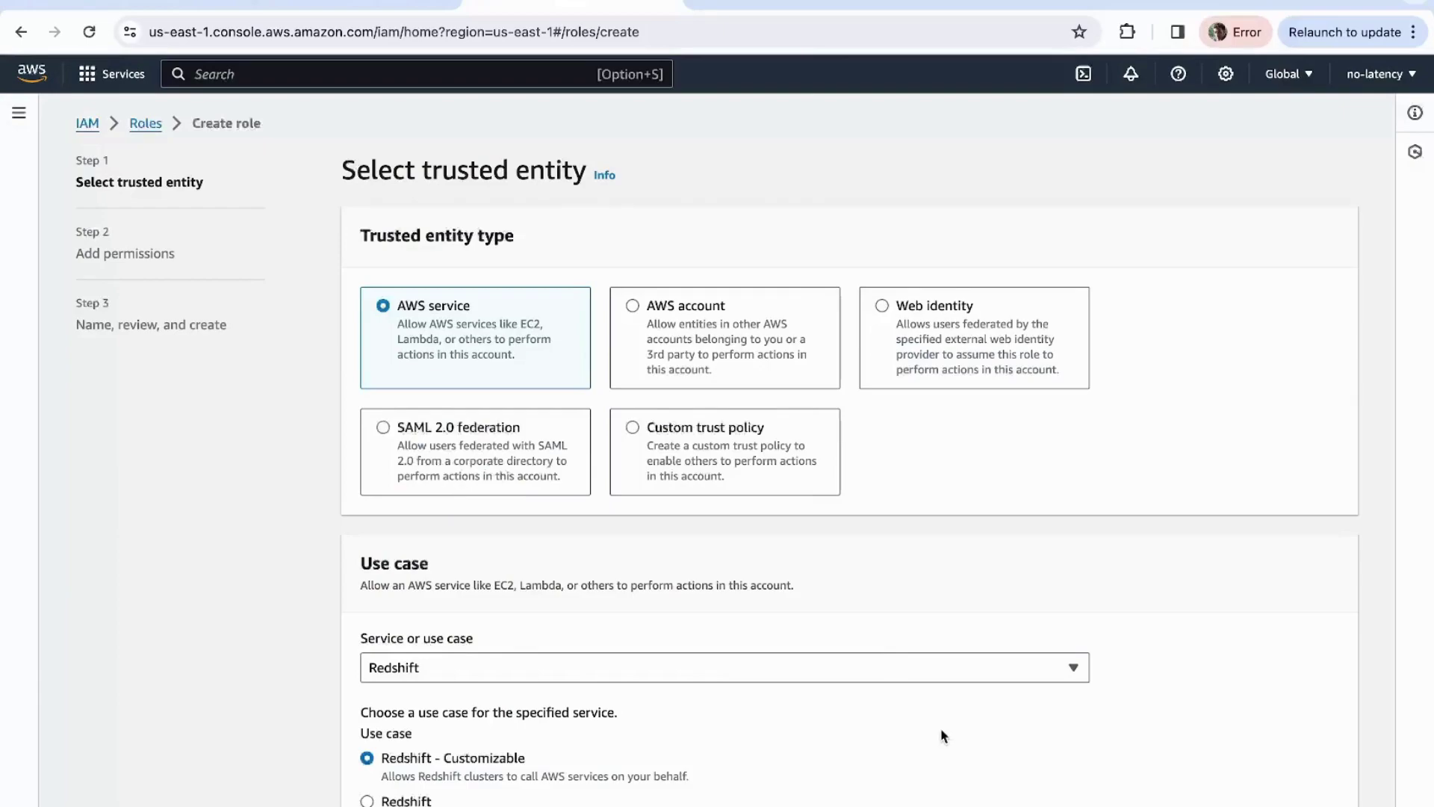
scroll(943, 736, down, 2)
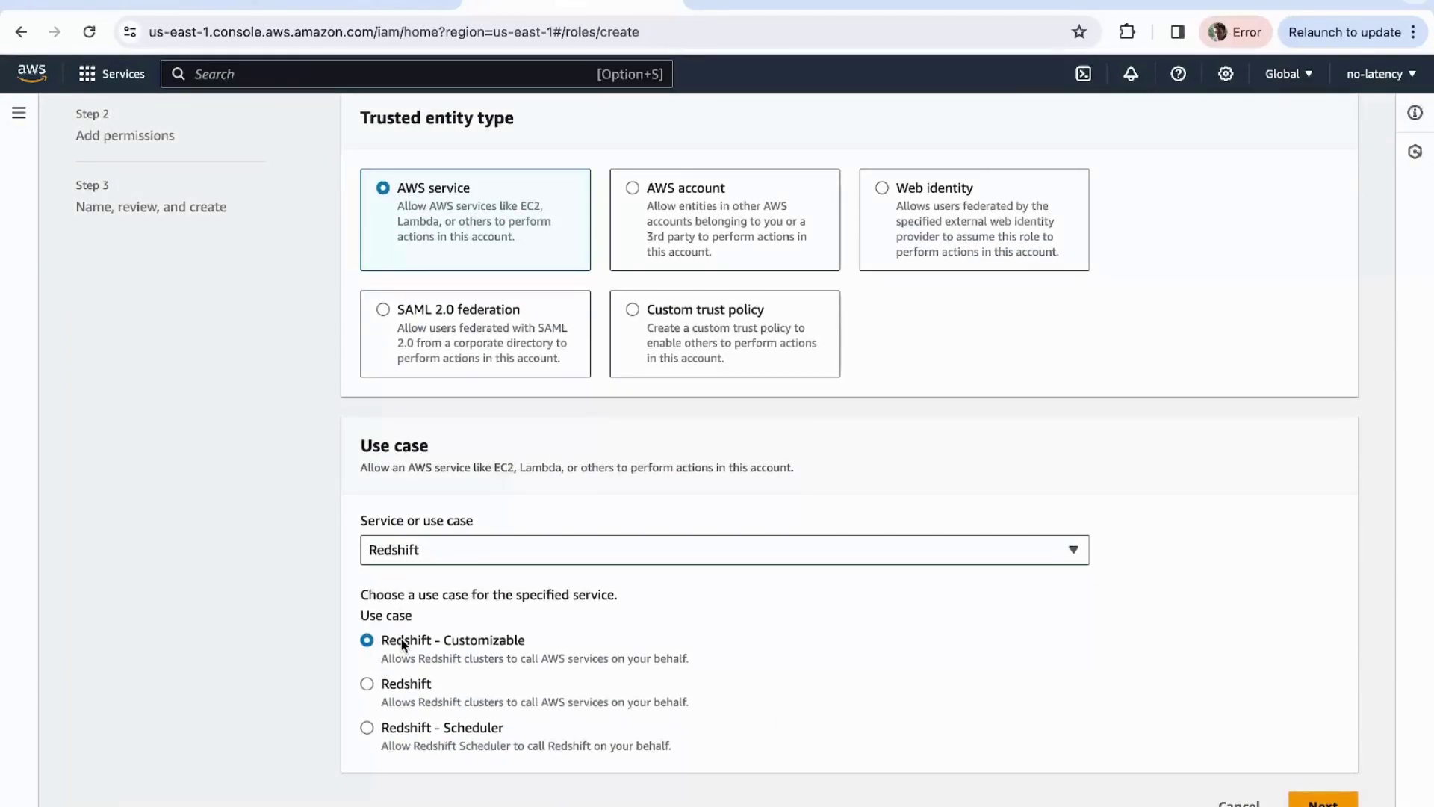
click(1322, 801)
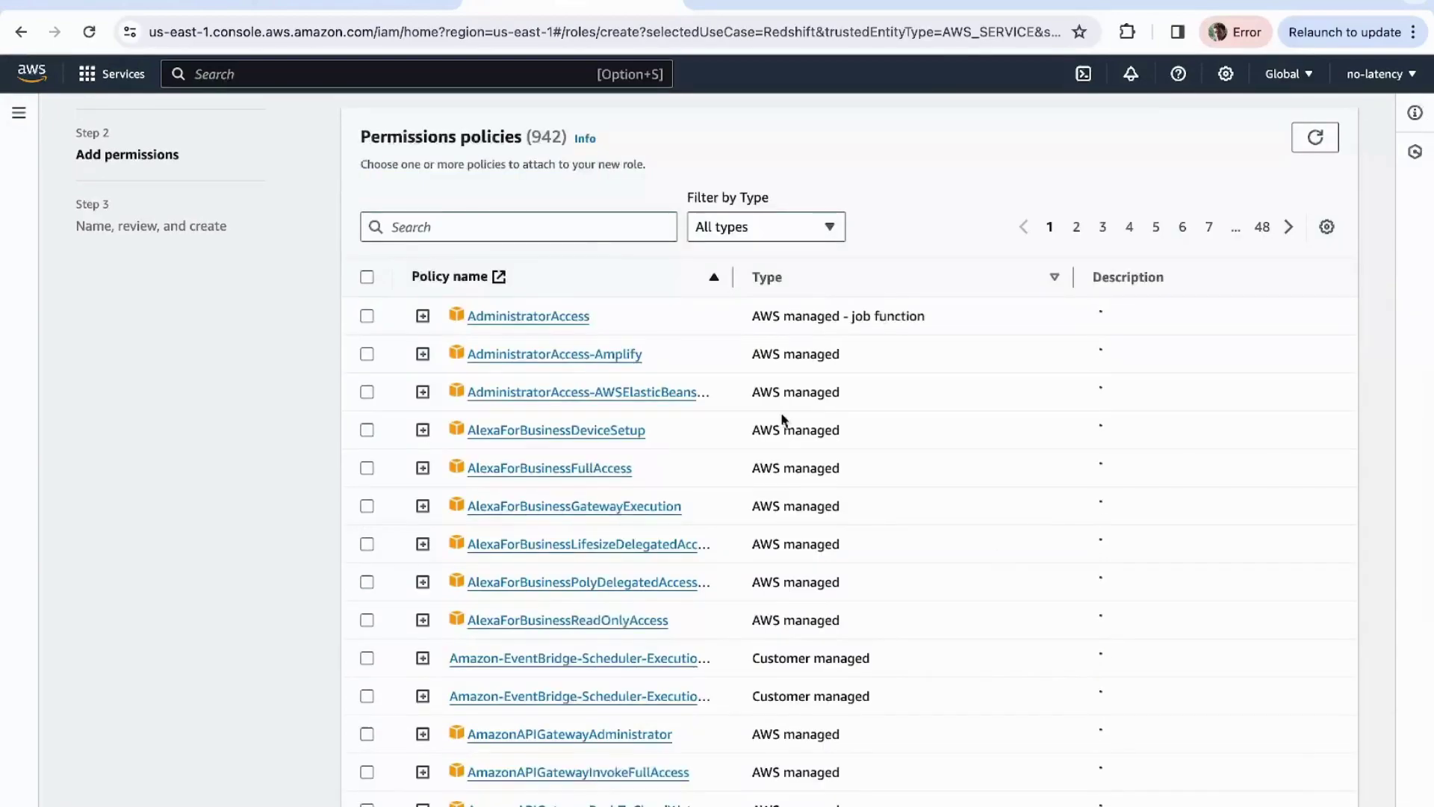
Find the S3 policies, attach AmazonS3FullAccess to the new role, and continue to the role details
click(582, 234)
text(s3)
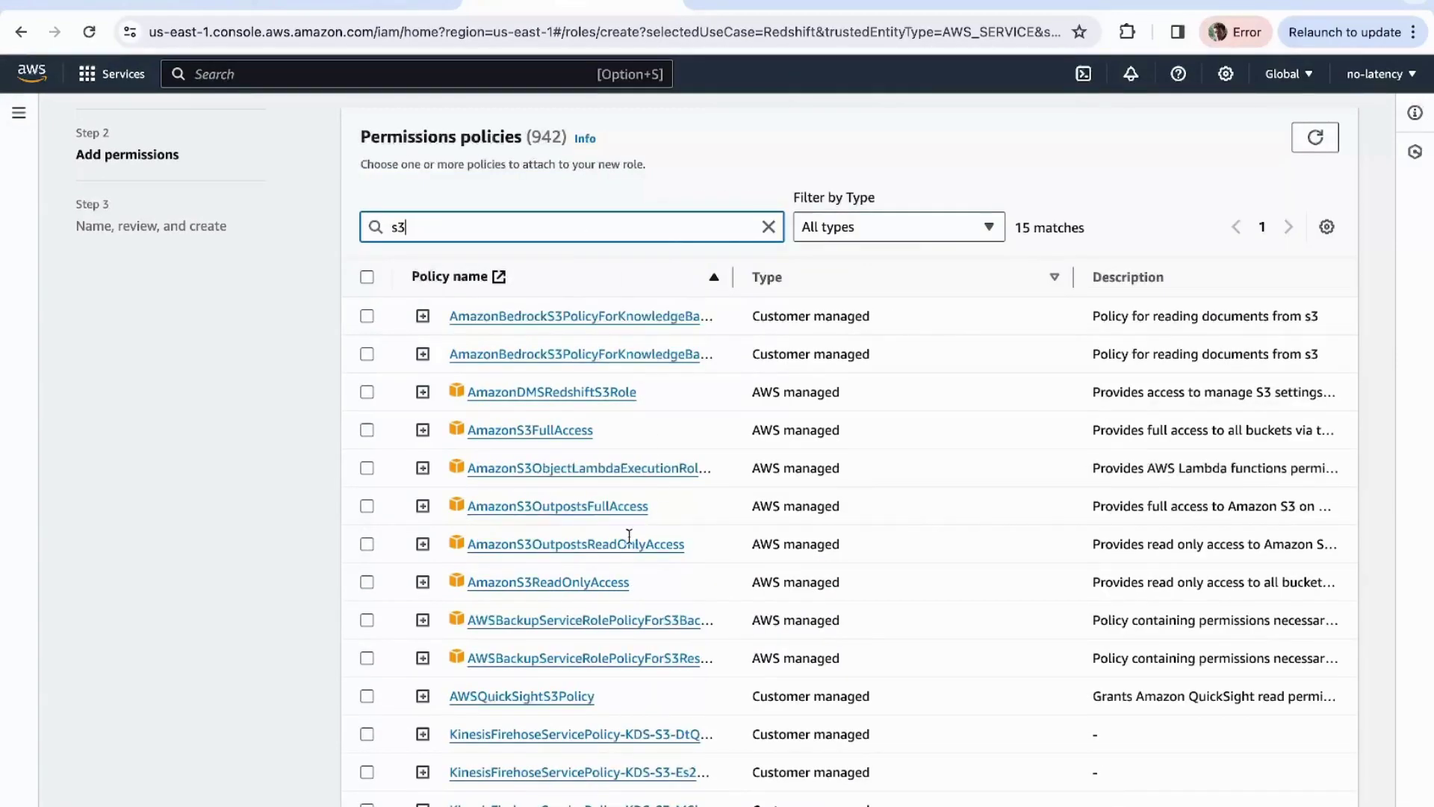
click(367, 431)
scroll(733, 538, down, 3)
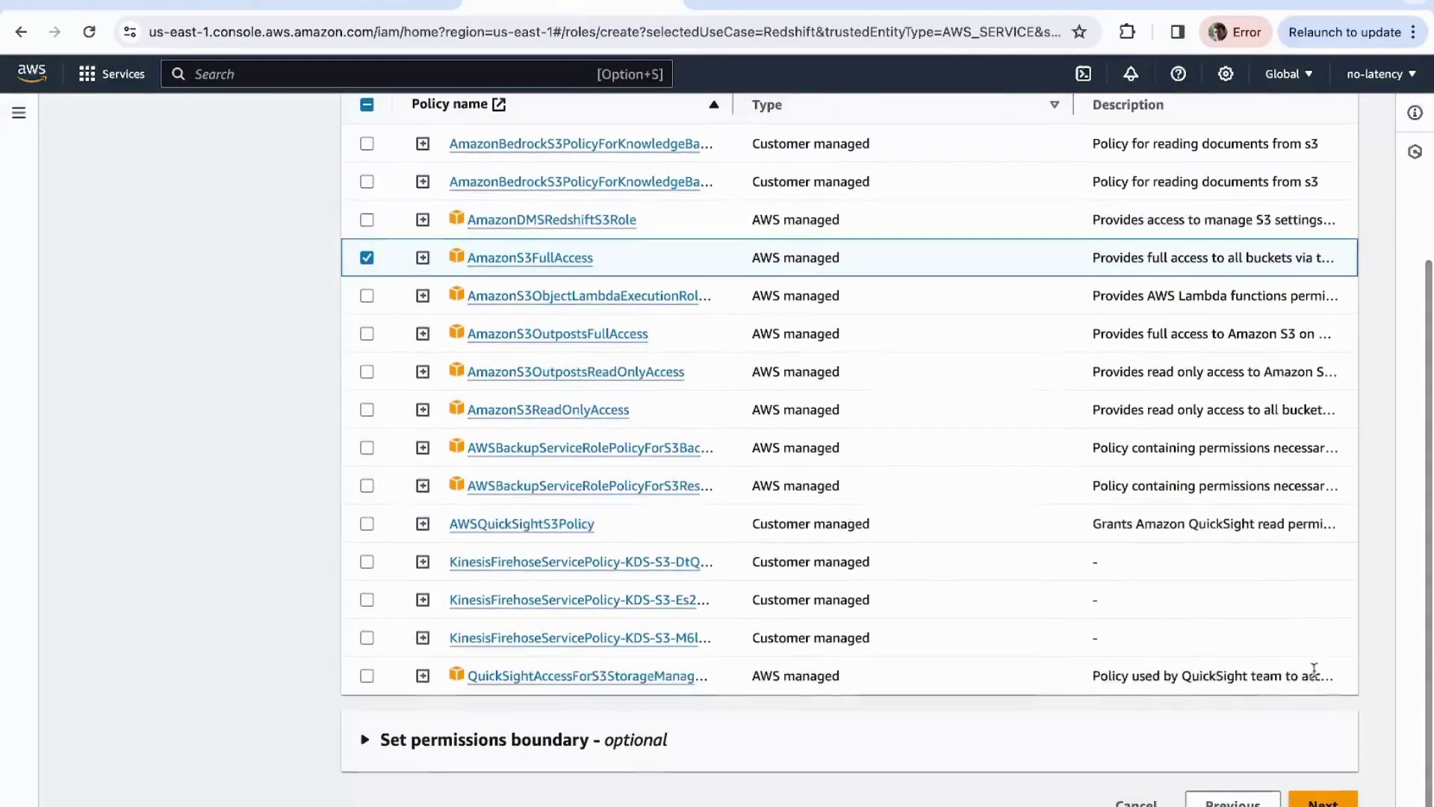
click(1323, 801)
Name the role redshift-custom-role and create it
click(684, 248)
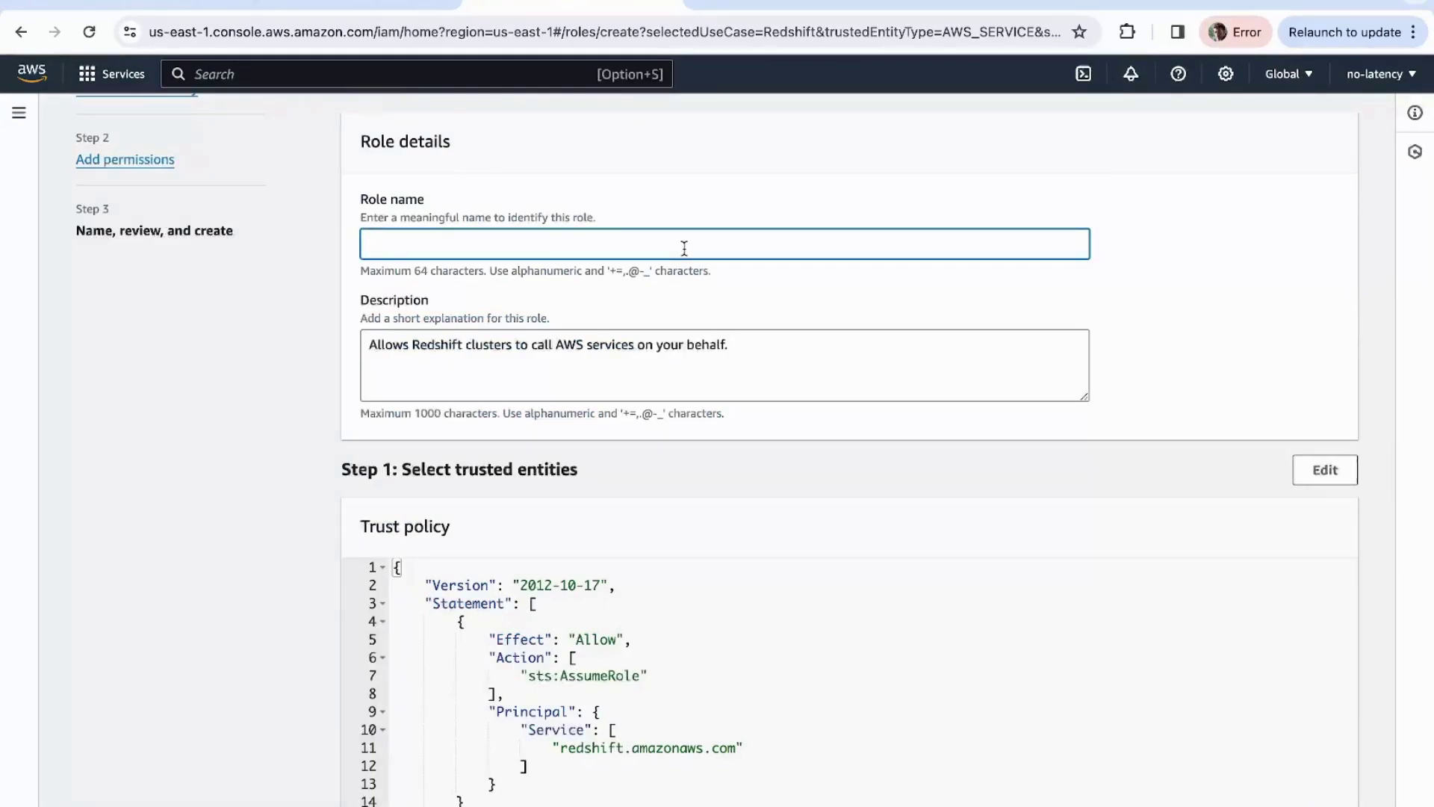
text(redshift-custom-role)
scroll(780, 247, down, 2)
click(780, 247)
scroll(781, 247, down, 6)
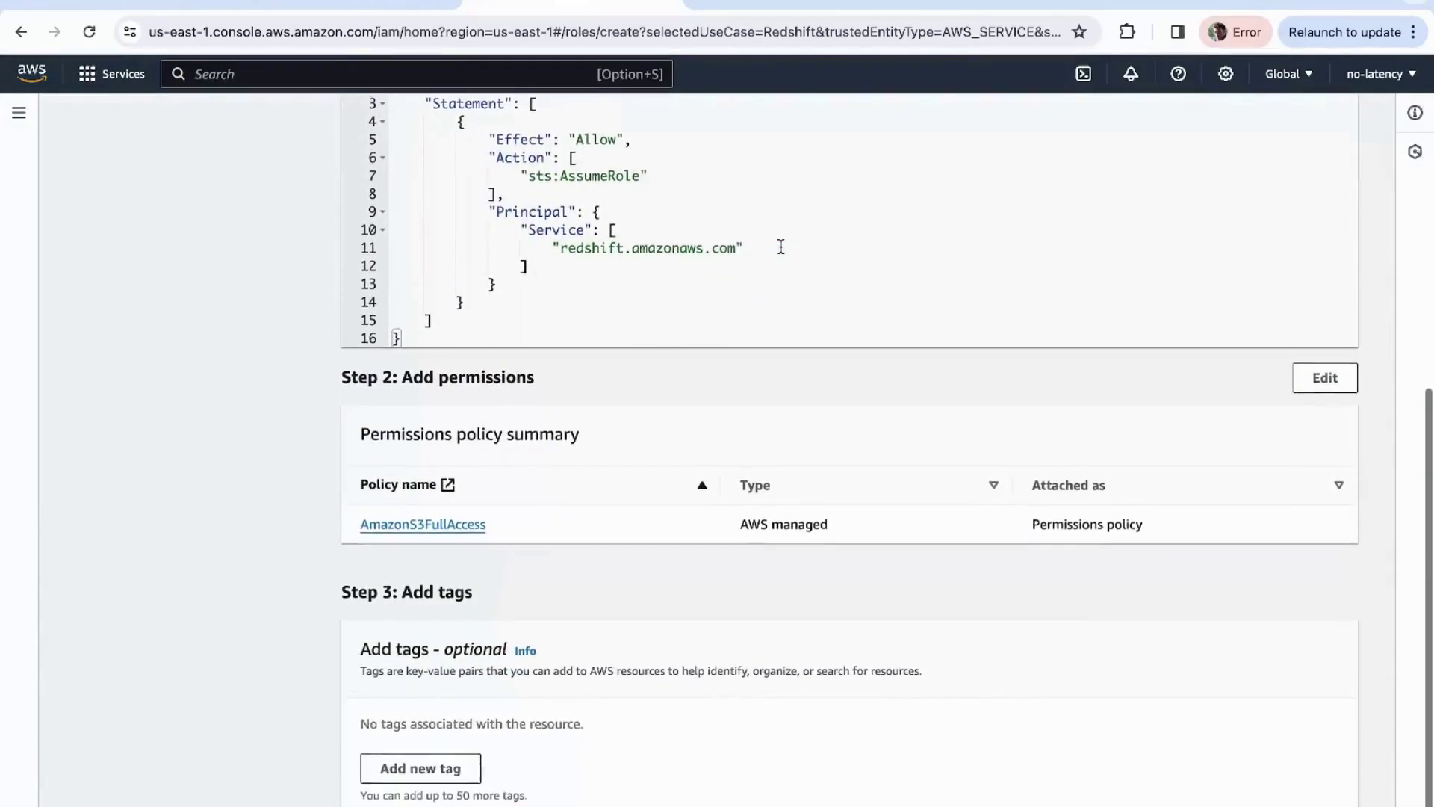
click(1304, 798)
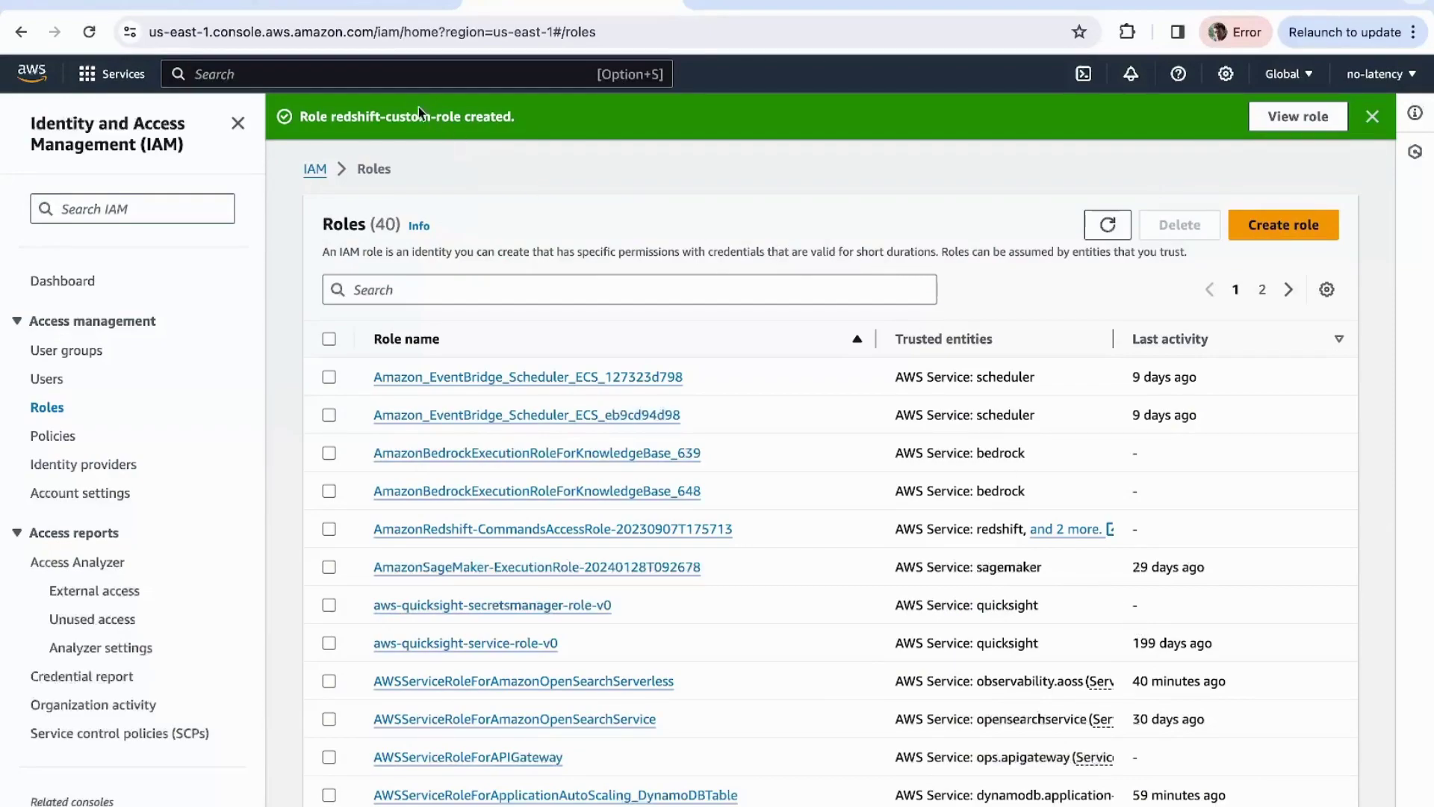
Go to the Amazon Redshift service and start the Redshift Serverless free trial setup
text(redshift)
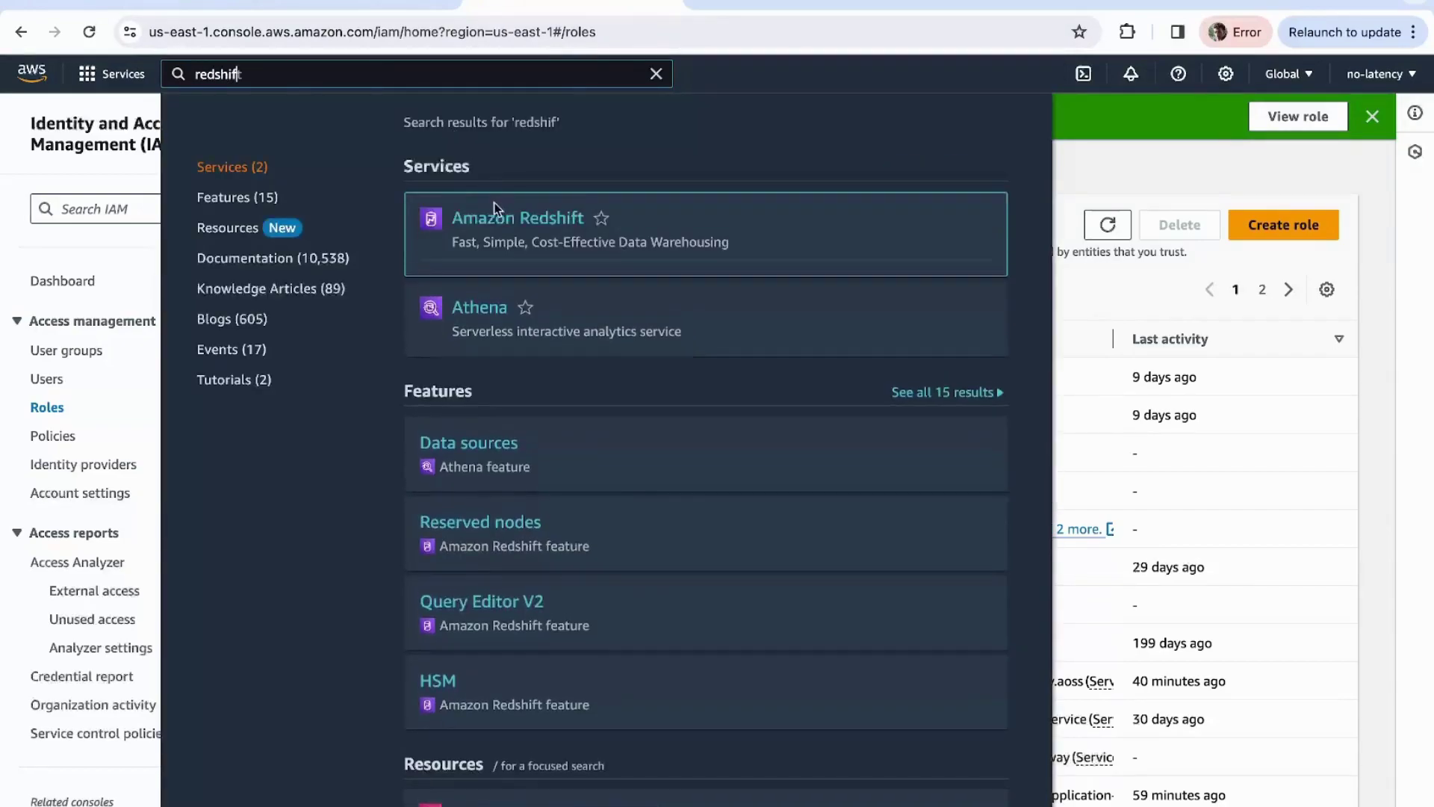
click(487, 220)
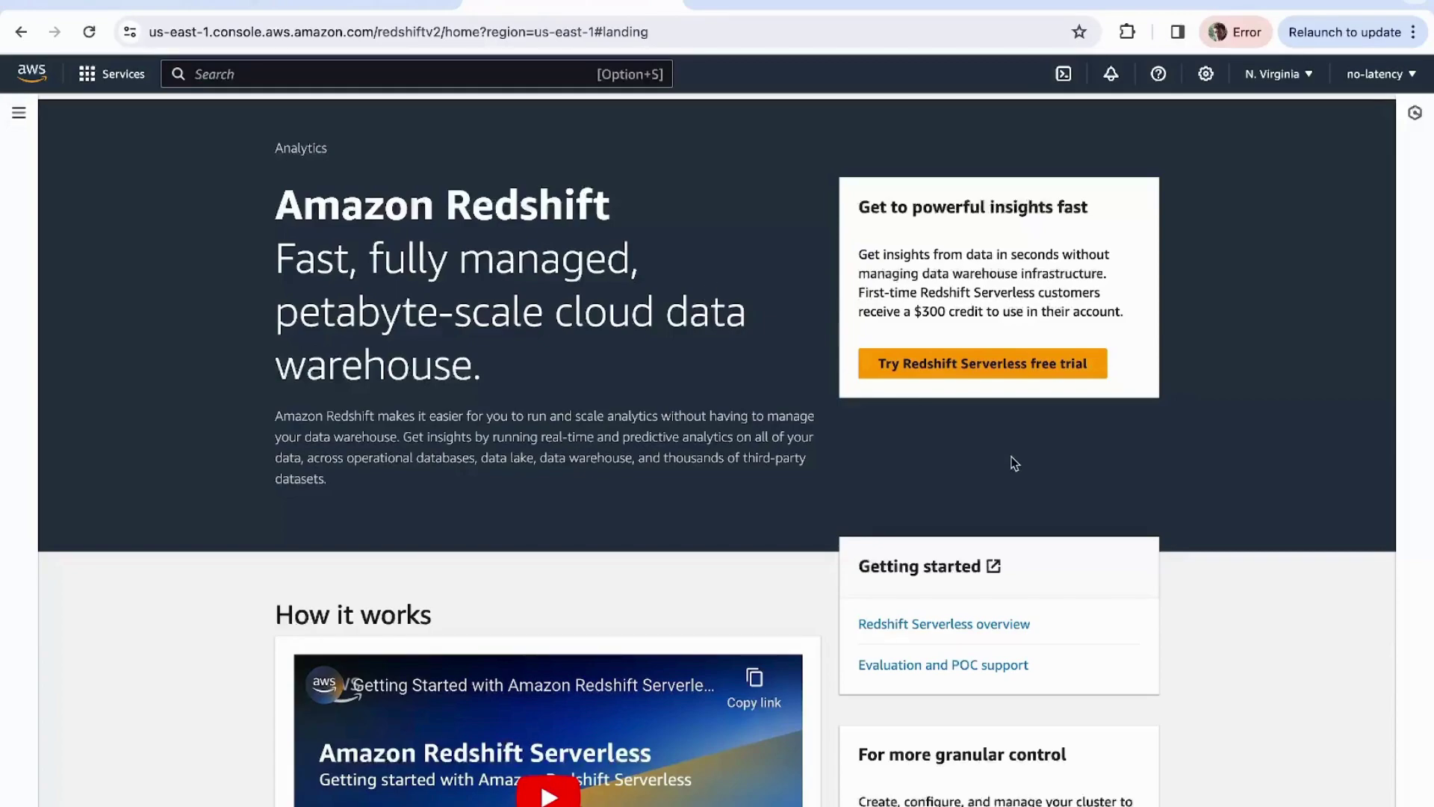
click(914, 373)
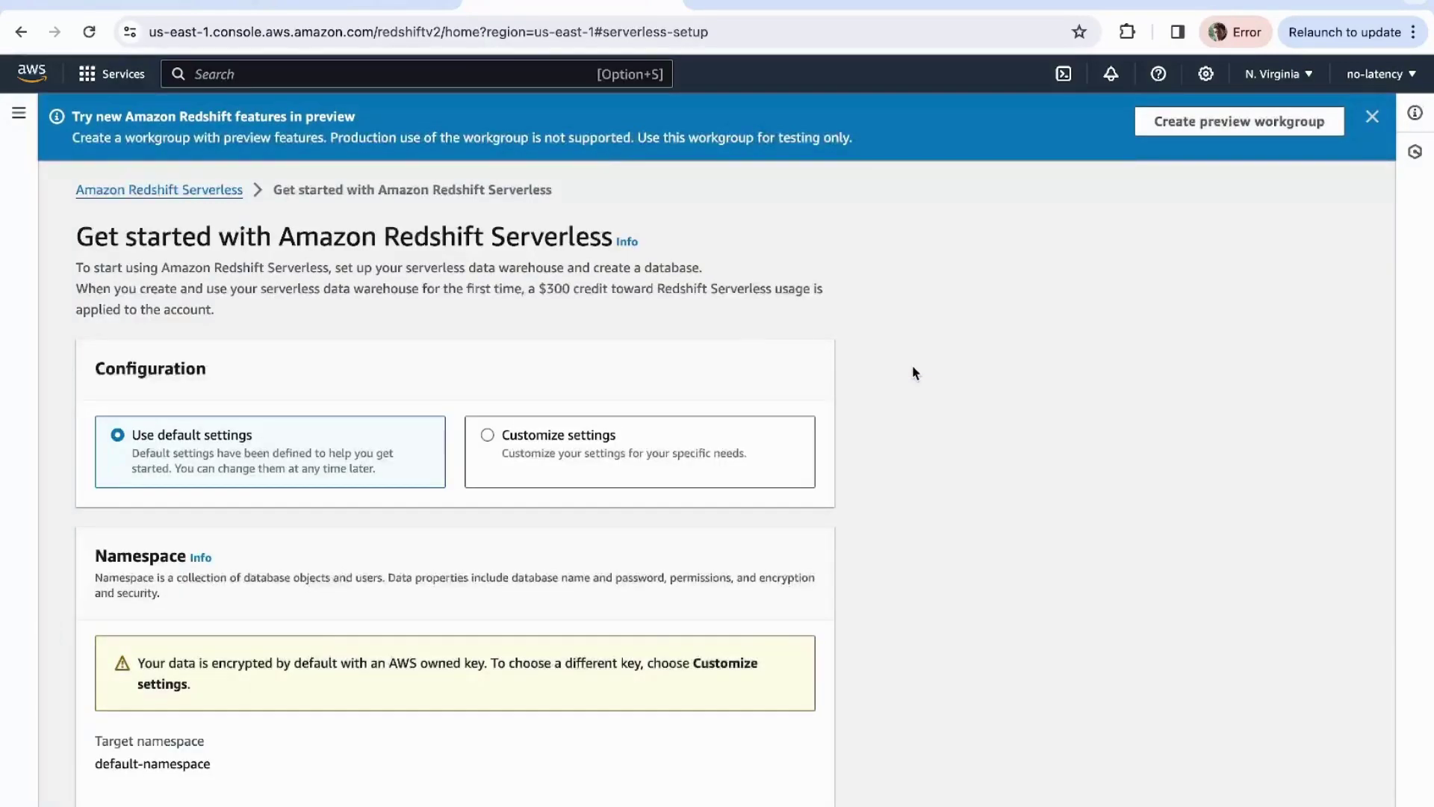
Review the default Redshift Serverless settings and switch the configuration to customized settings
scroll(914, 374, down, 5)
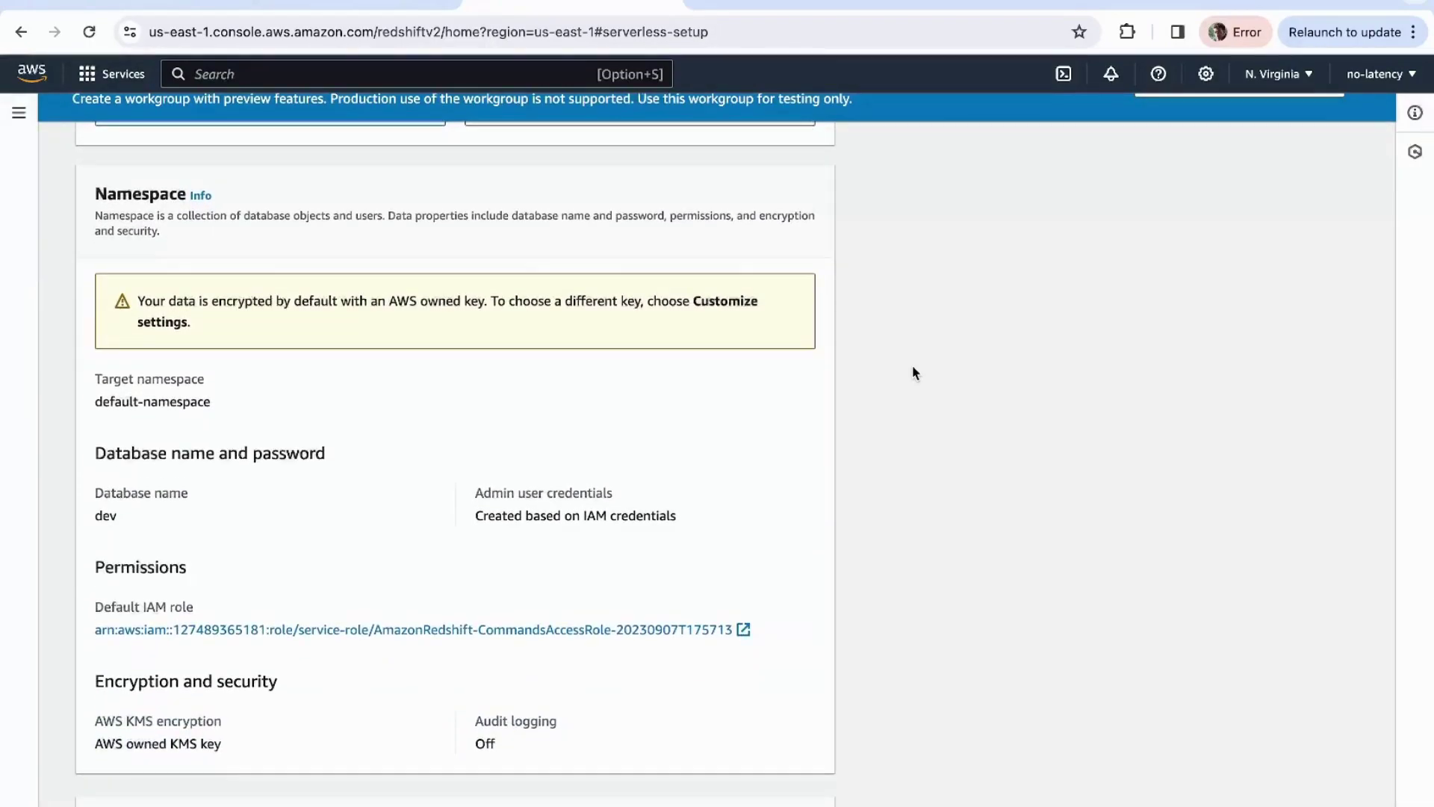
scroll(914, 374, down, 8)
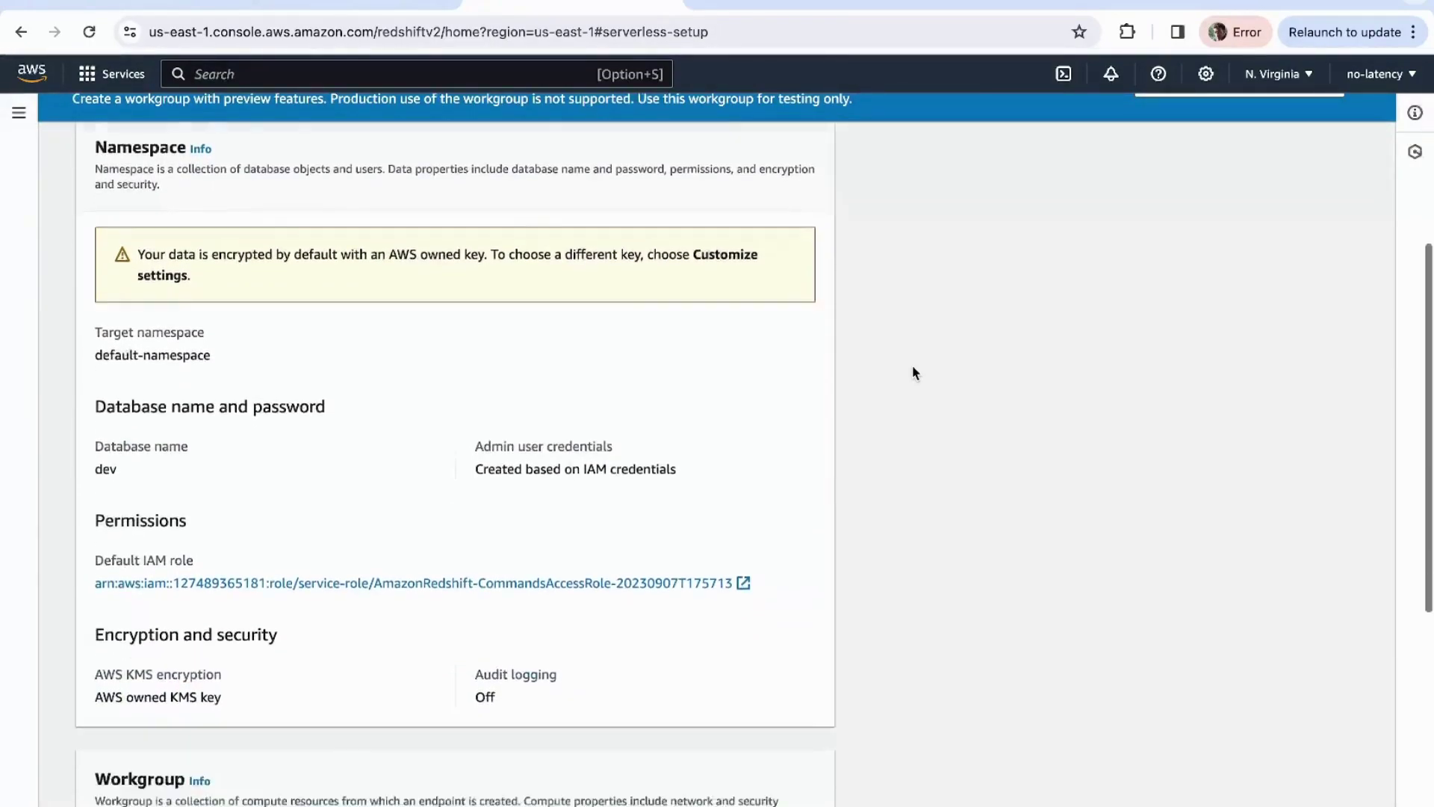
scroll(913, 372, up, 15)
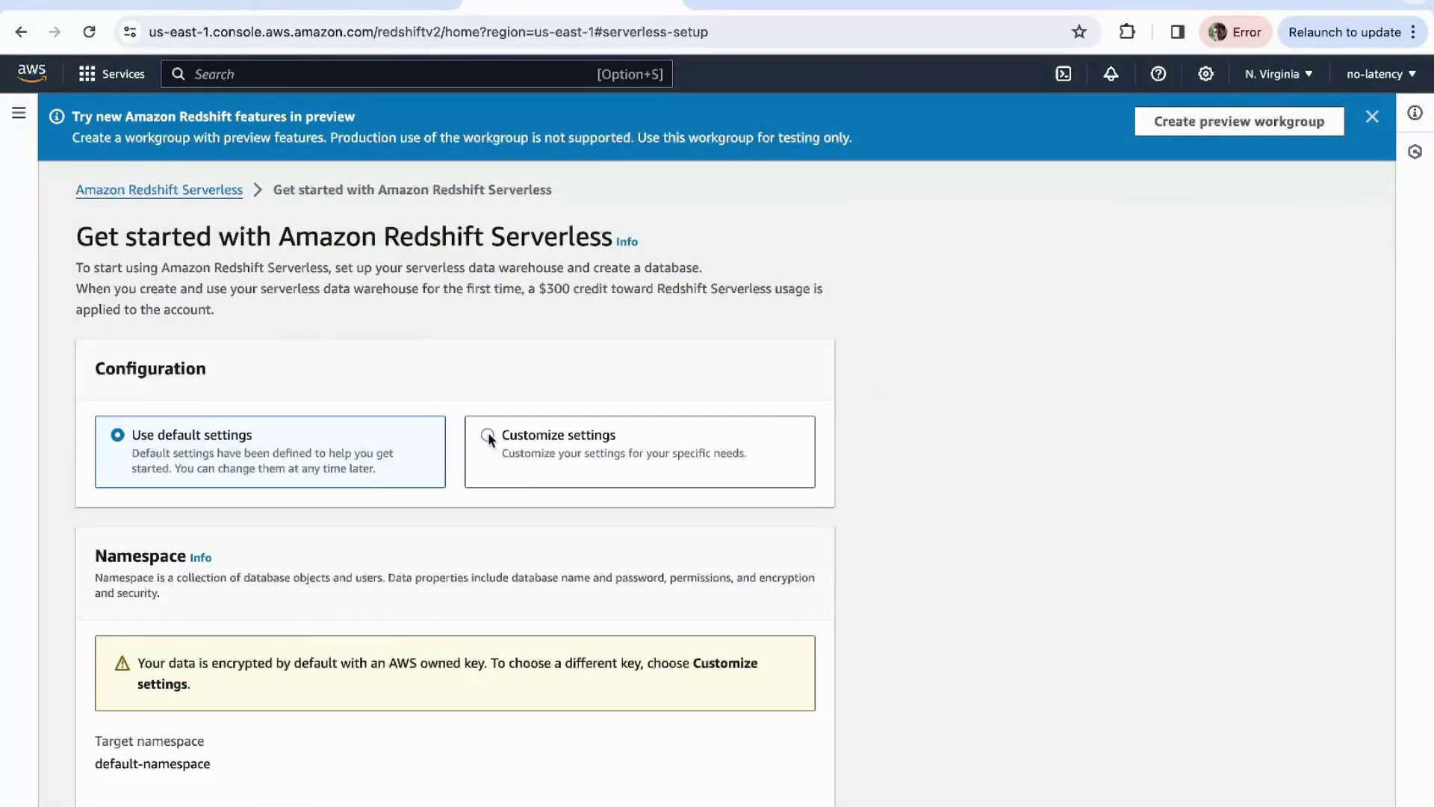
click(489, 436)
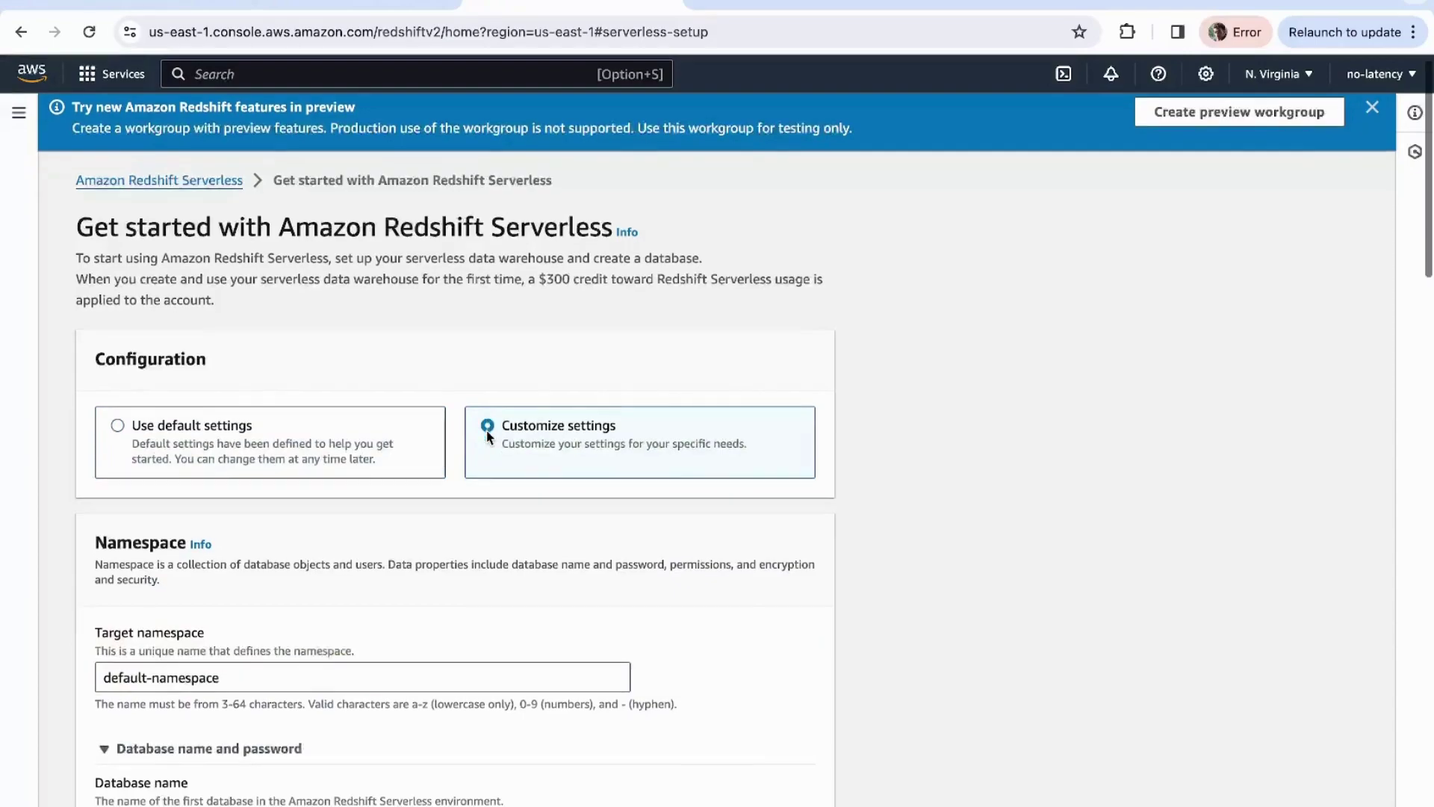
Set the target namespace name to dwh-namespace
scroll(487, 431, down, 4)
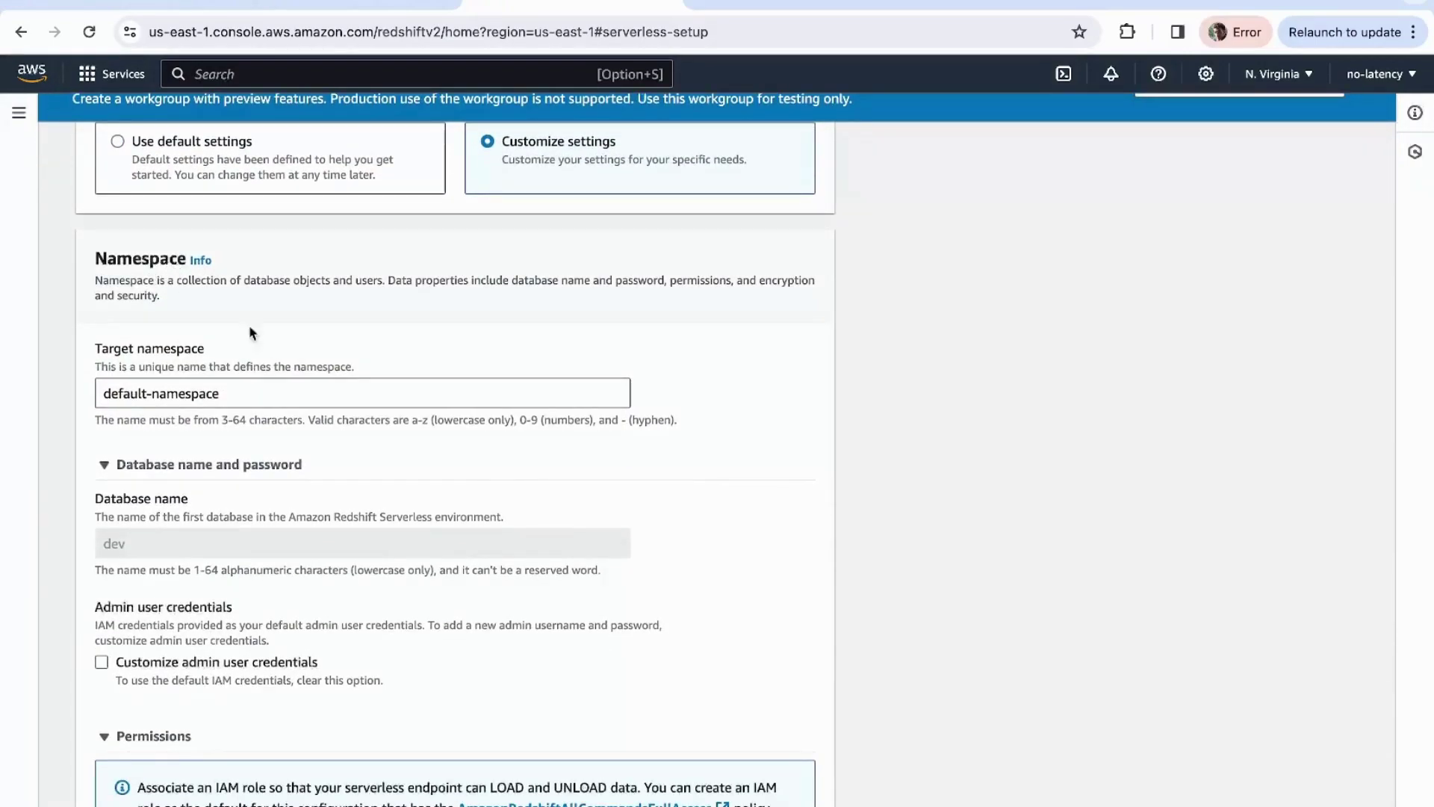
triple_click(320, 392)
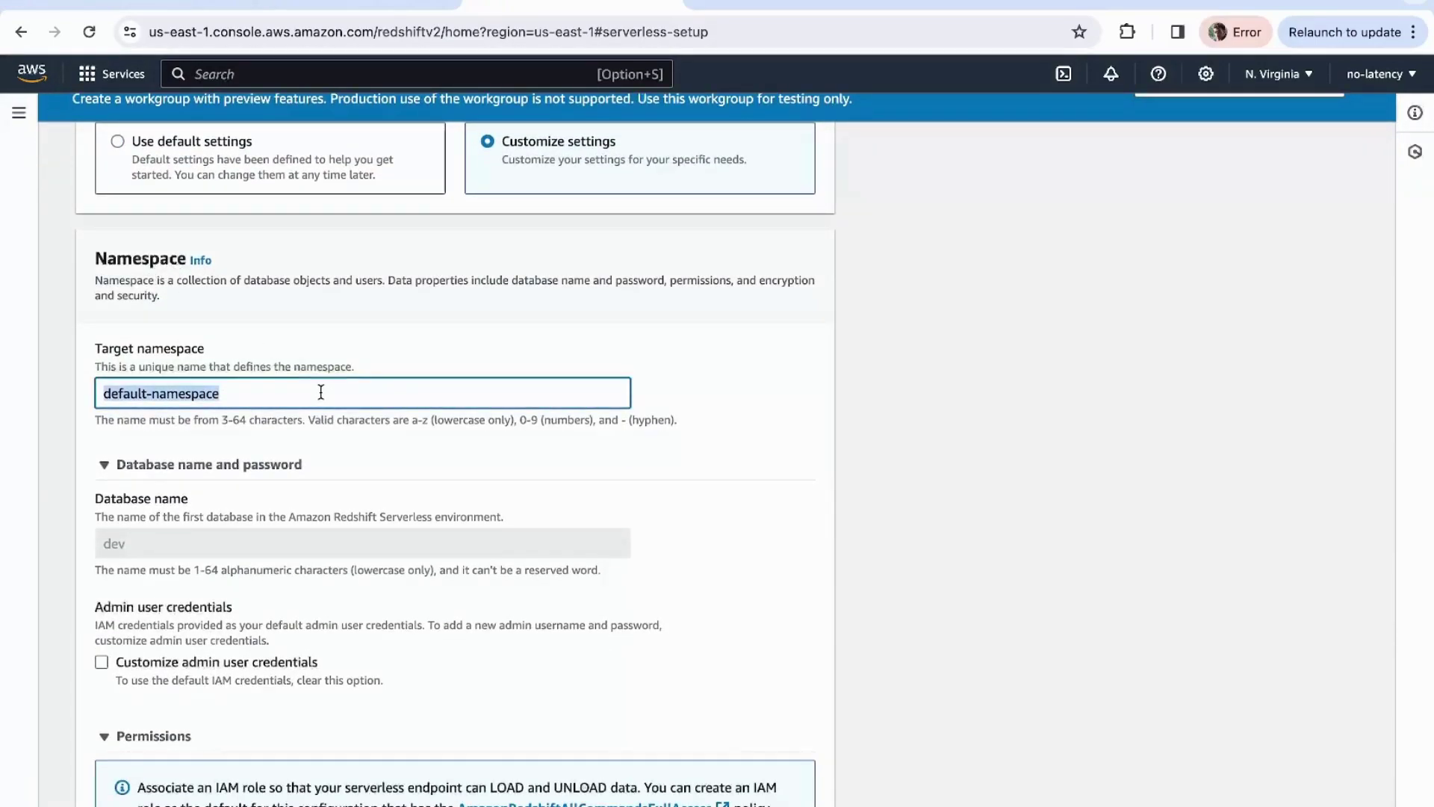
text(dwh-na)
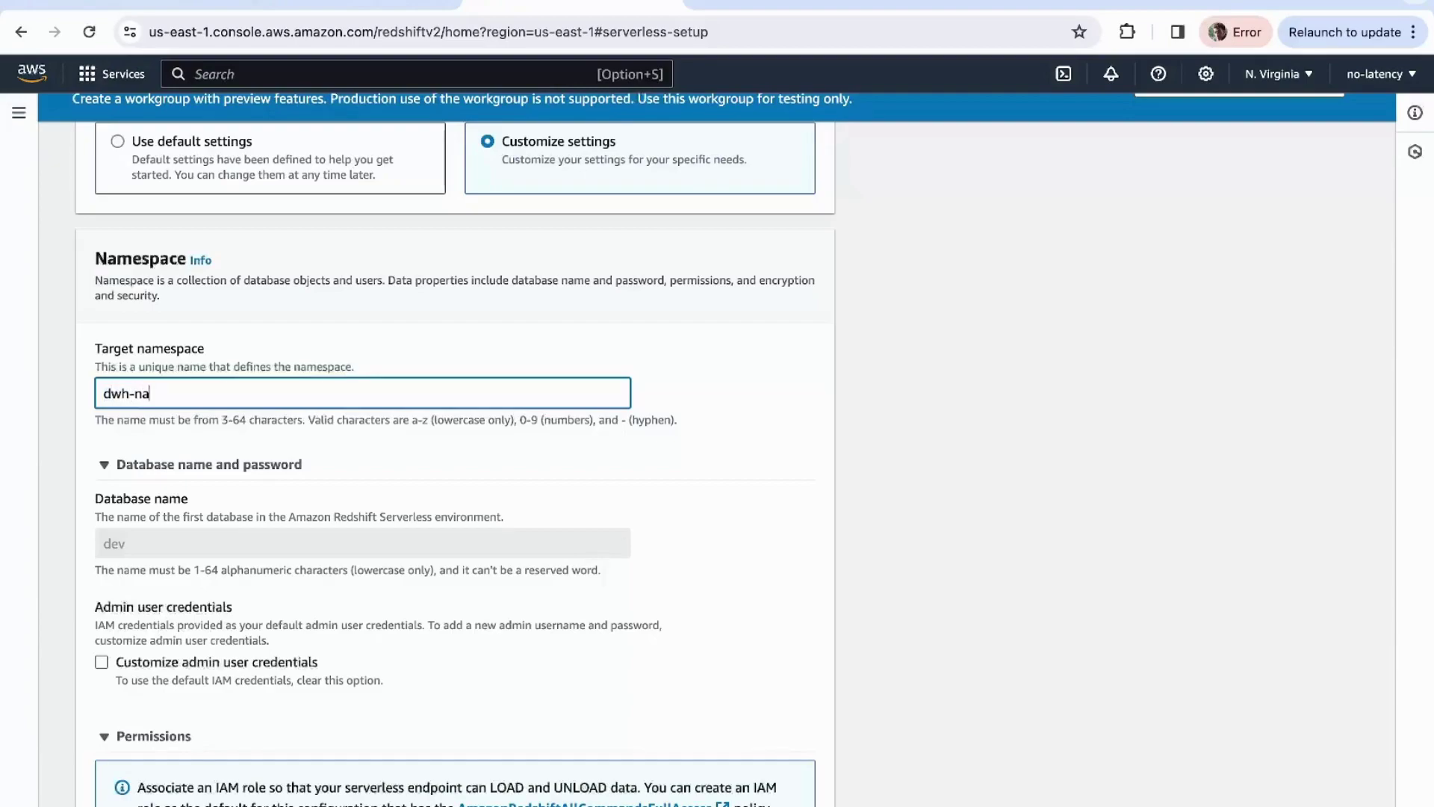
text(mesps)
text(e)
key(BackSpace)
text(ce)
Customize the admin user credentials, choosing to add the admin password manually, and enter the admin user password
scroll(365, 548, down, 3)
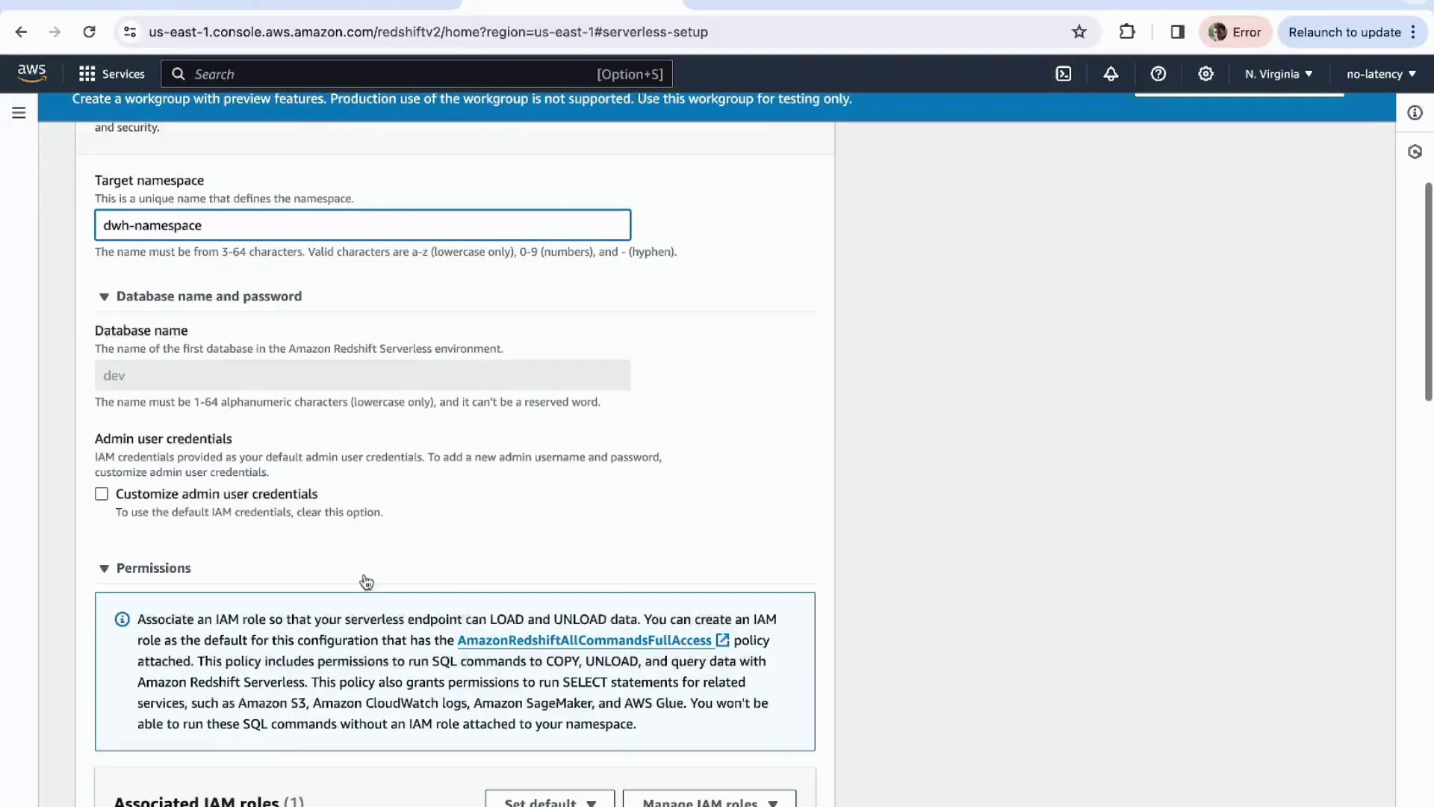
click(101, 494)
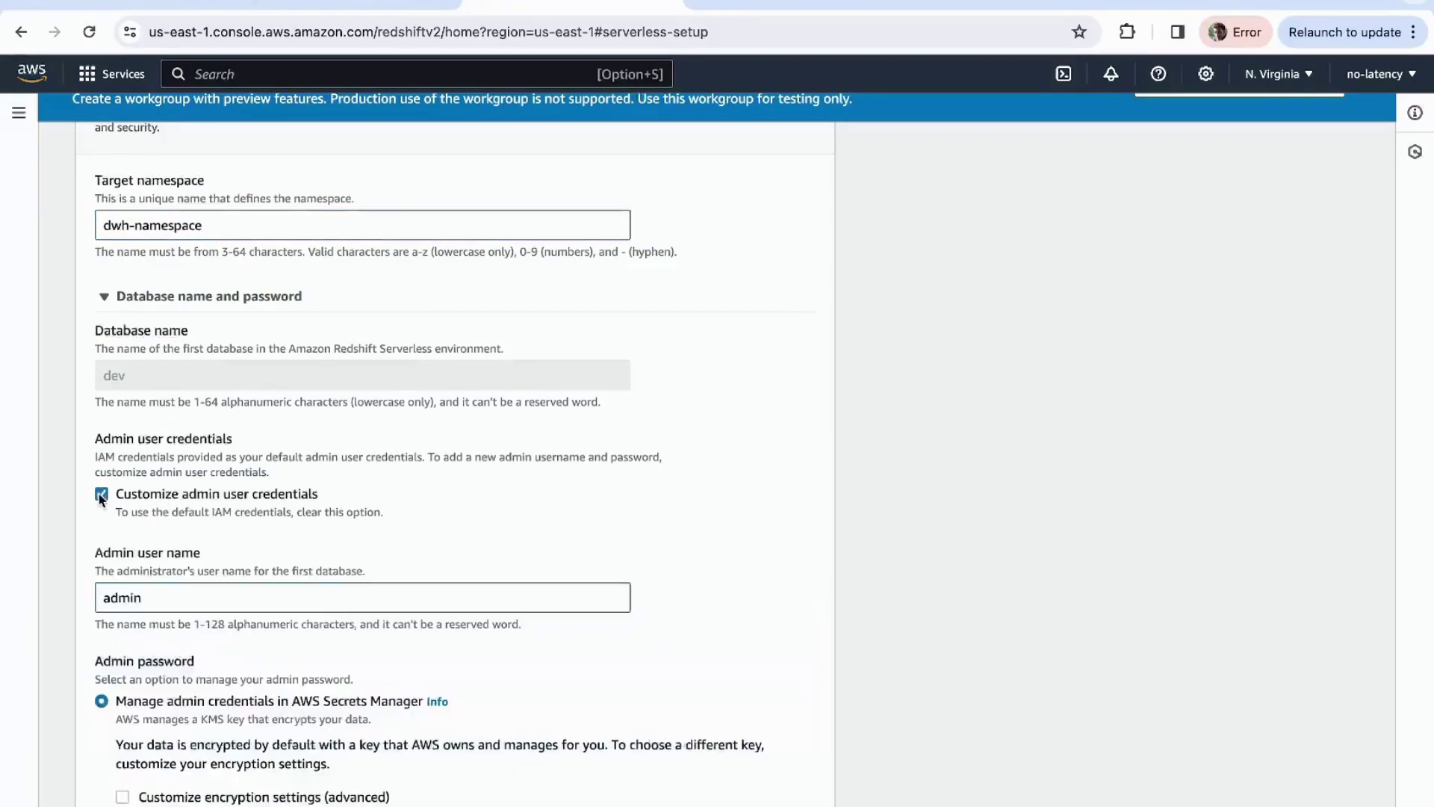
scroll(393, 641, down, 5)
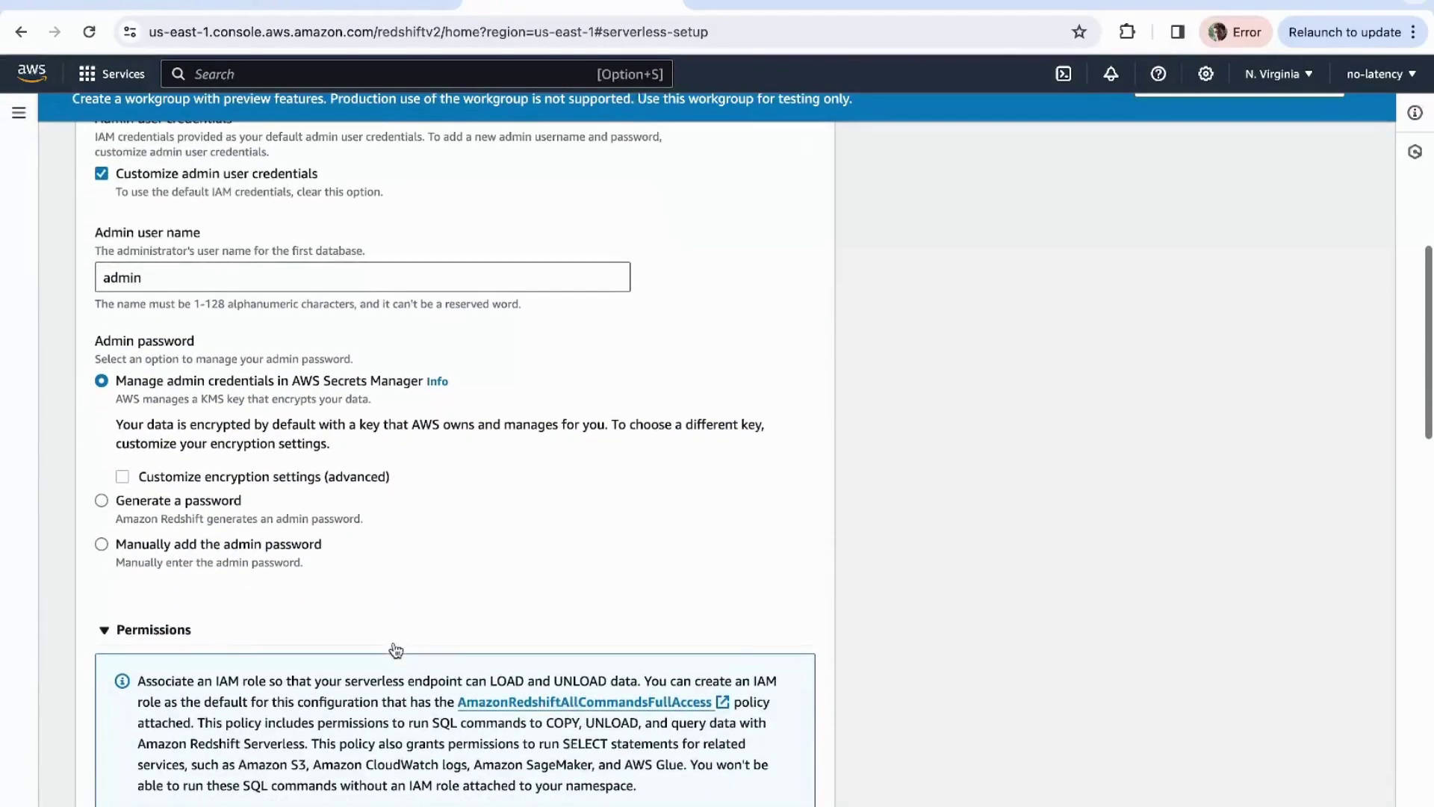
click(185, 547)
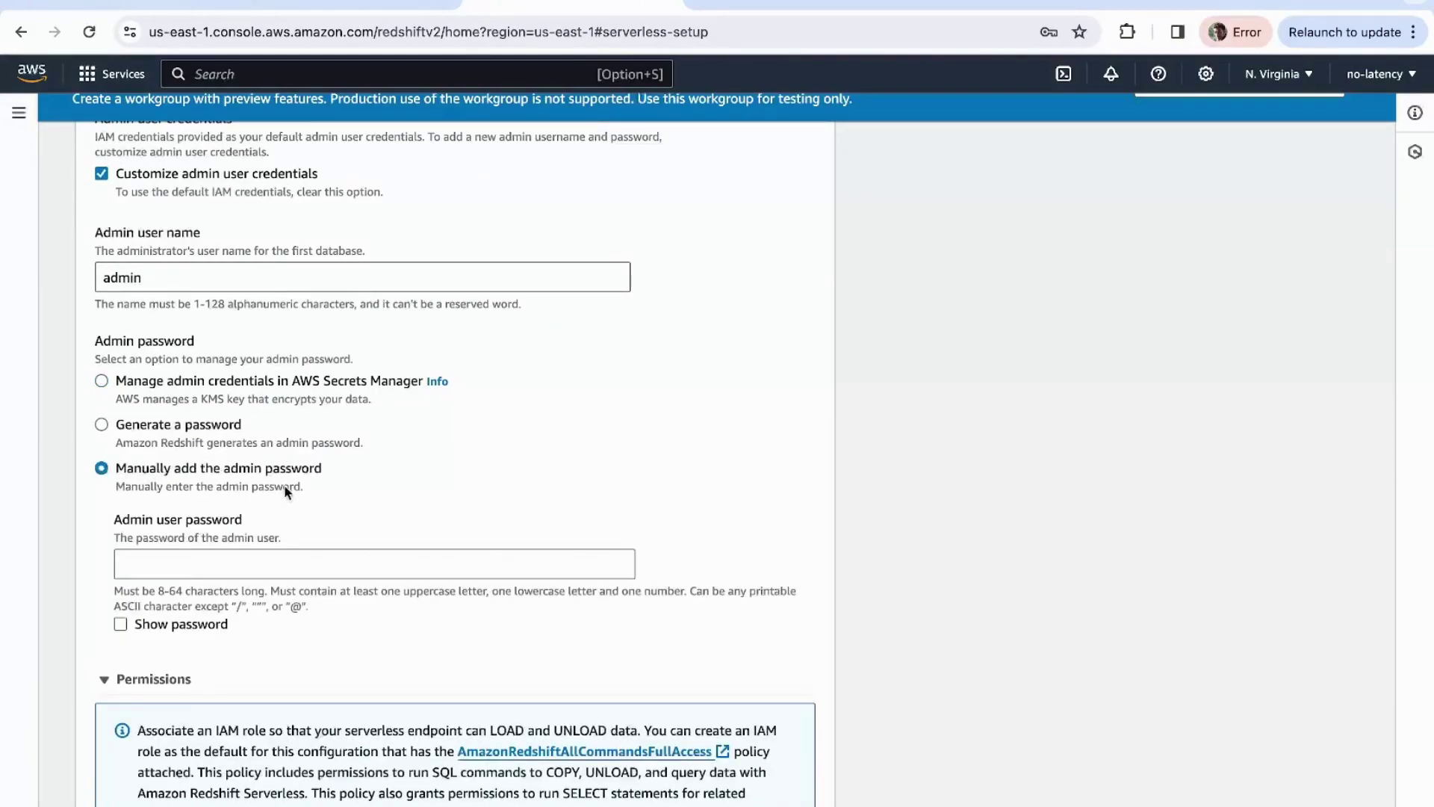
click(259, 566)
text(••••••)
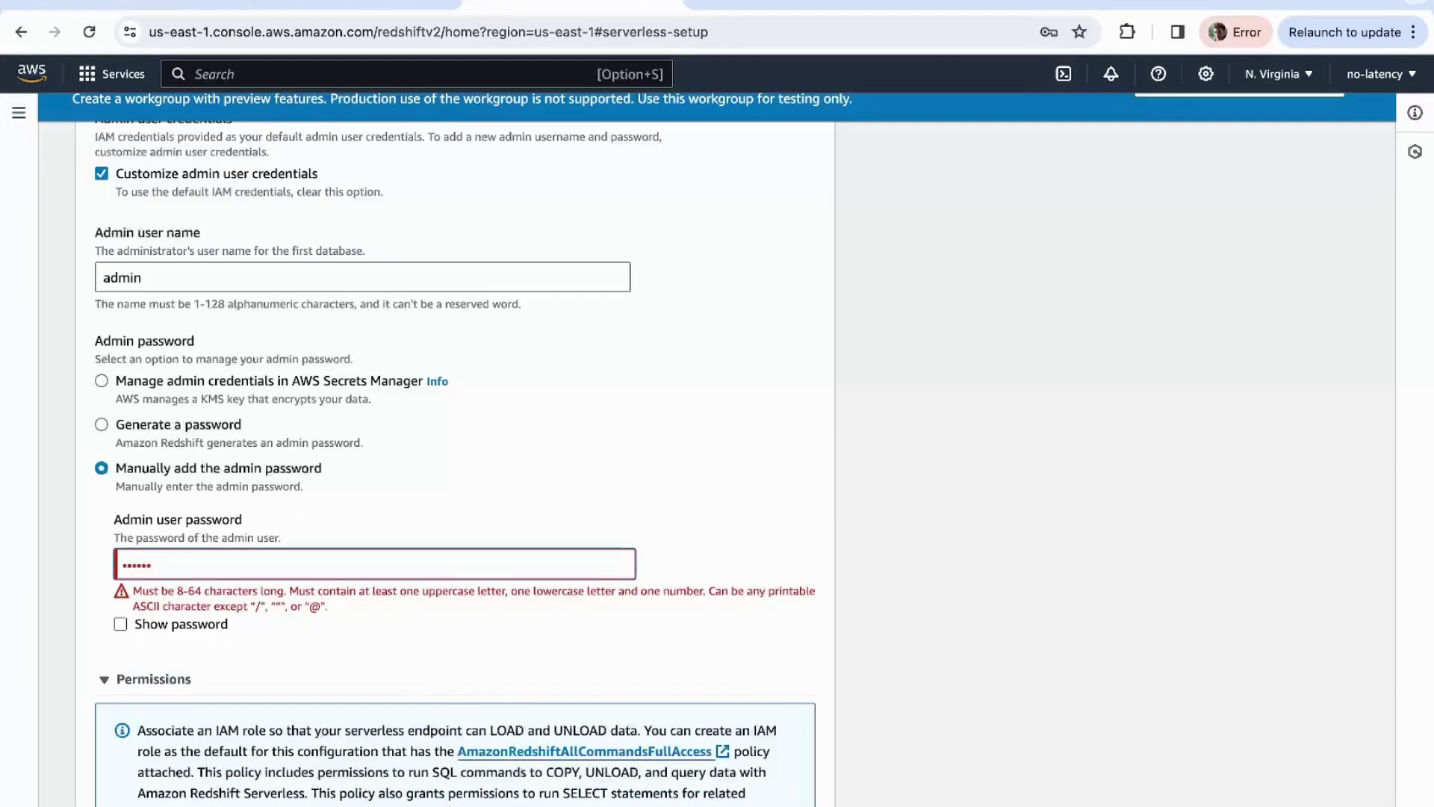
text(•)
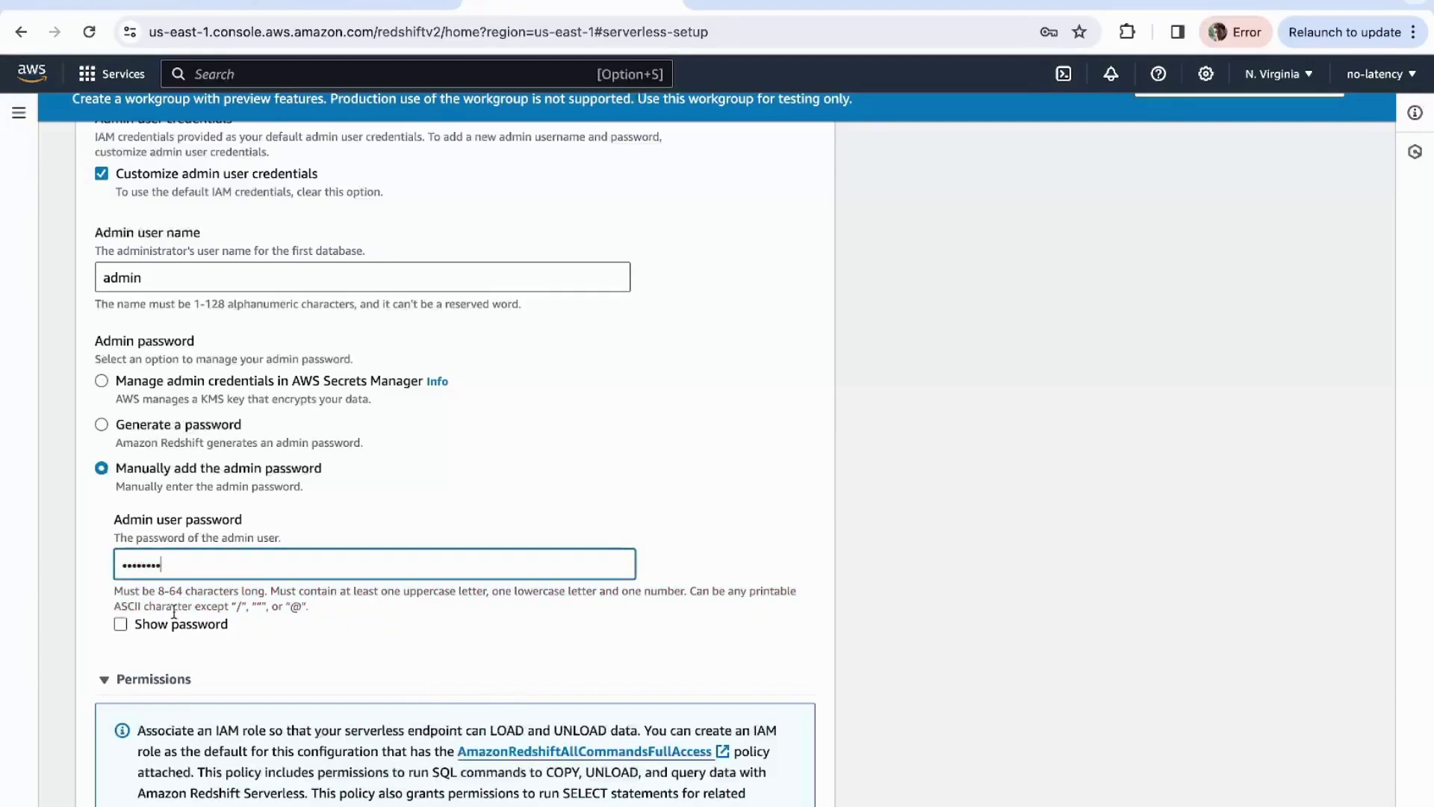
scroll(331, 390, up, 1)
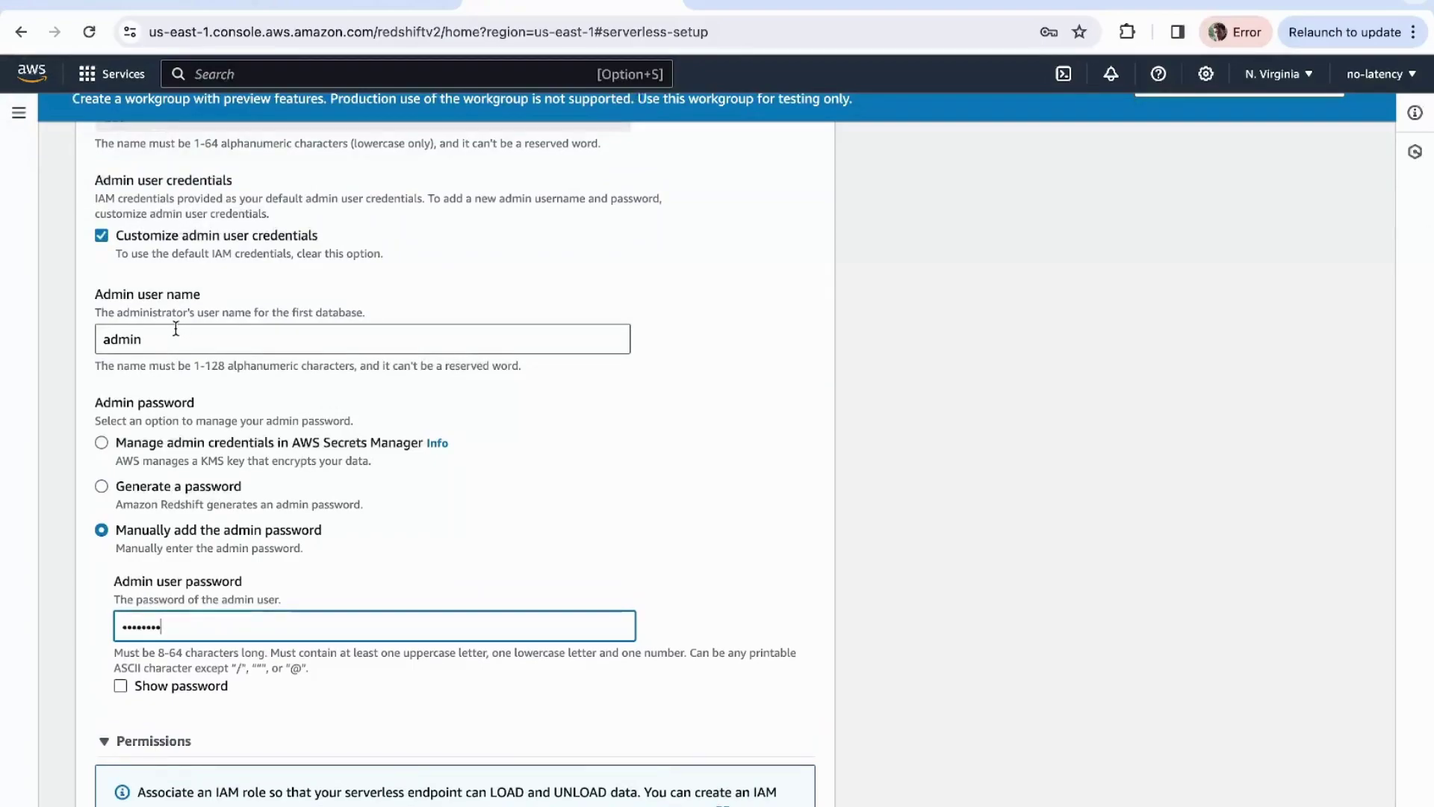
Associate the existing IAM role redshift-custom-role with the namespace under its permissions
scroll(286, 625, down, 8)
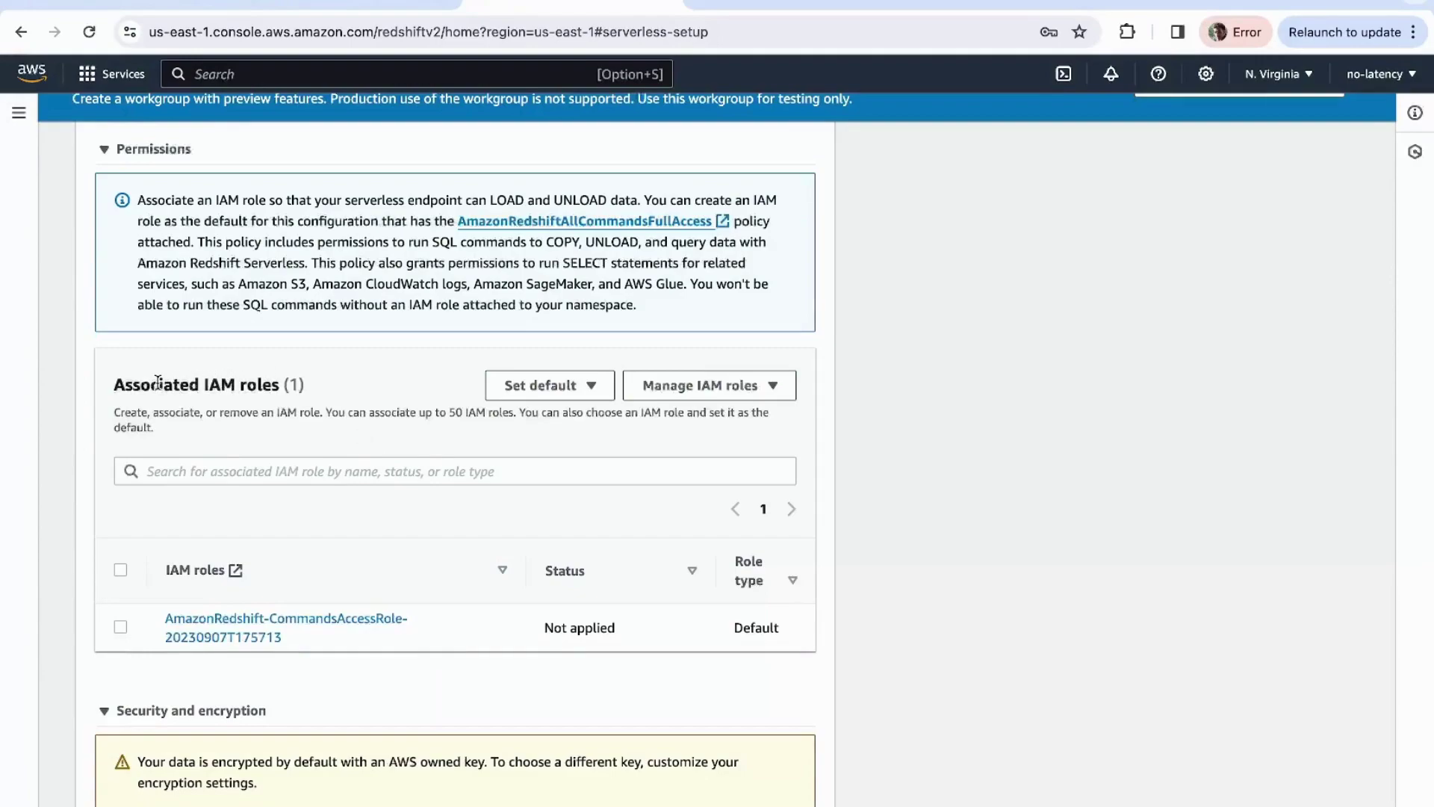
click(738, 388)
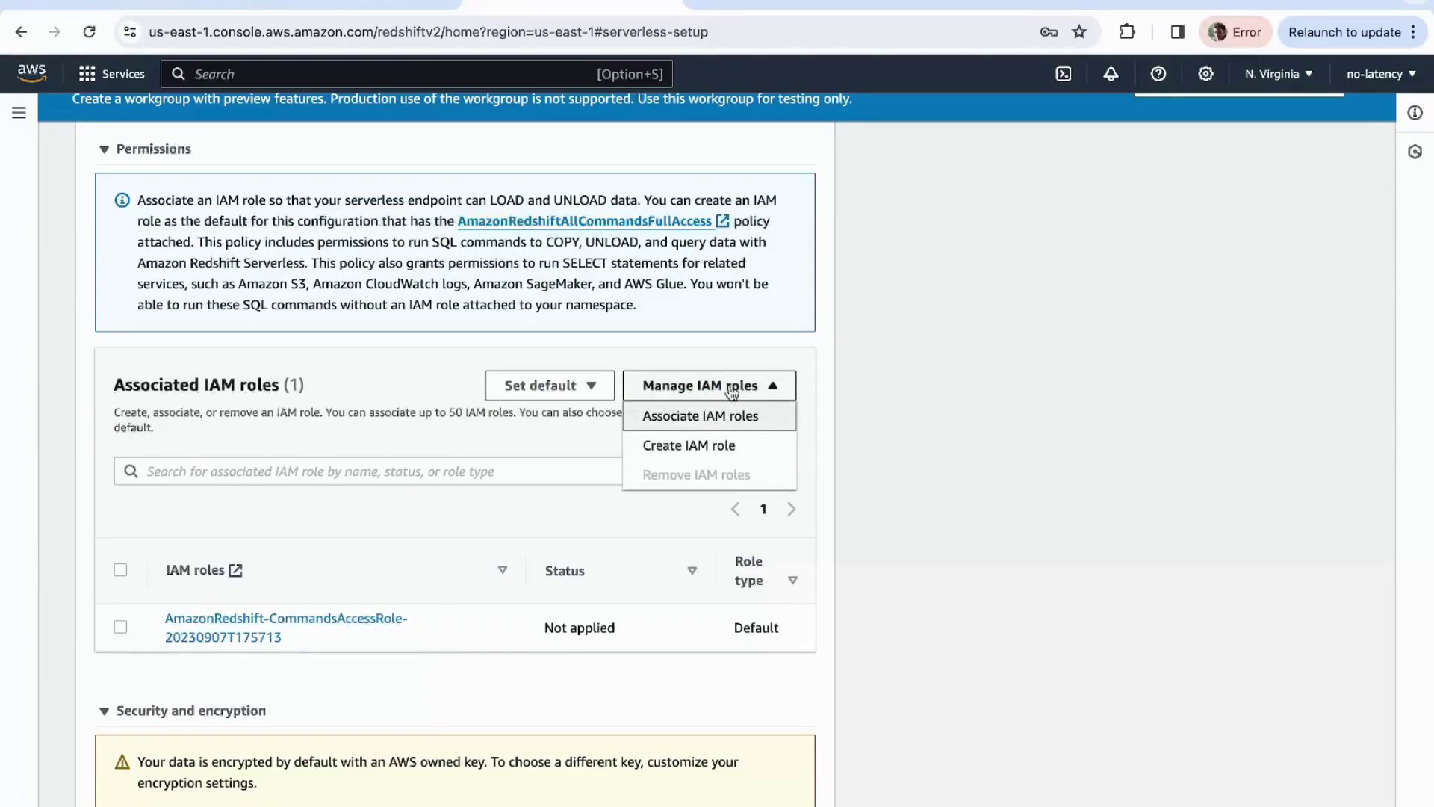
click(663, 421)
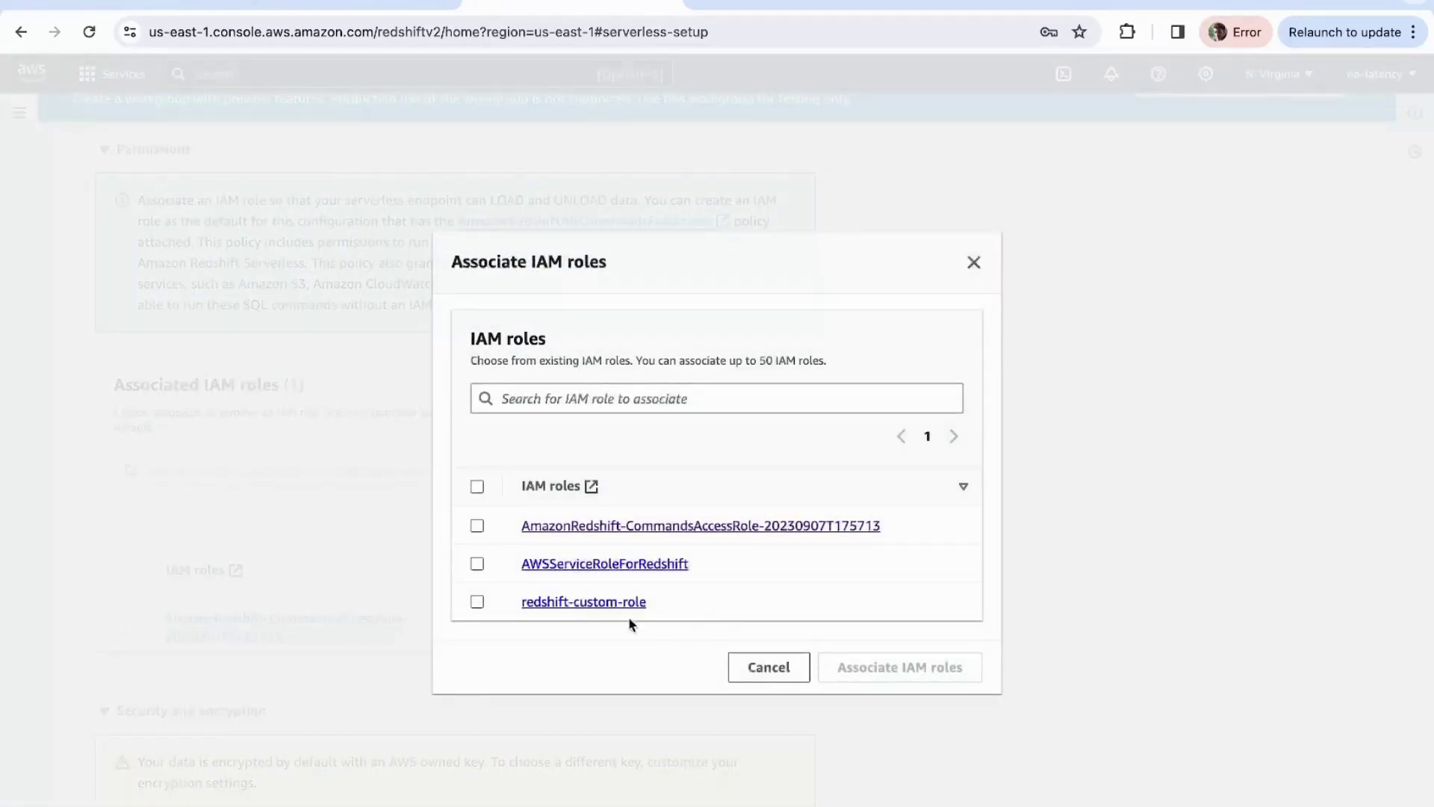
click(477, 601)
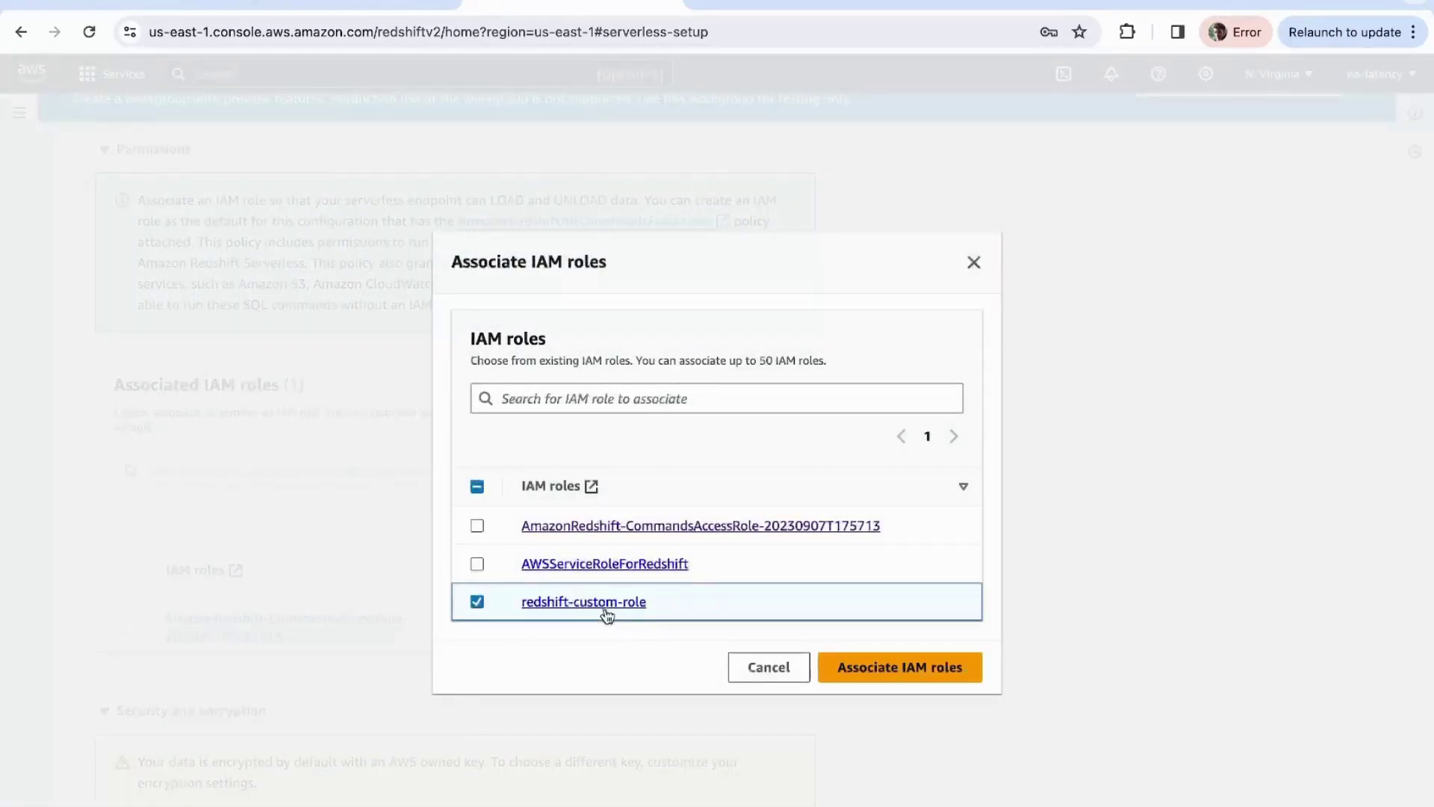
click(926, 674)
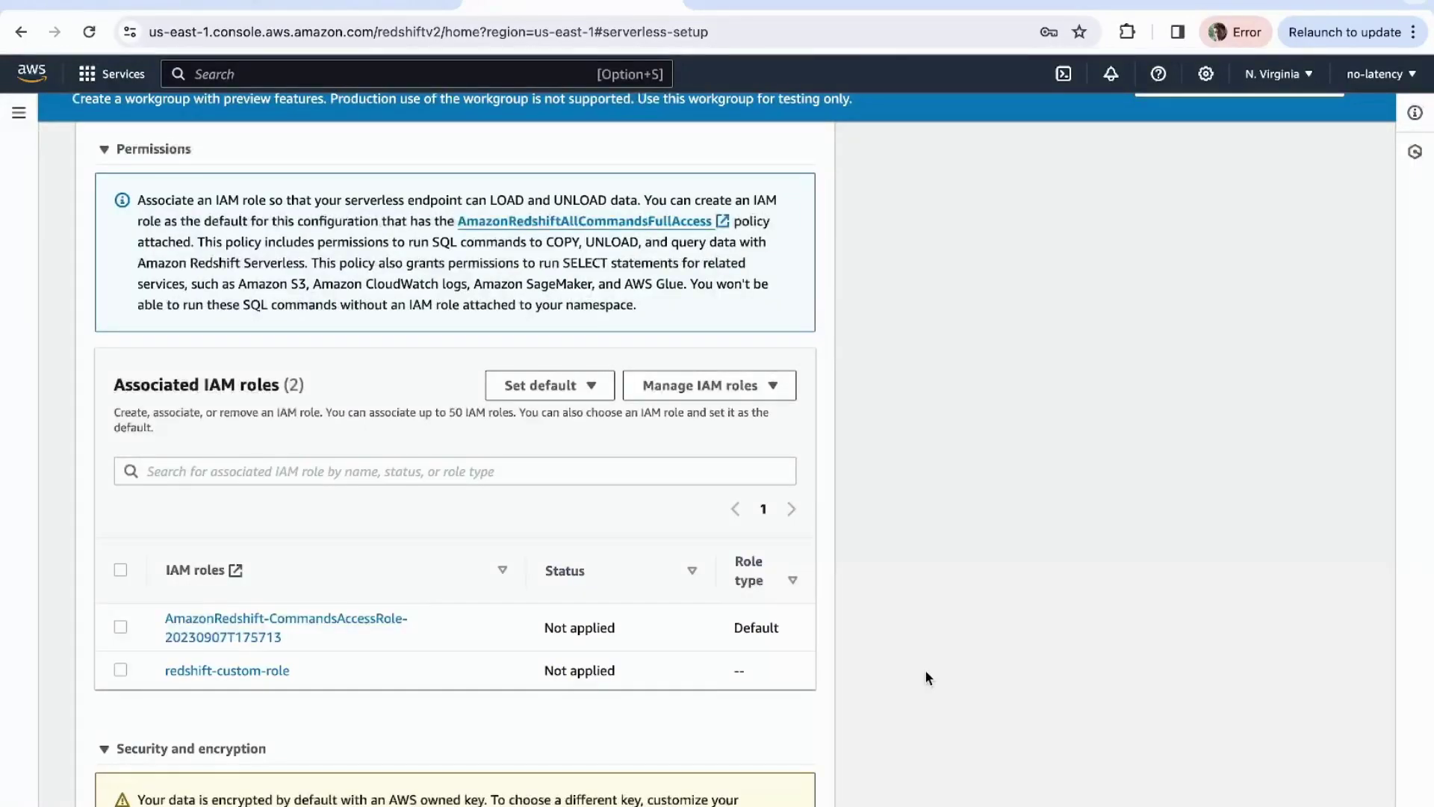
Select redshift-custom-role among the associated IAM roles and enable audit log export for the user, connection and user activity logs
scroll(925, 671, down, 3)
click(121, 483)
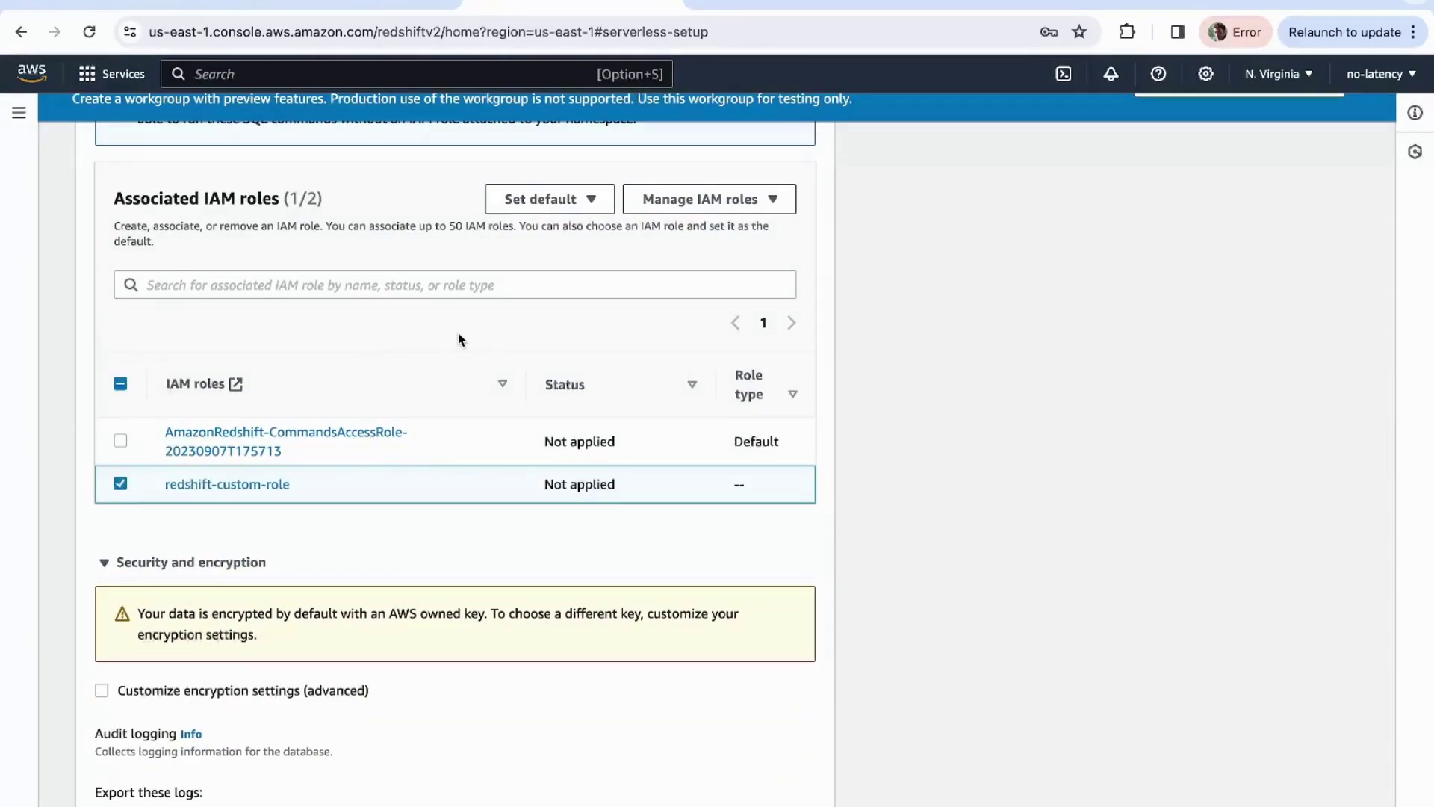
scroll(458, 340, down, 6)
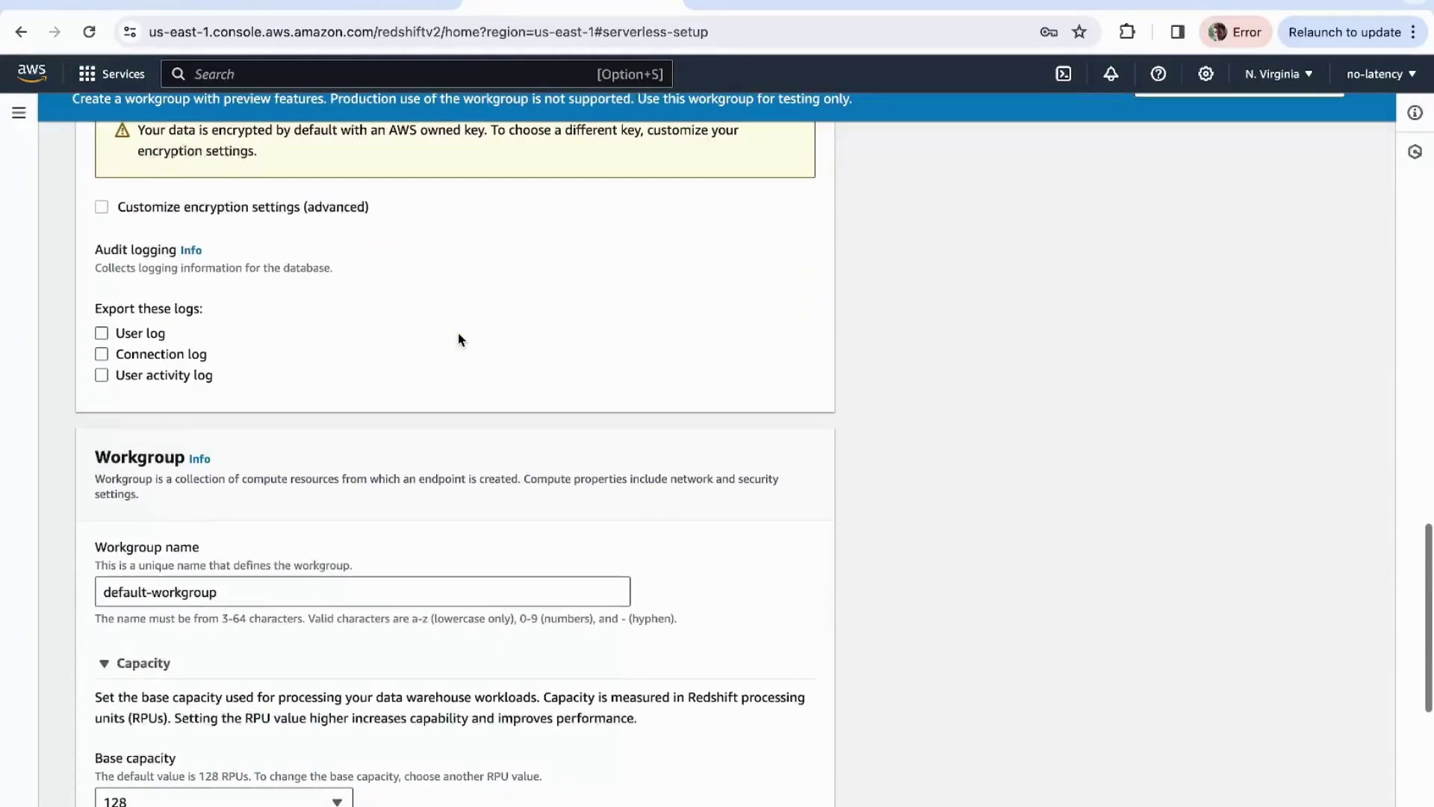
click(101, 334)
click(101, 354)
click(101, 375)
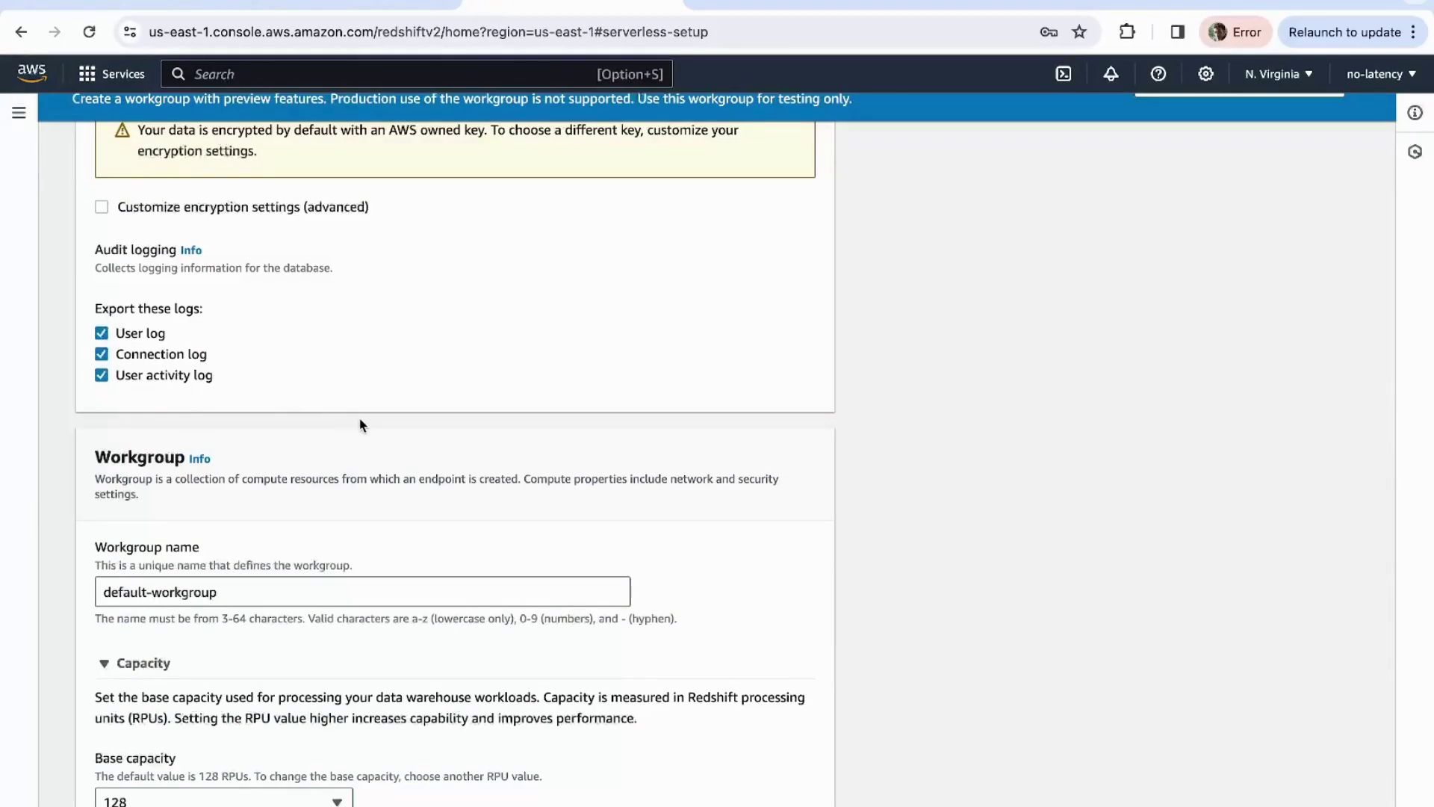
Name the workgroup dwh-wg and set its base capacity to 8 RPUs
scroll(359, 420, down, 2)
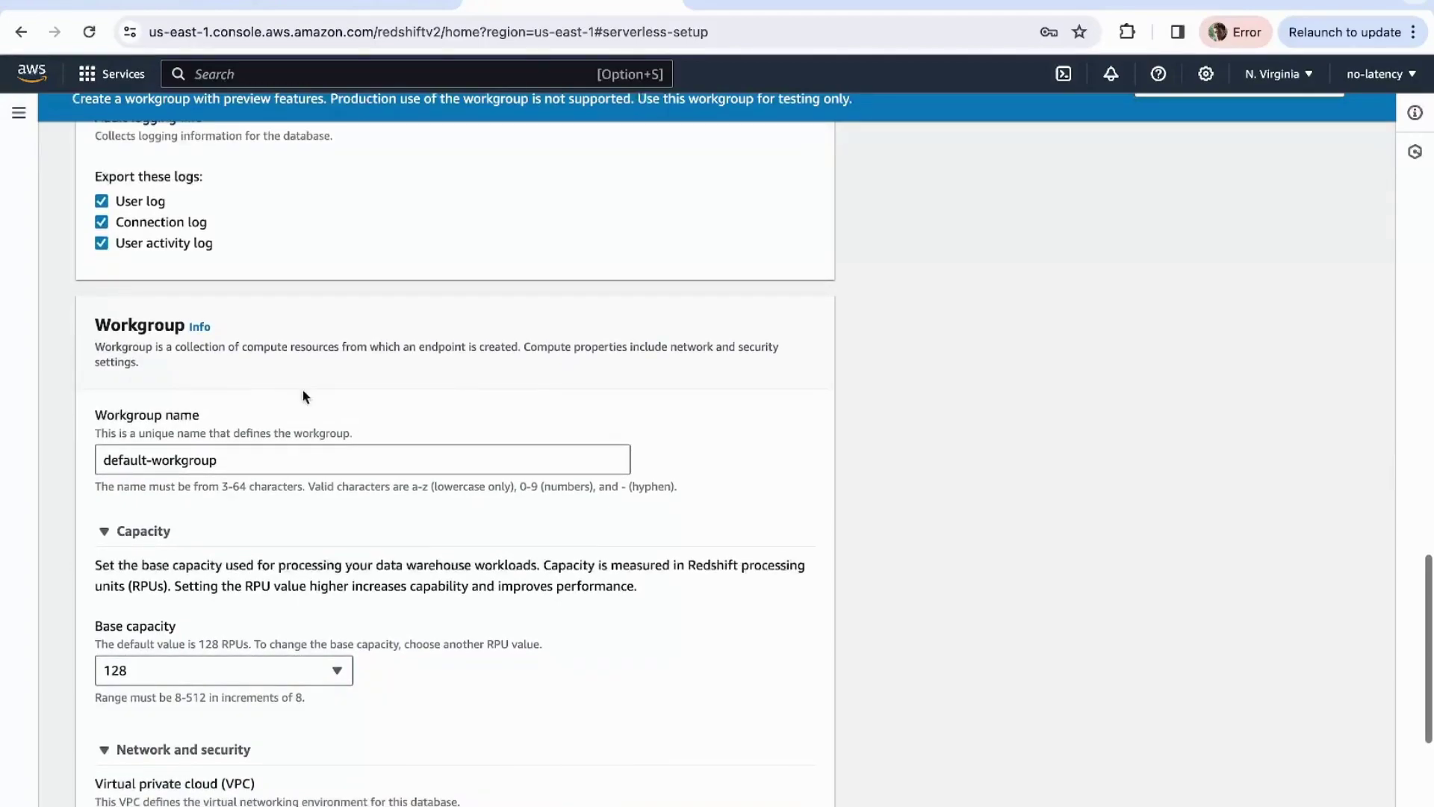
scroll(238, 370, down, 2)
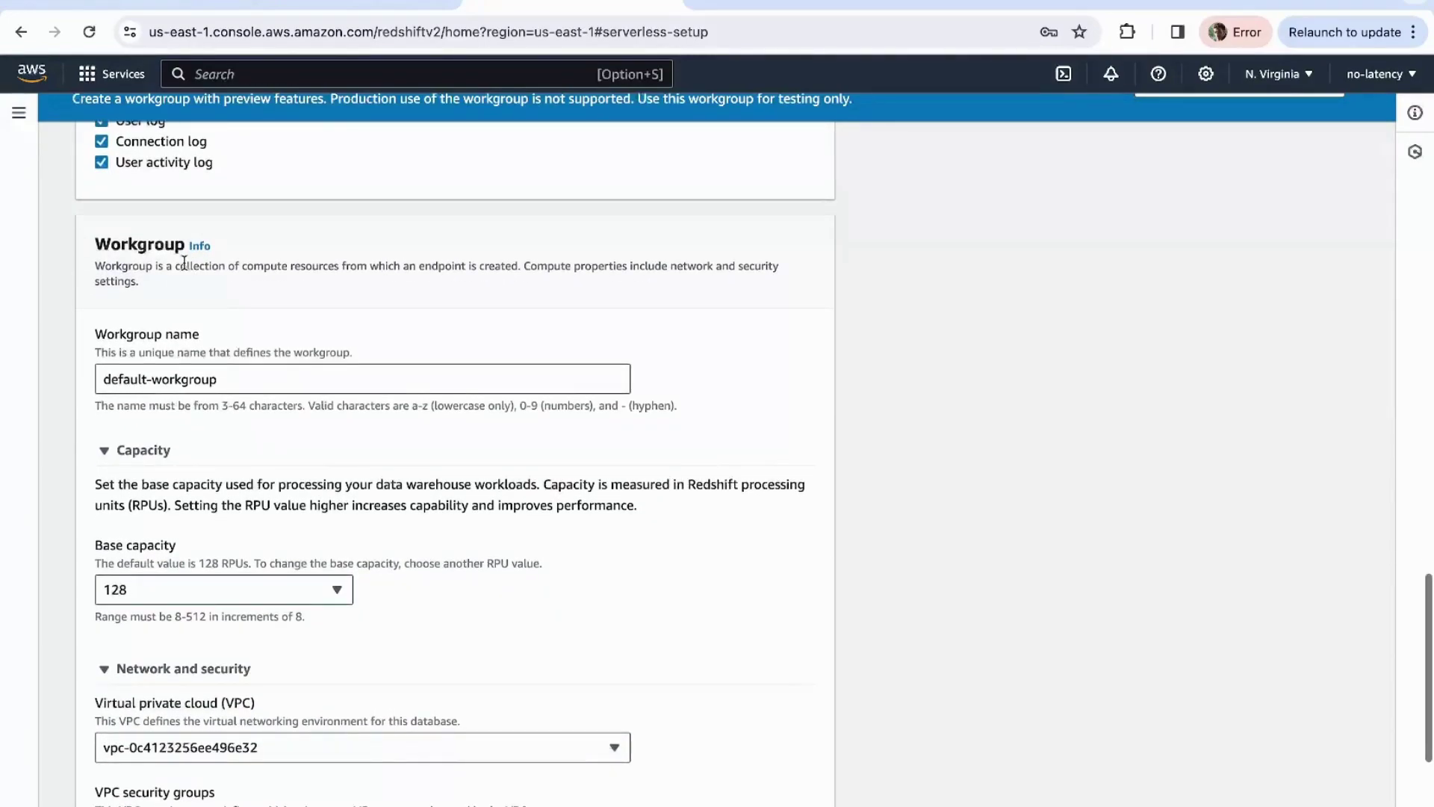
click(325, 379)
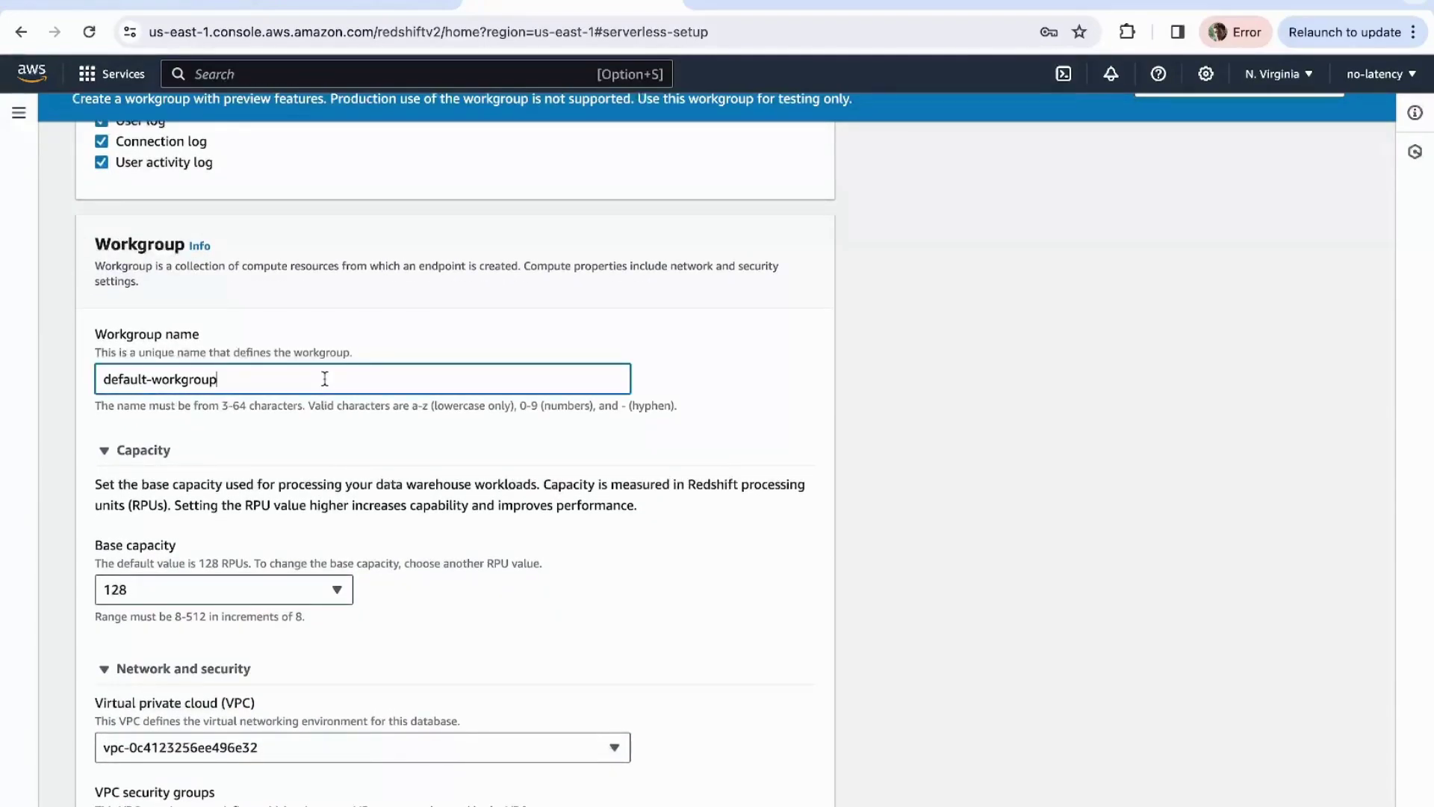
key(super+a)
text(dwh-wg)
click(131, 575)
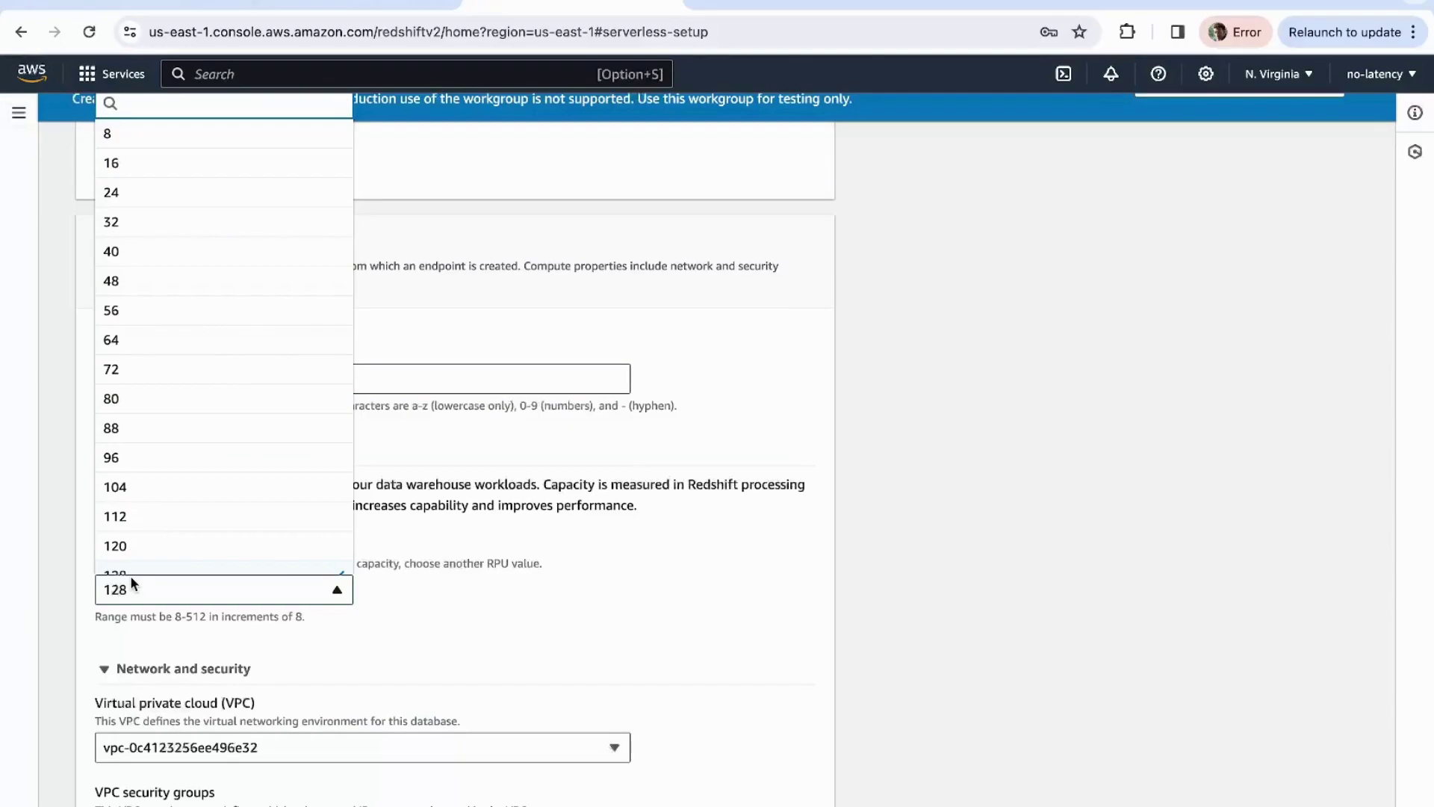
click(265, 136)
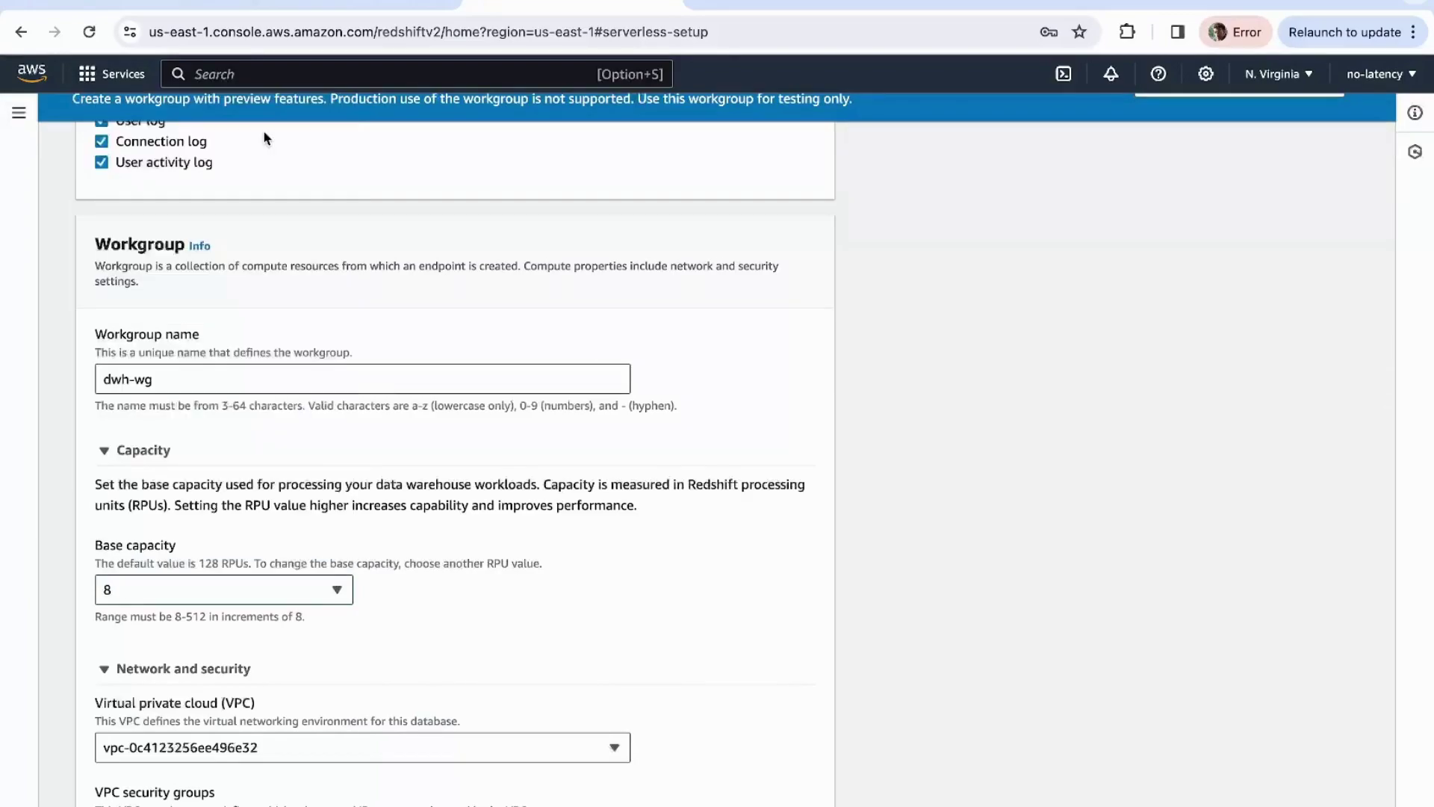
Choose the Default VPC for the workgroup and assign the default VPC security group sg-040118a36f3f79924
scroll(576, 661, down, 3)
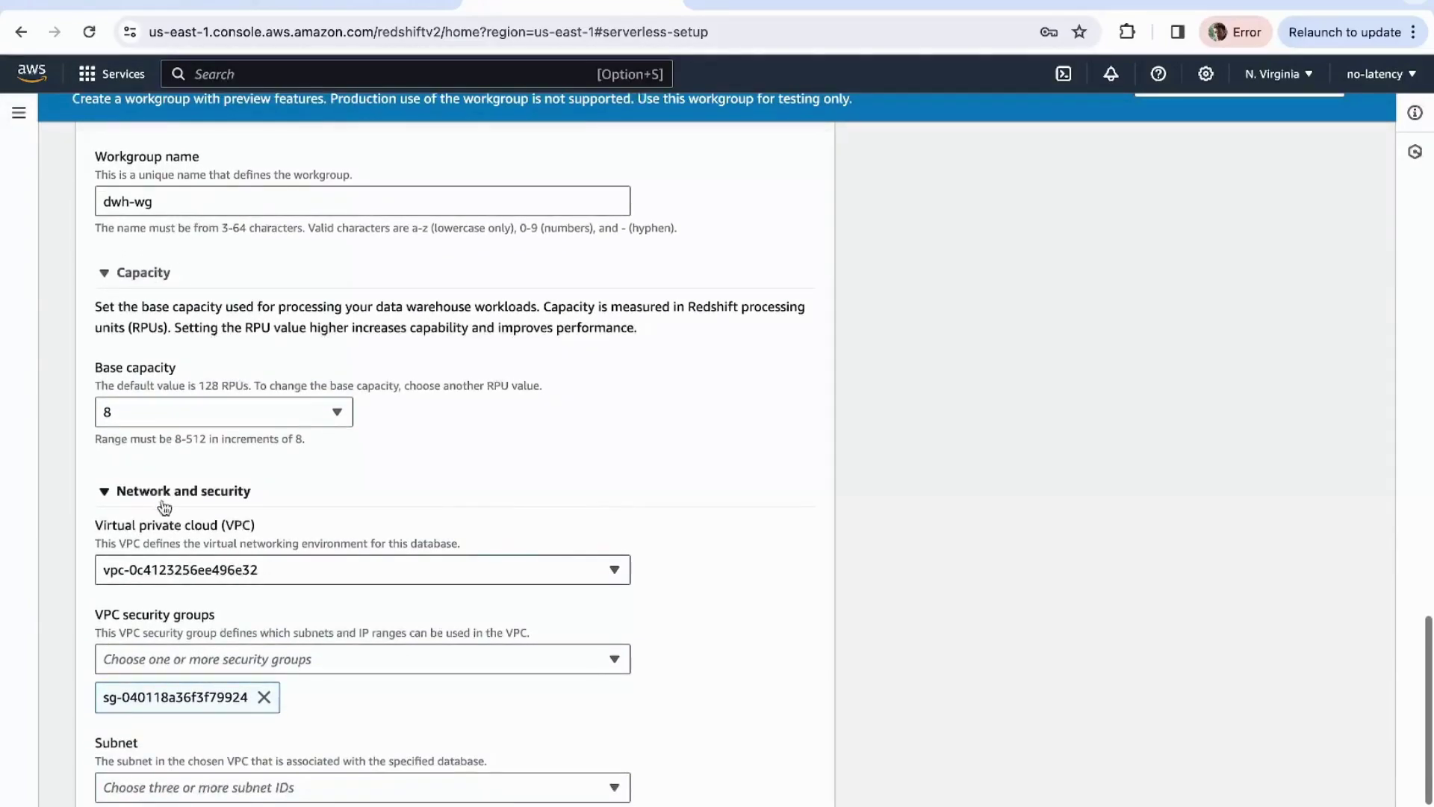
scroll(175, 511, down, 2)
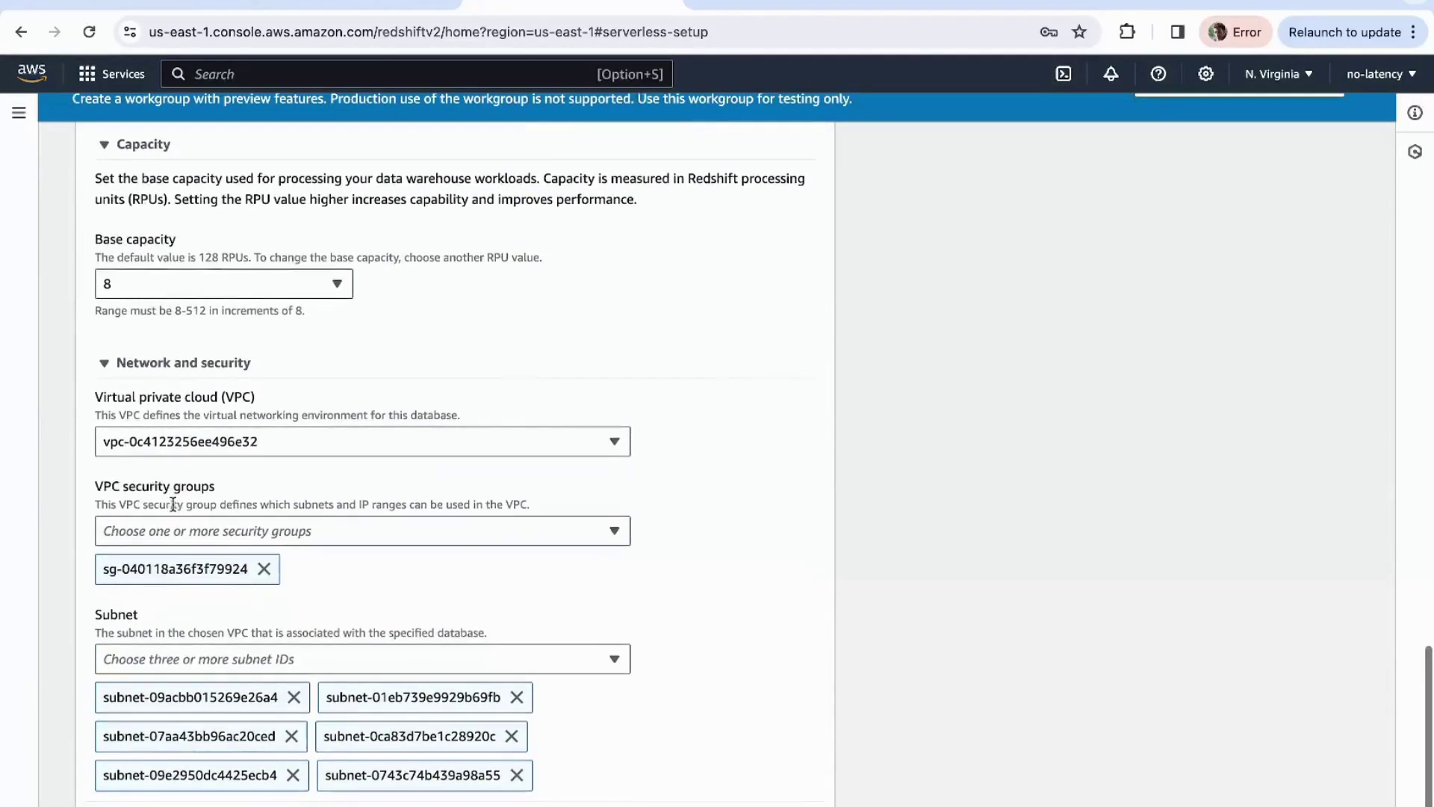
click(282, 443)
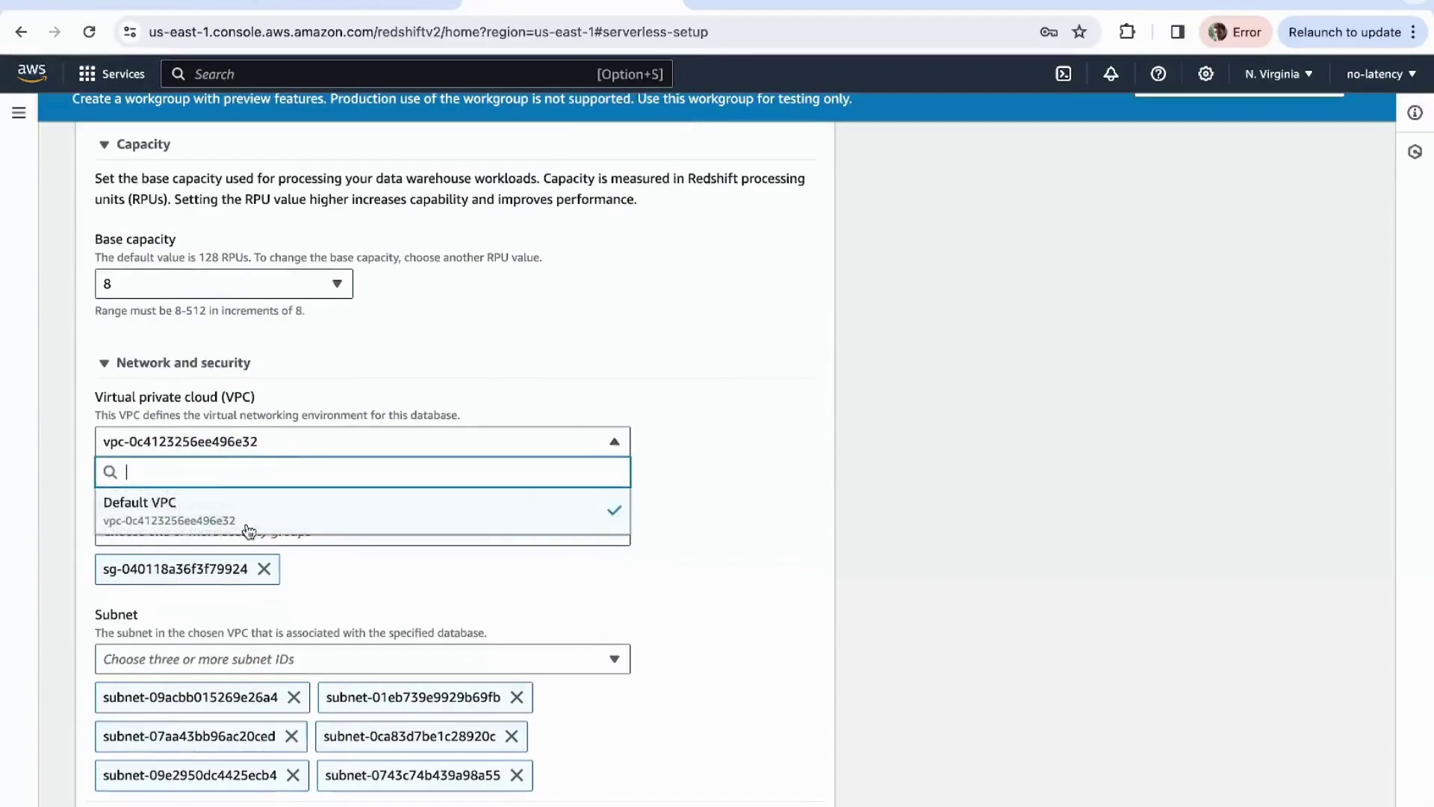
click(154, 515)
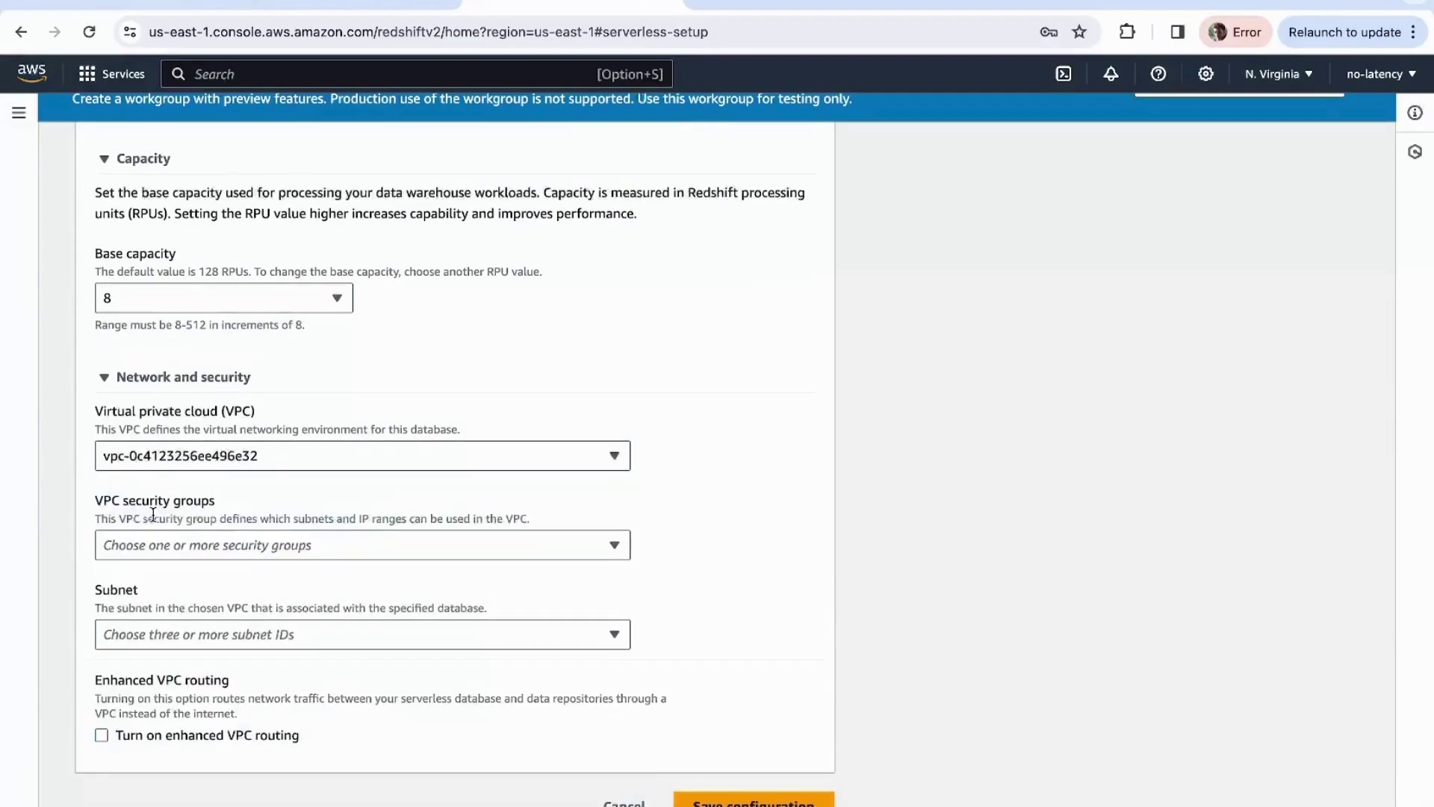
click(225, 540)
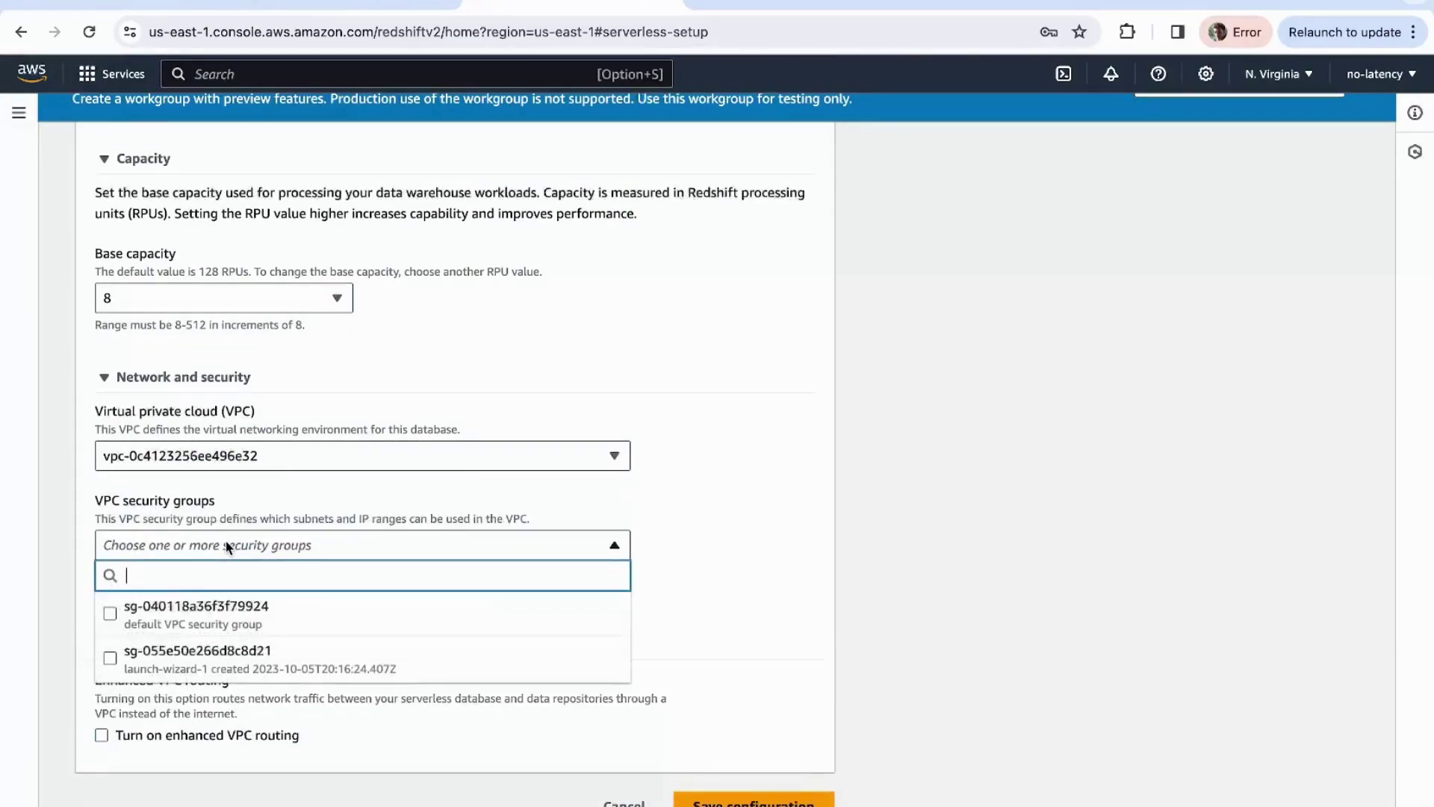
click(110, 614)
click(762, 656)
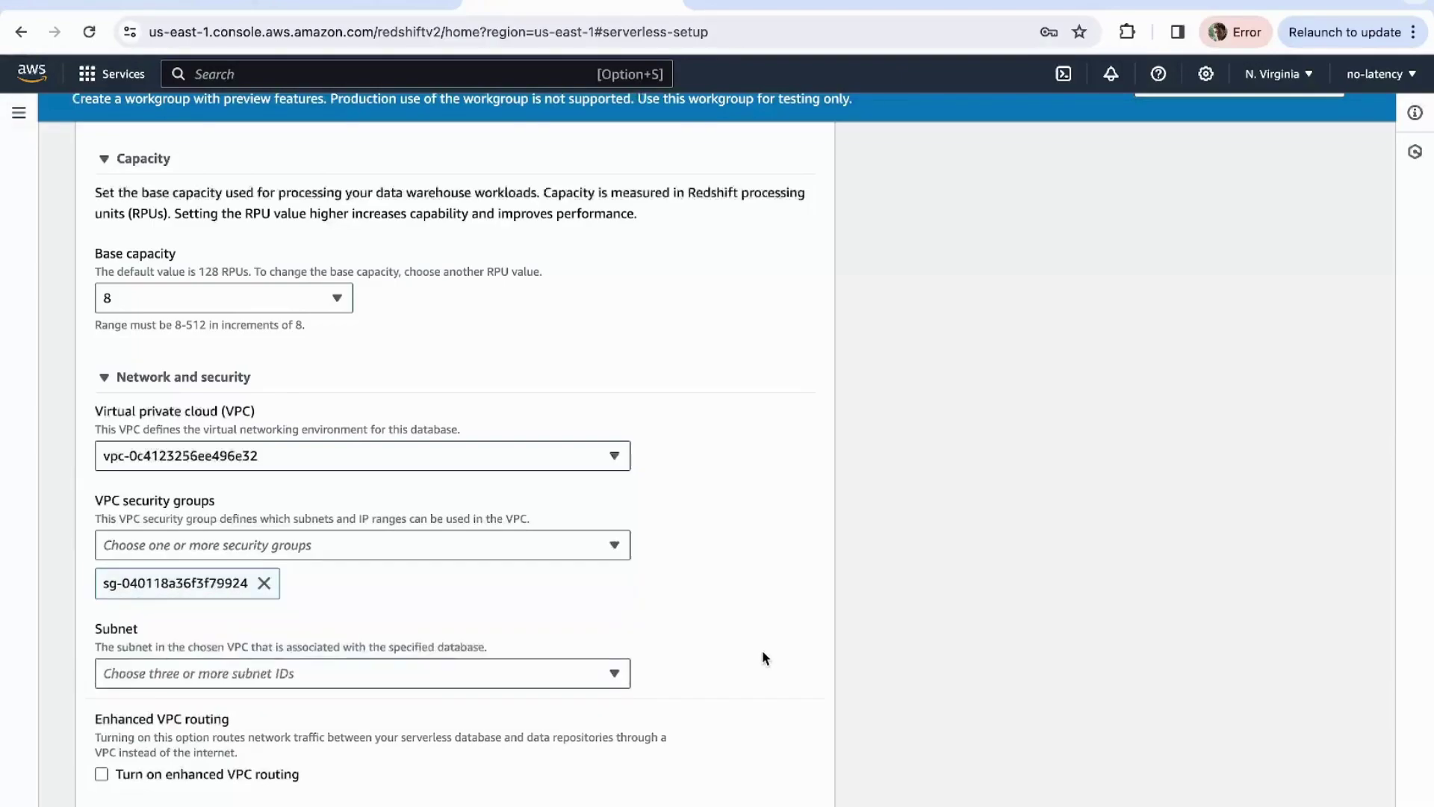
Assign subnet-09acbb015269e26a4, subnet-01eb739e9929b69fb and subnet-07aa43bb96ac20ced to the workgroup
scroll(762, 657, down, 1)
click(419, 632)
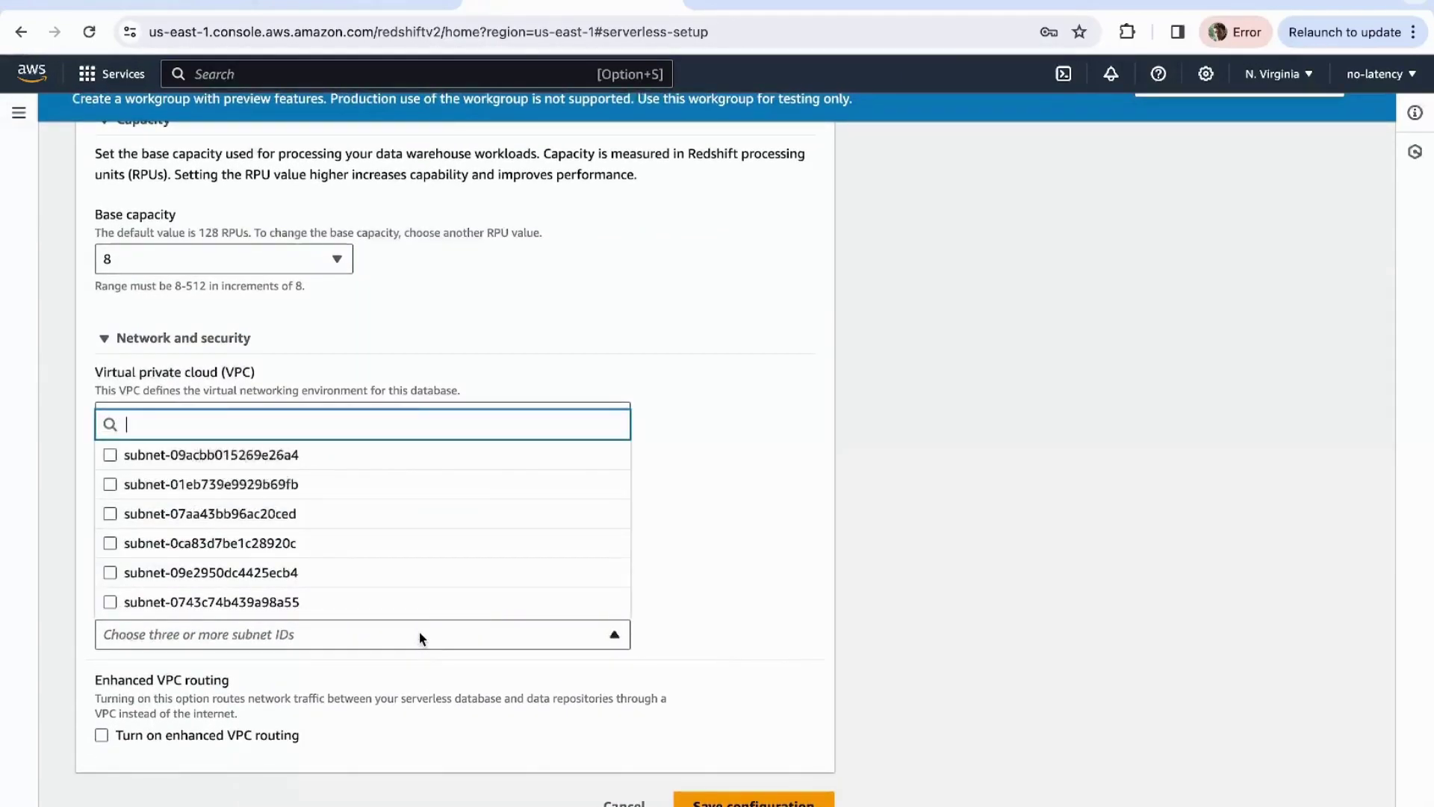
click(110, 455)
click(111, 486)
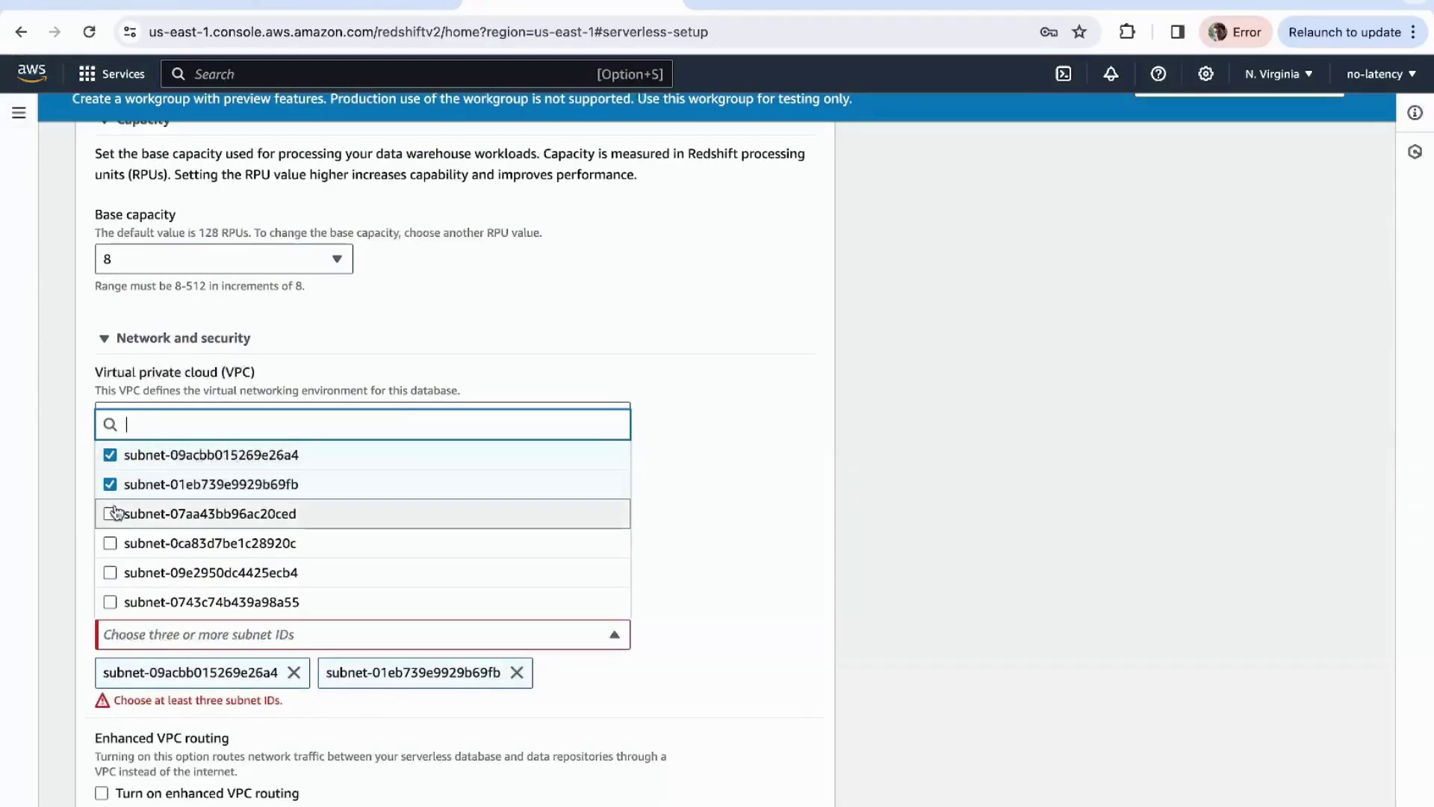
click(112, 514)
click(650, 665)
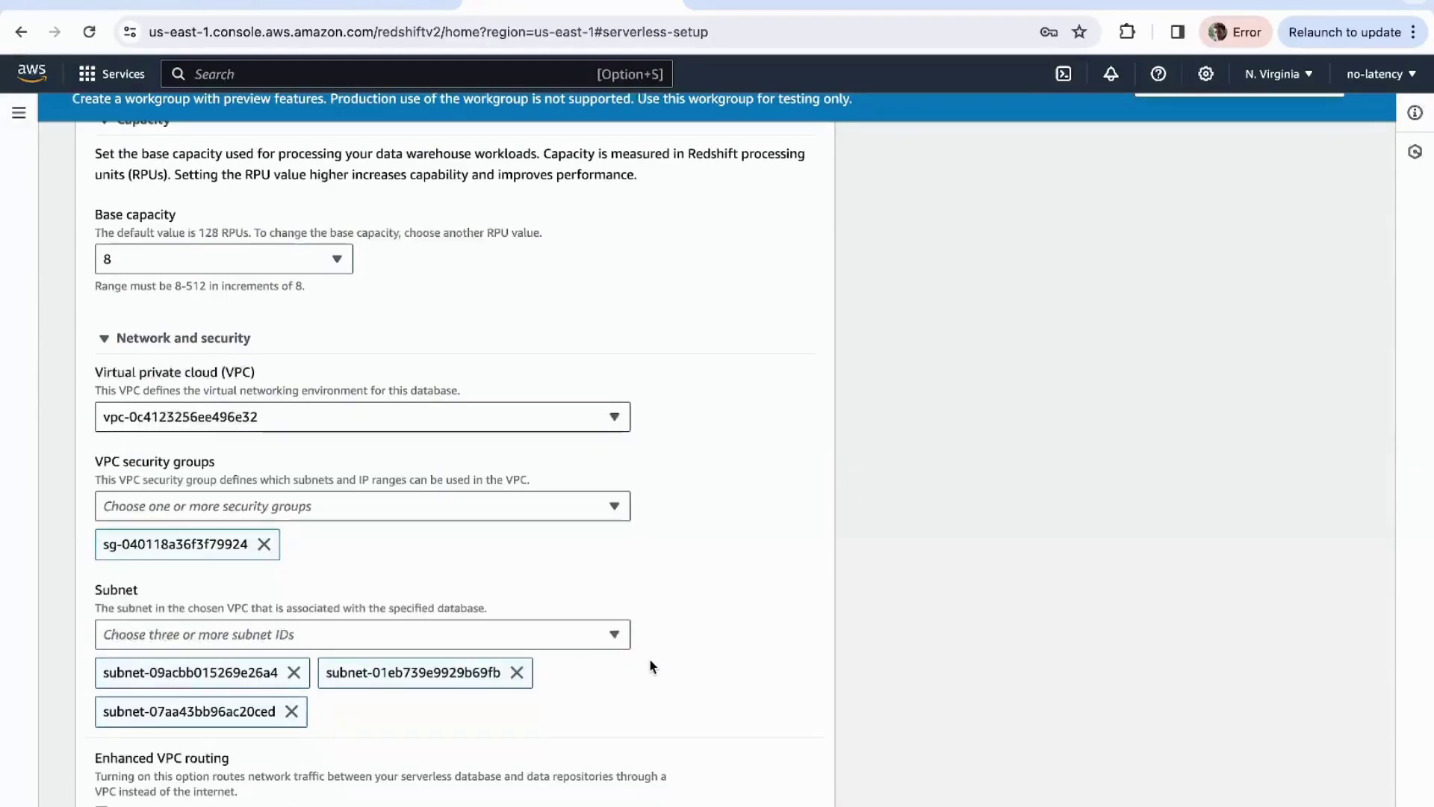
Save the configuration to start the Redshift Serverless setup, leaving enhanced VPC routing off
scroll(652, 667, down, 2)
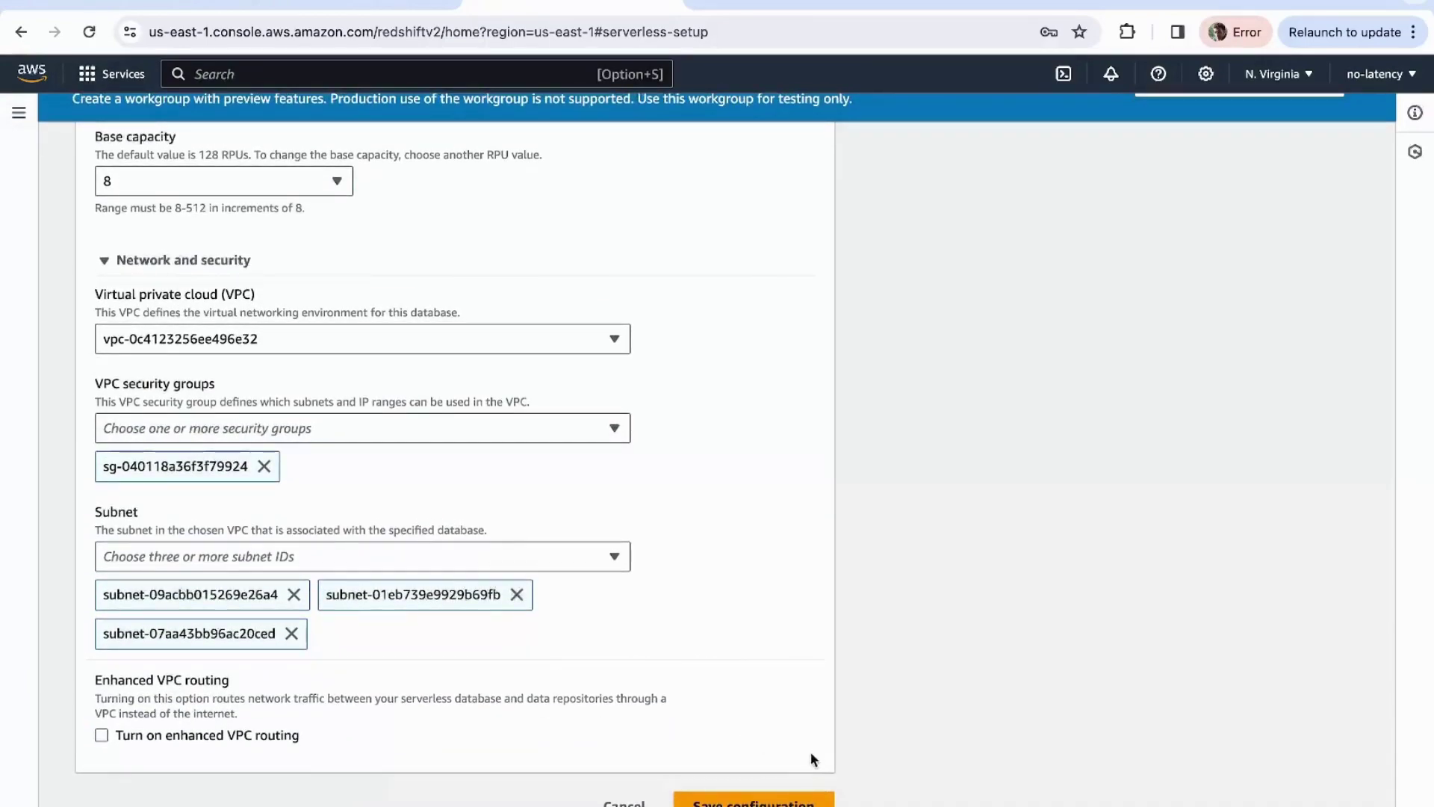
click(753, 801)
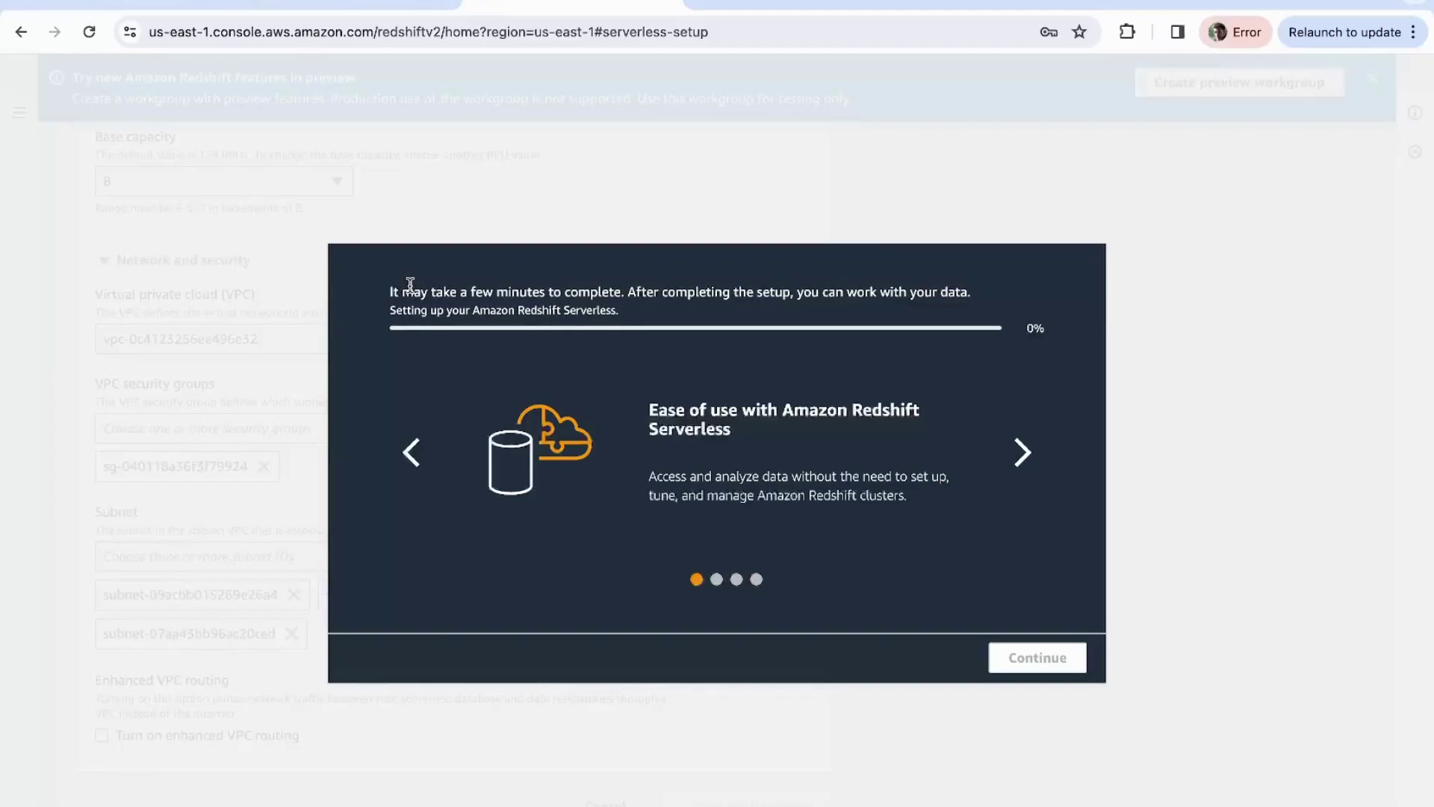
drag(387, 291, 595, 315)
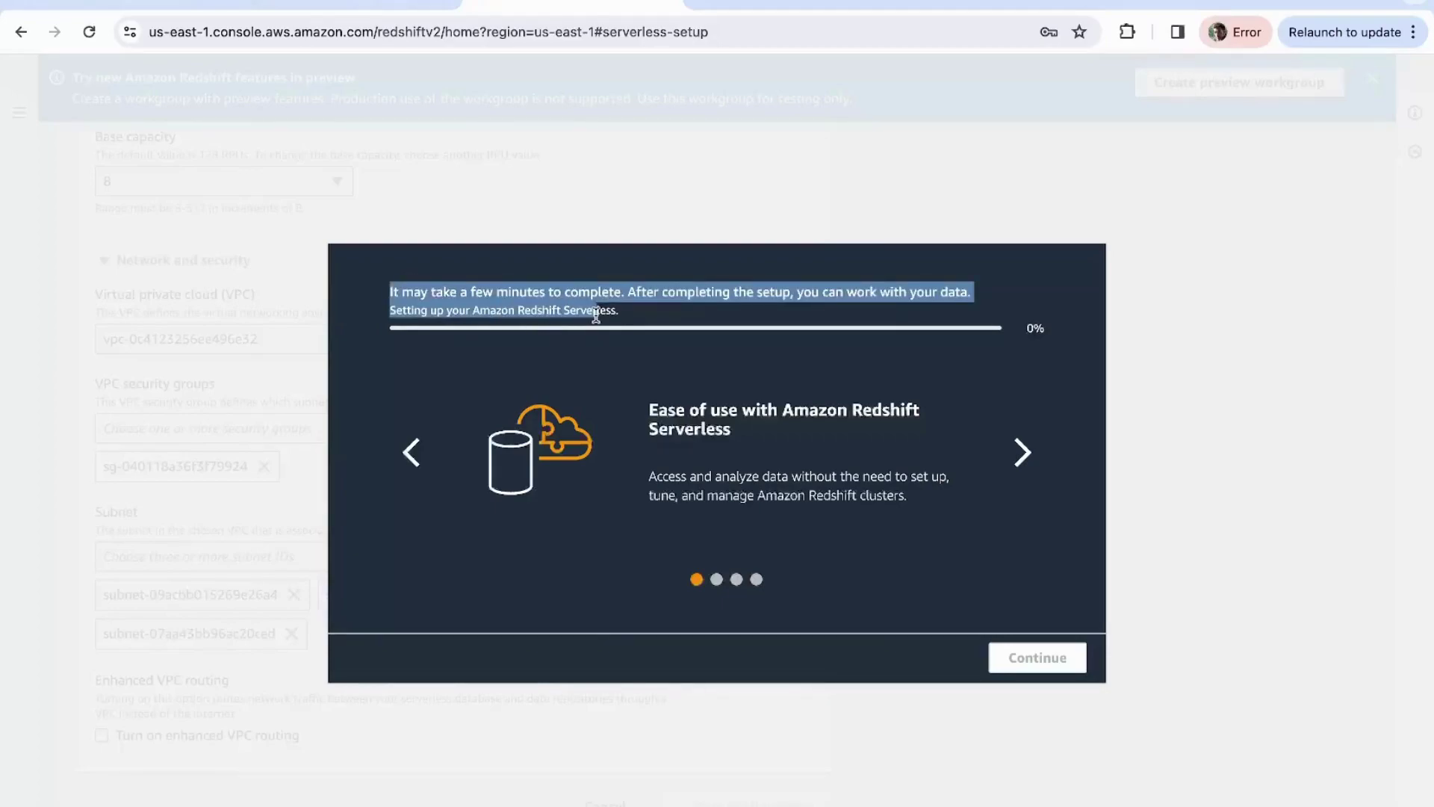
click(596, 315)
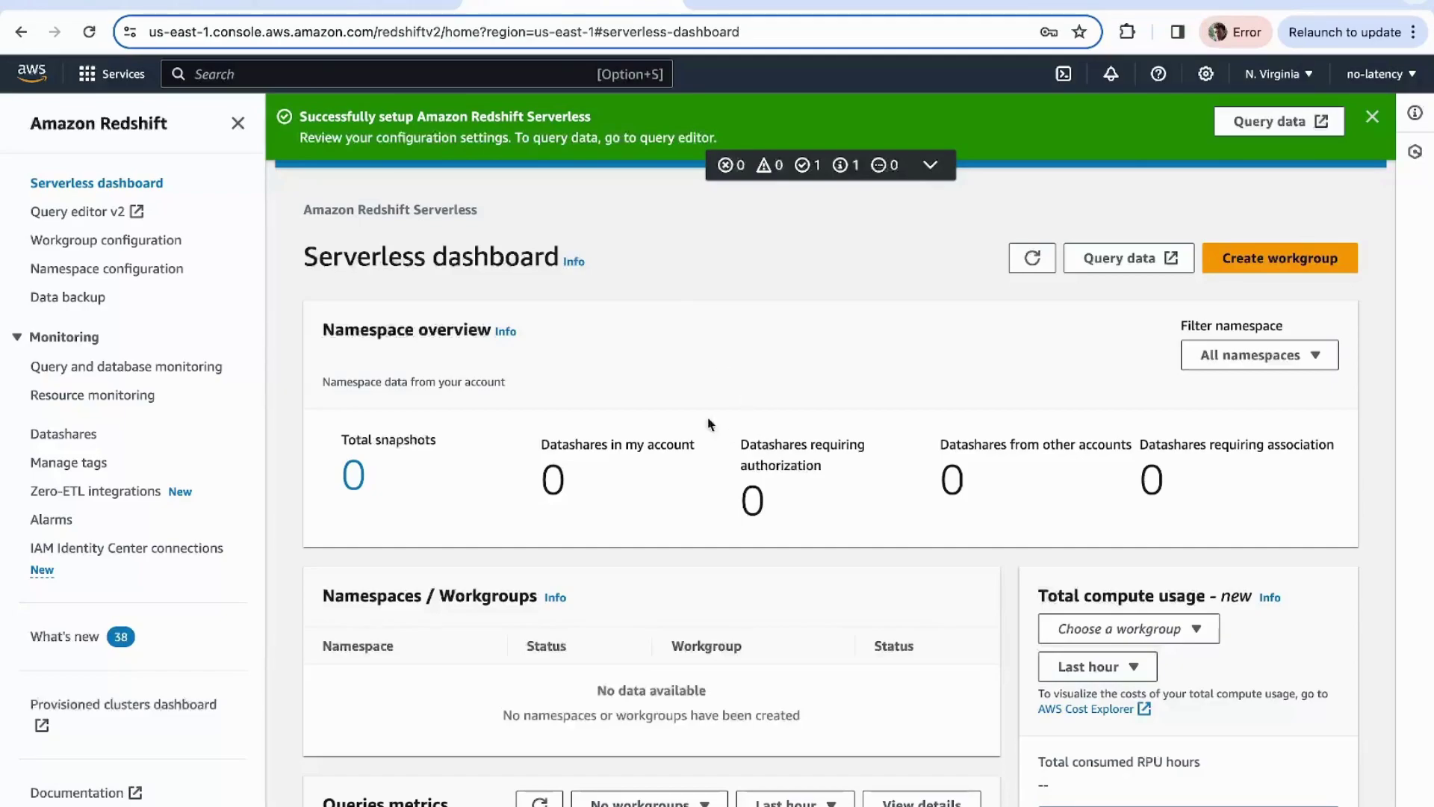
Load the Serverless dashboard afresh and open the details of dwh-namespace
scroll(538, 380, down, 1)
scroll(538, 379, up, 1)
key(Return)
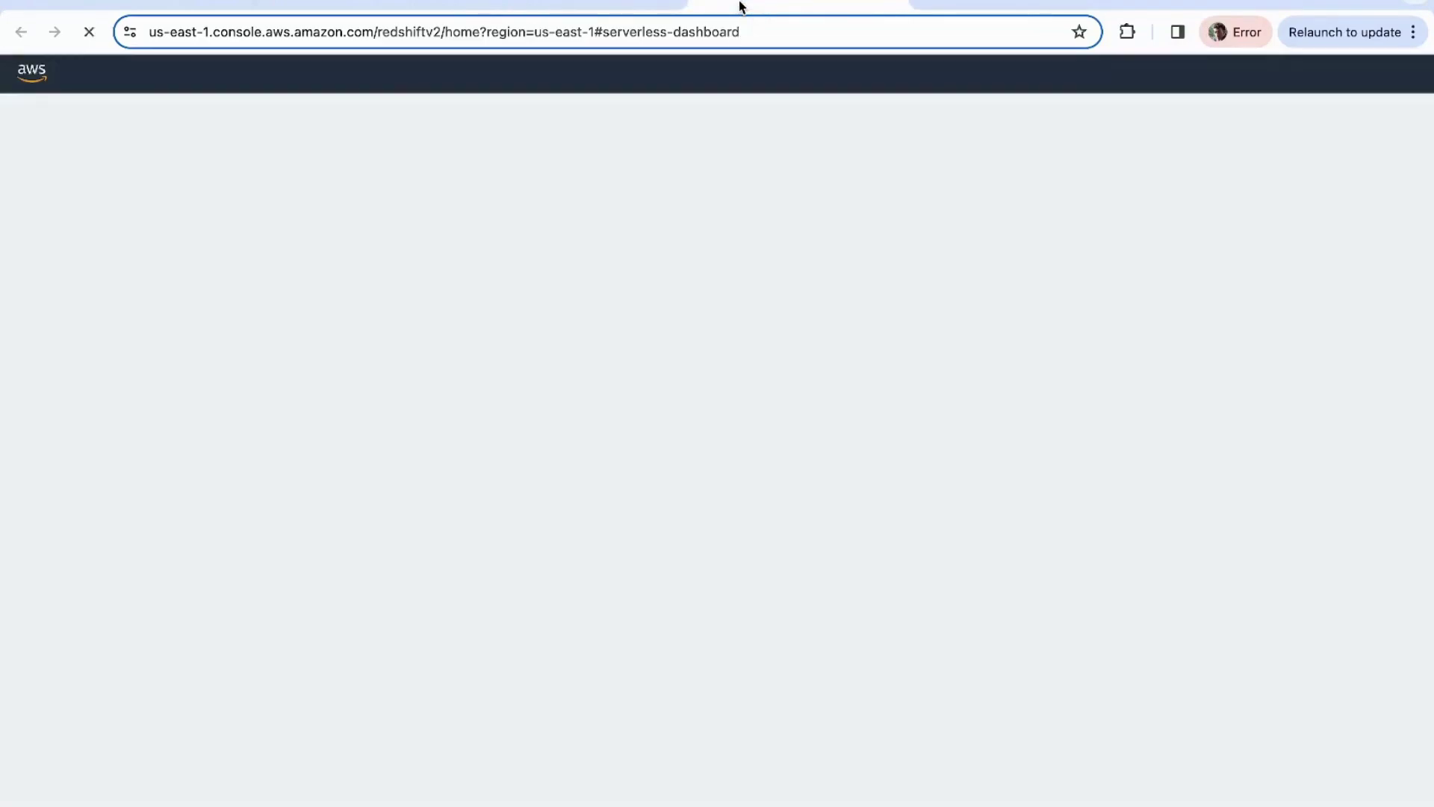
scroll(470, 493, down, 1)
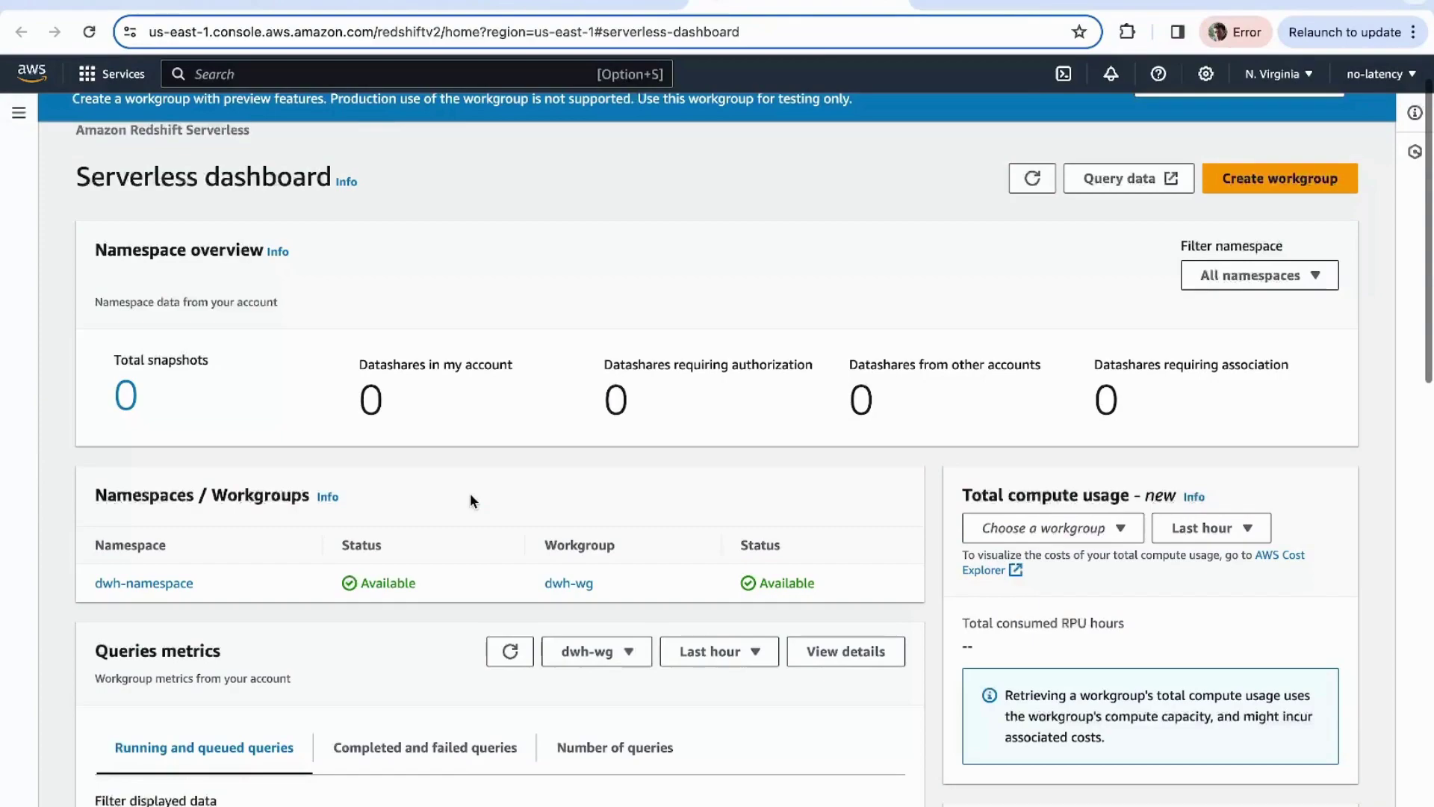
click(149, 583)
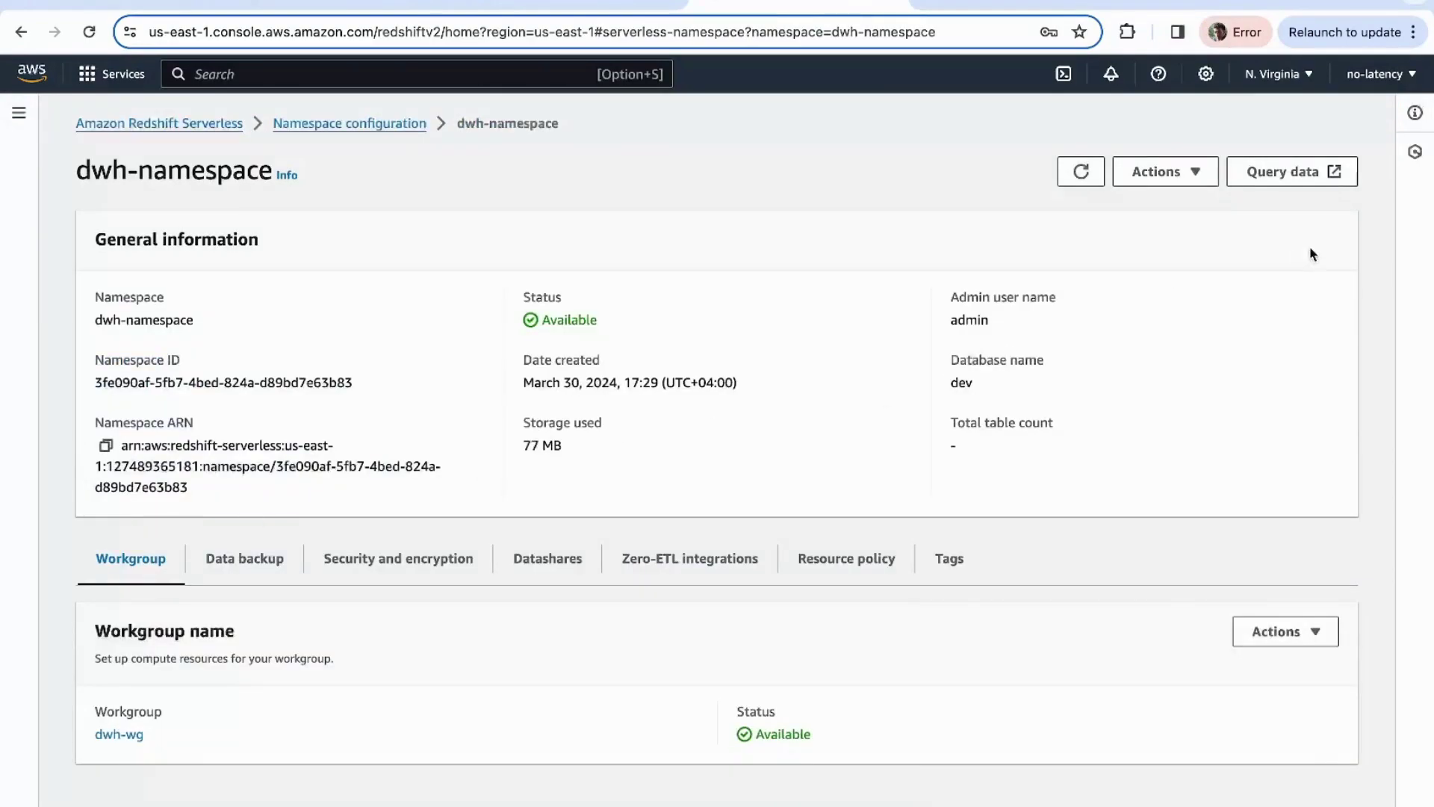
Open query editor v2 from the namespace and expand the dwh-wg workgroup and its sample_data_dev database
click(1278, 176)
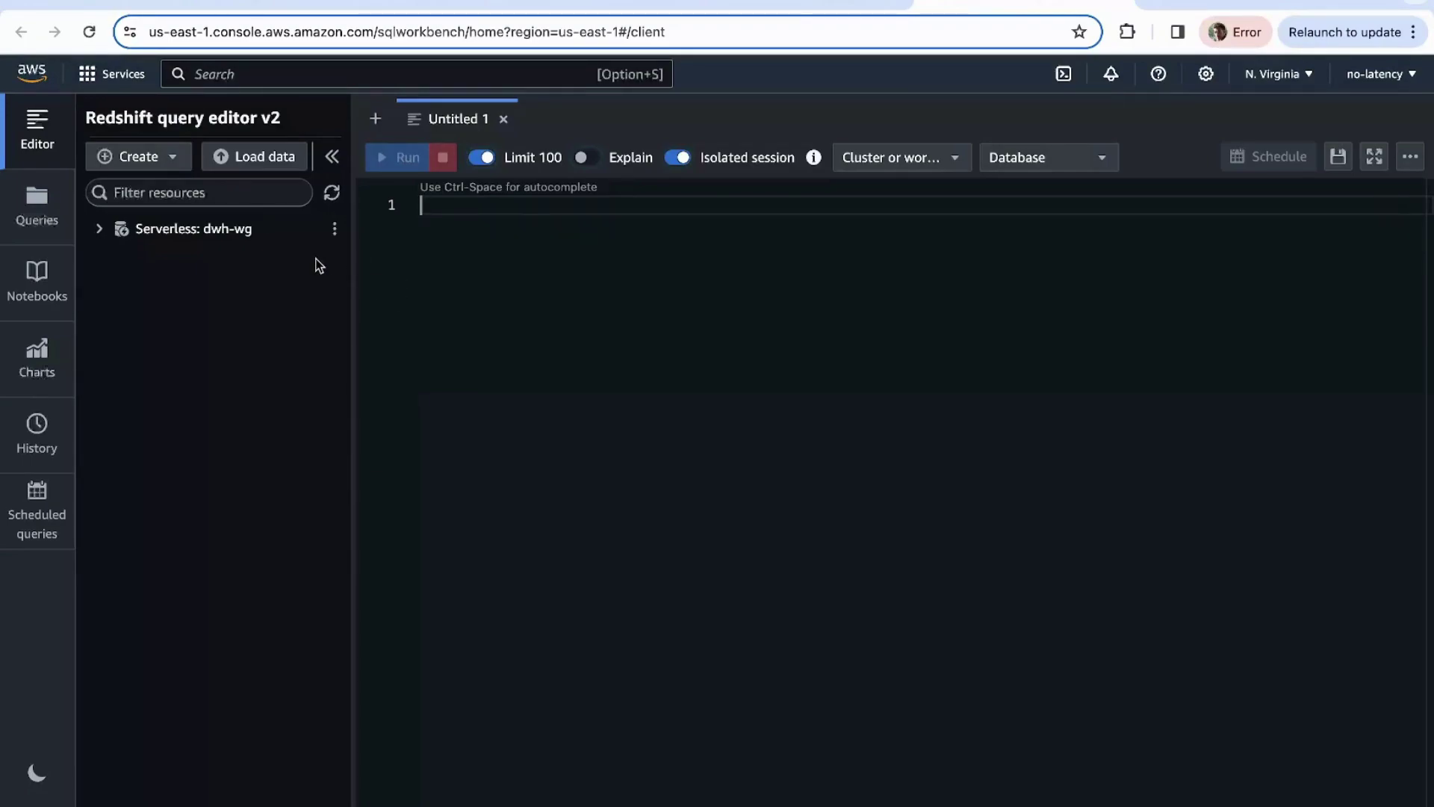
click(100, 230)
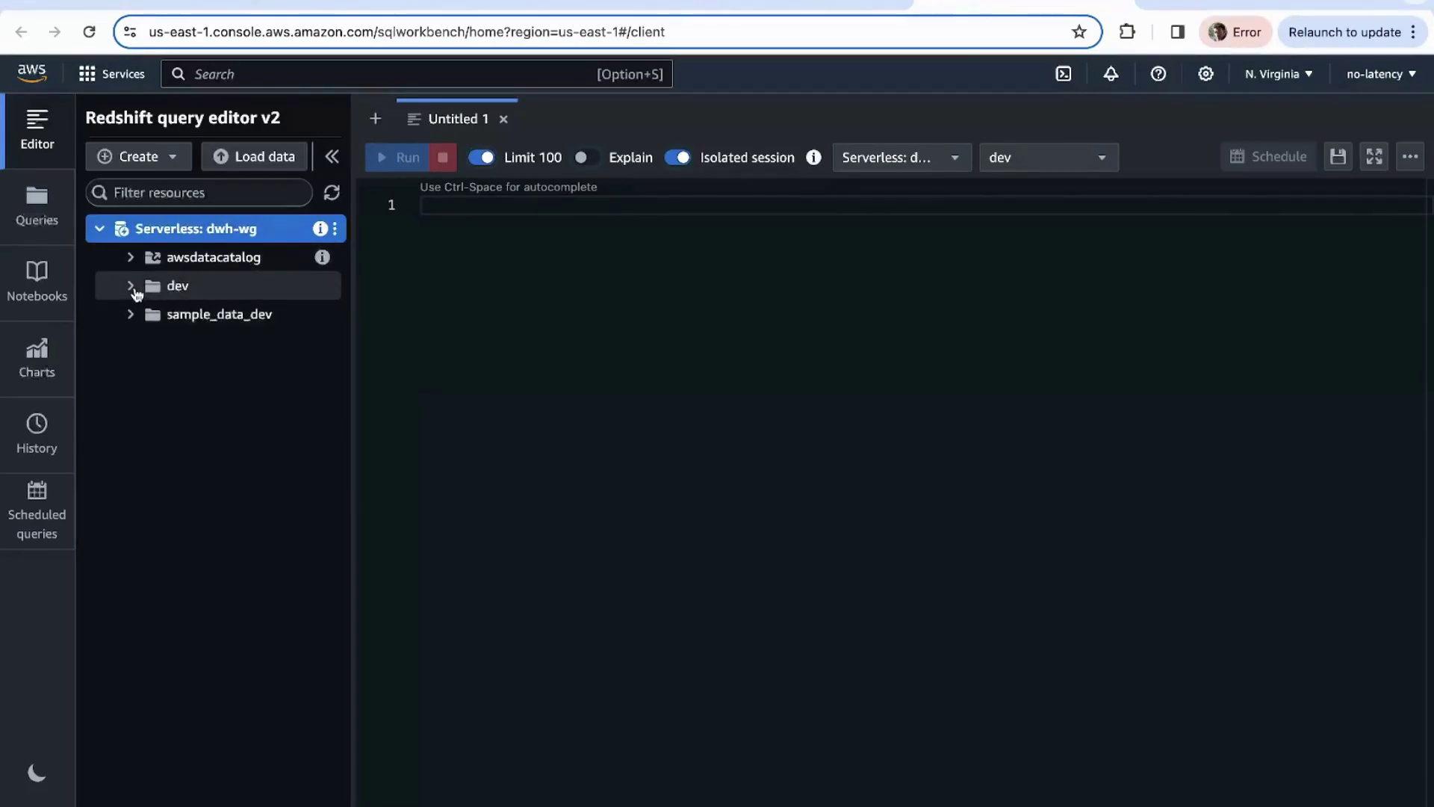
click(132, 314)
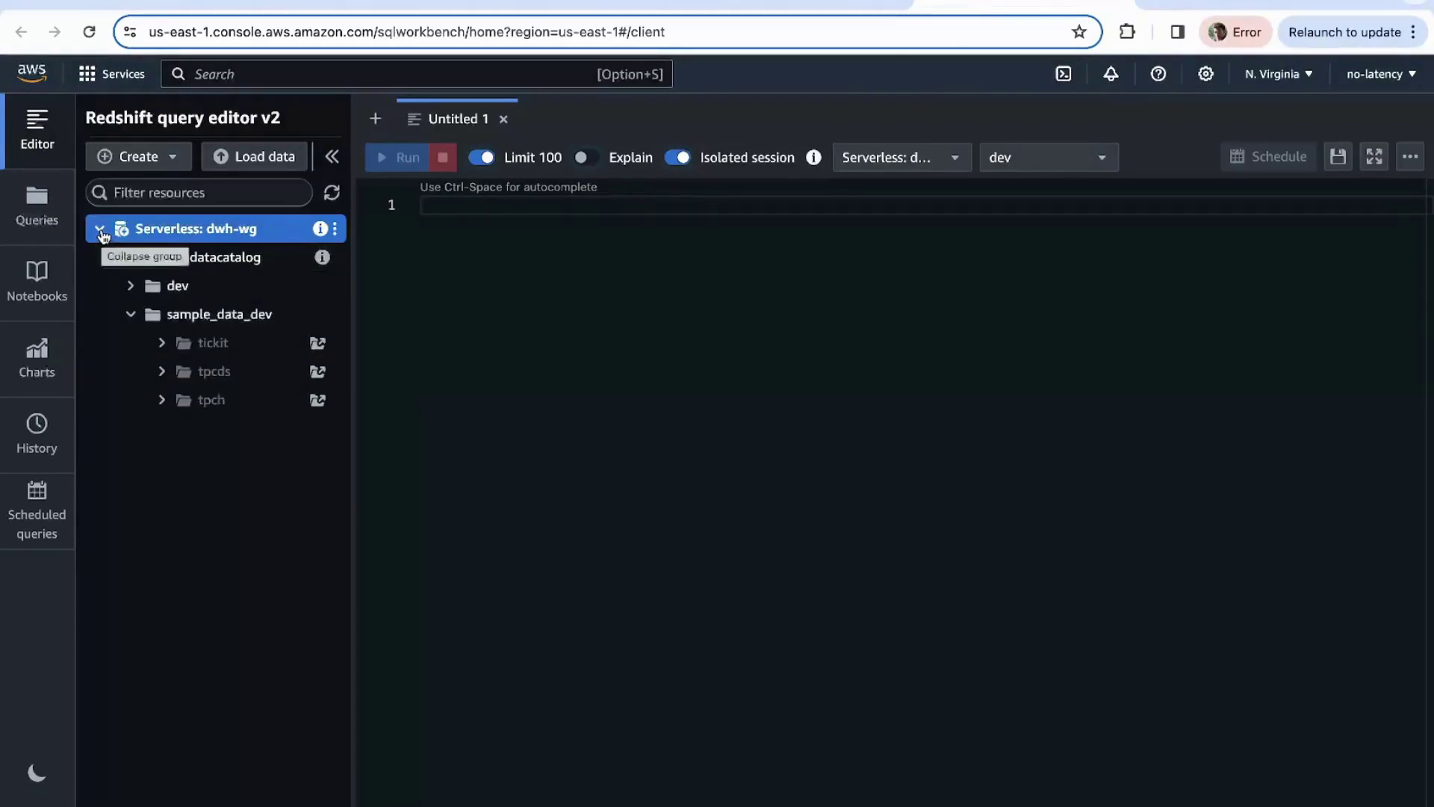
Review the connection settings of the dwh-wg workgroup, including the database user name and password method, and close them
click(336, 229)
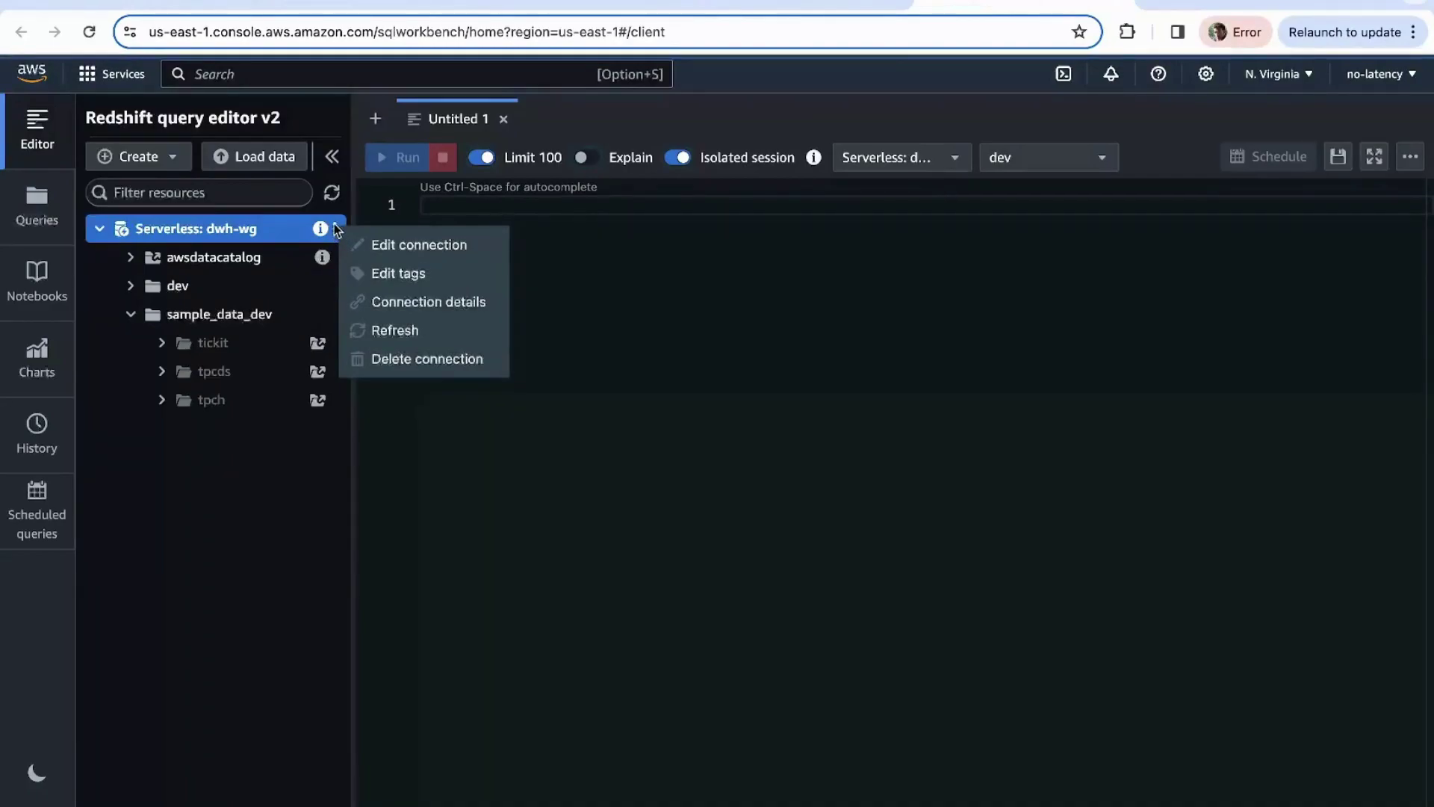
click(448, 243)
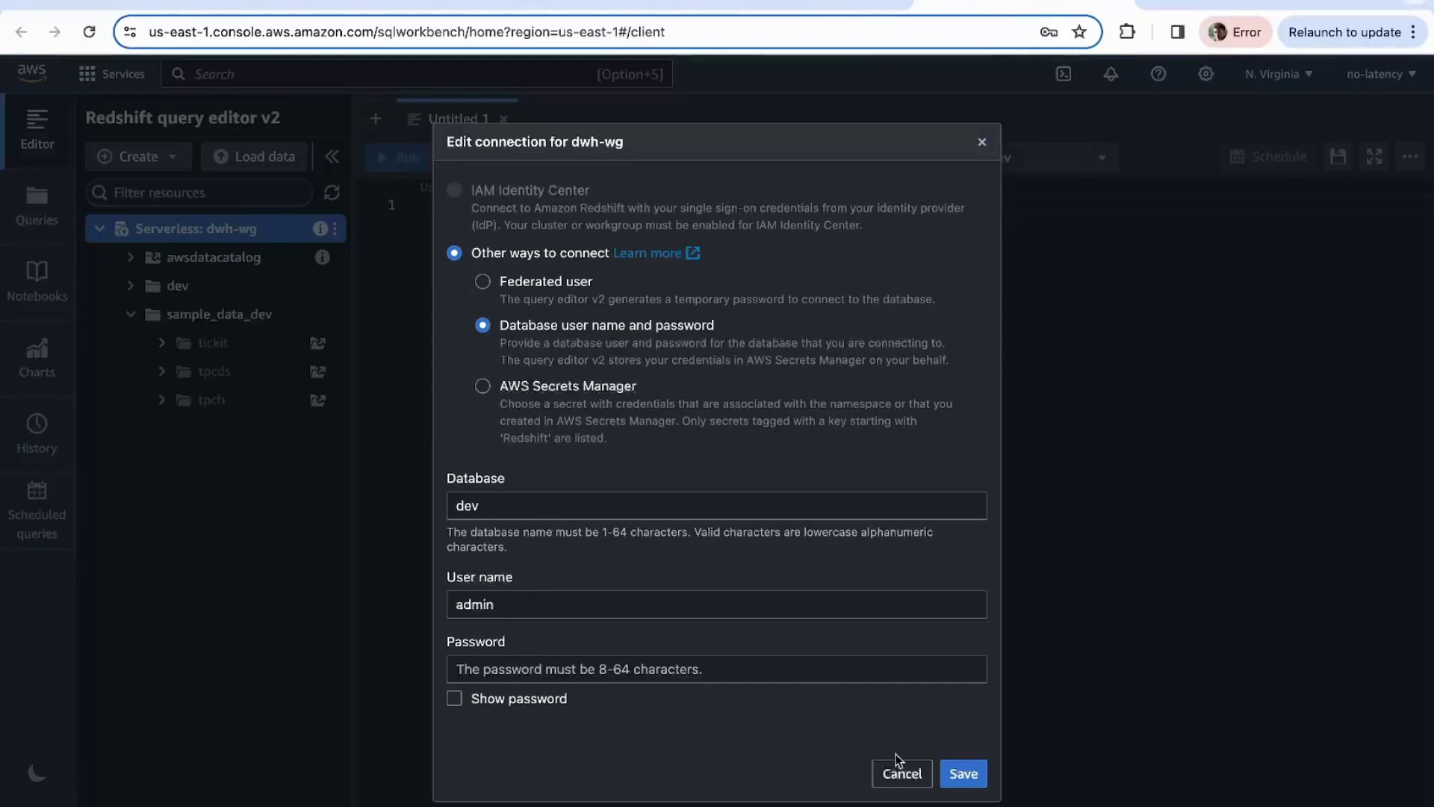
click(964, 773)
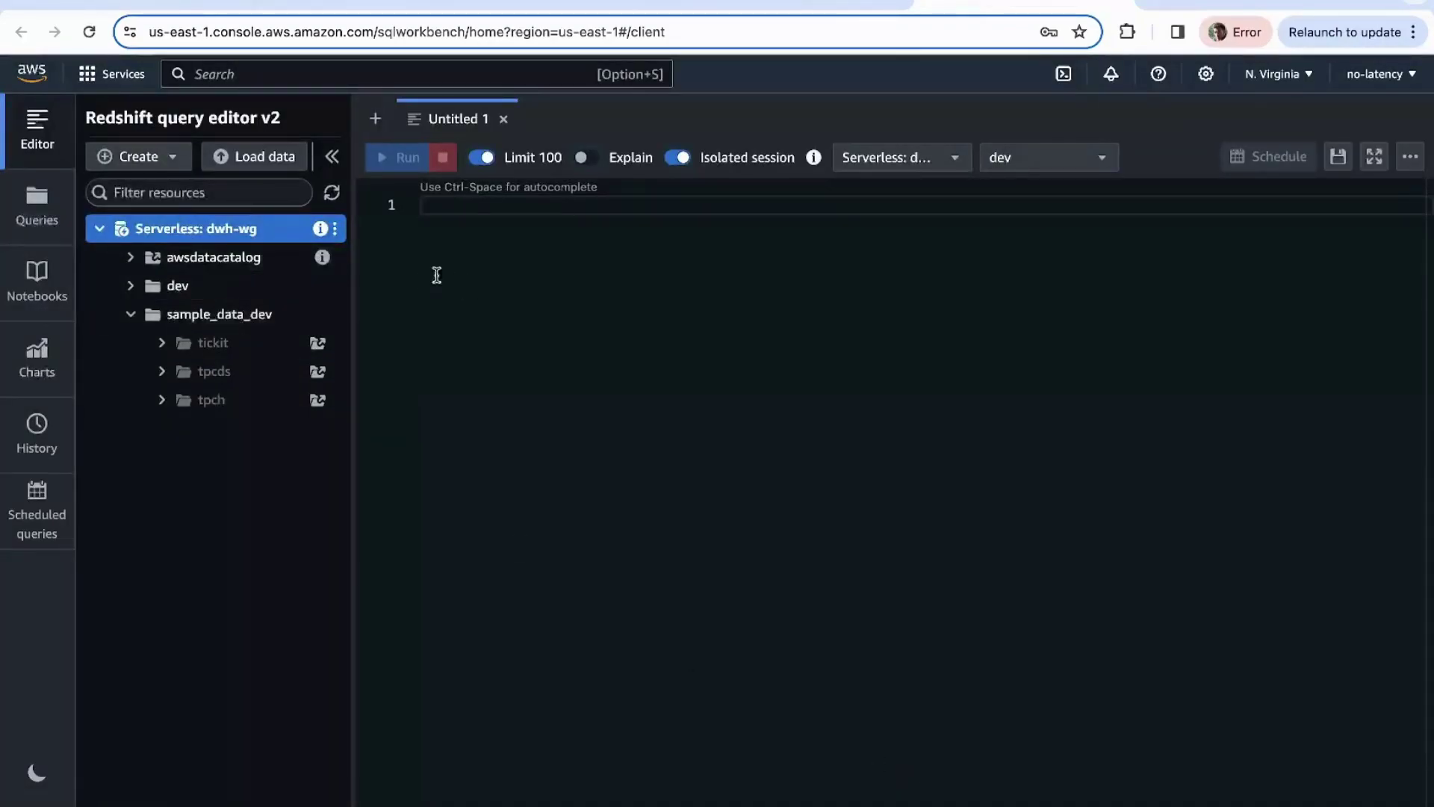
Write and run the query "create database prod_db;" against the dev database in the Untitled 1 editor
click(531, 209)
text(cr)
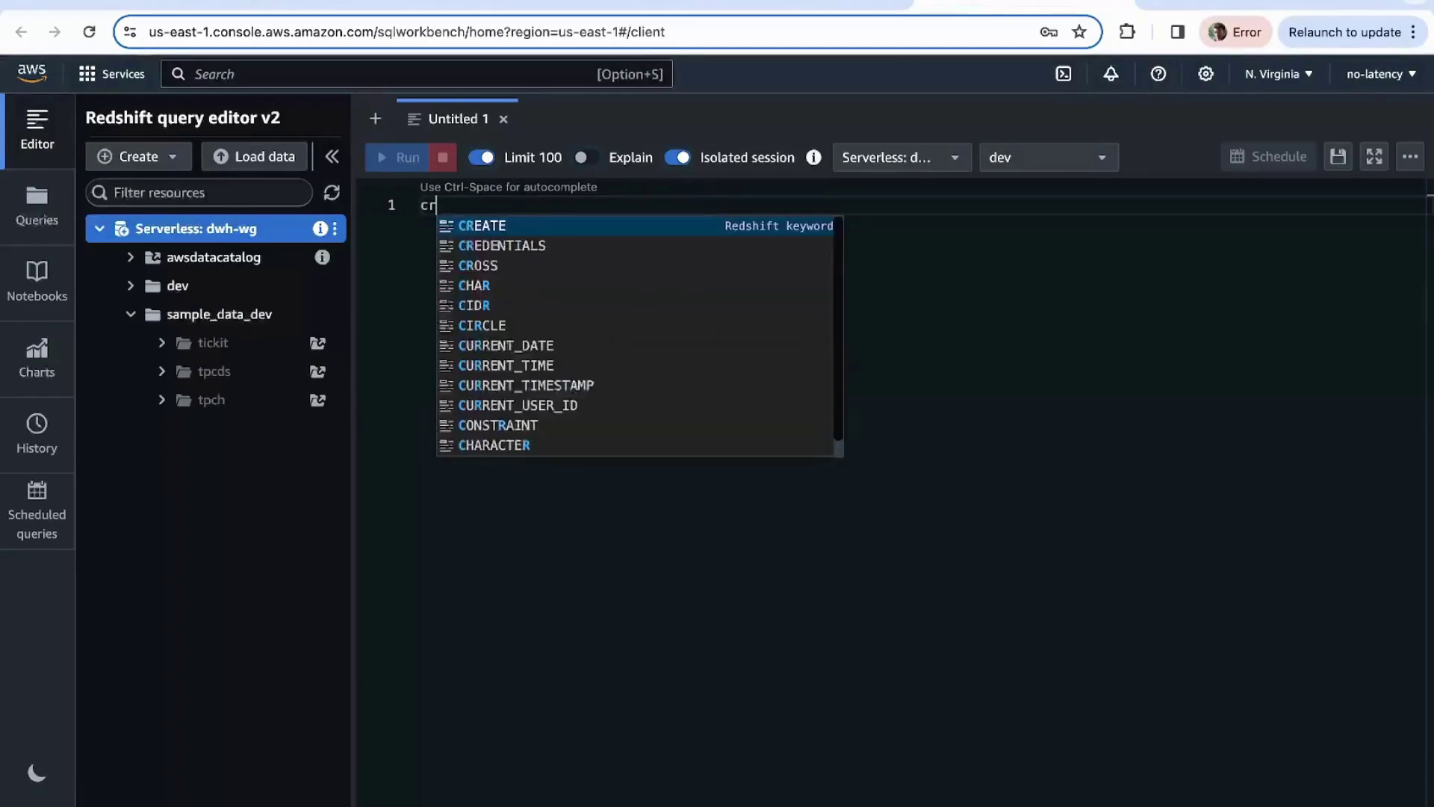
text(eate datab)
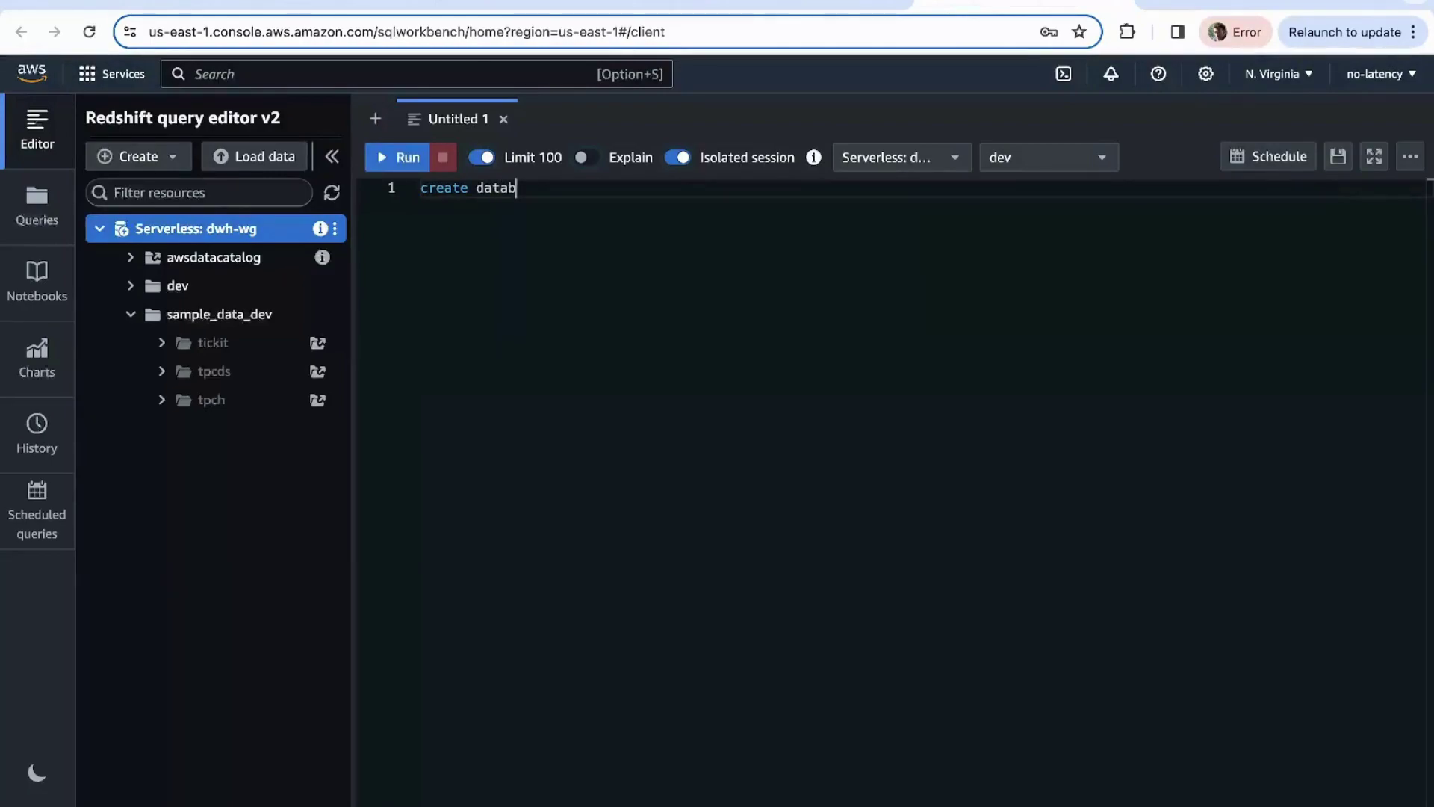
text(ase pro)
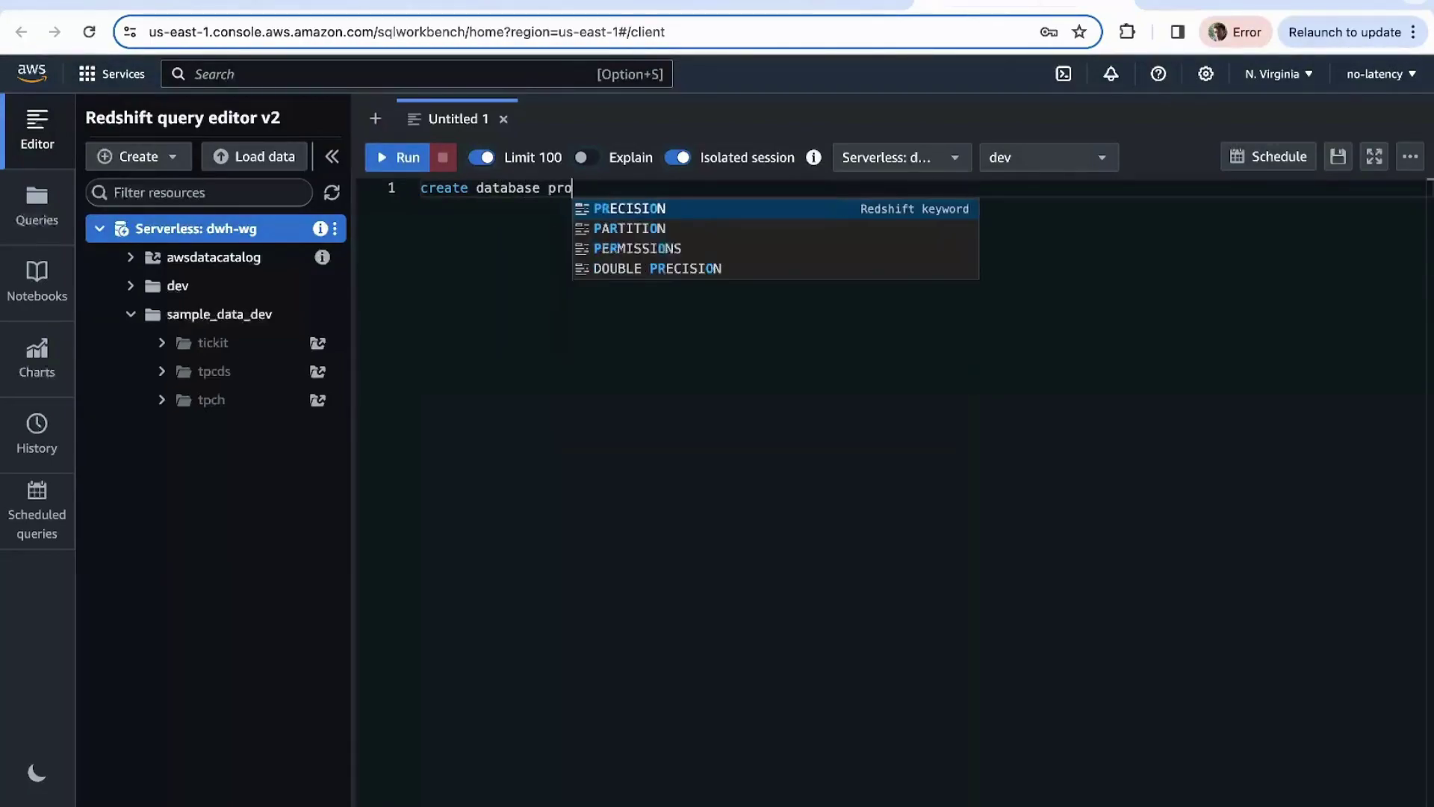
text(d_db;)
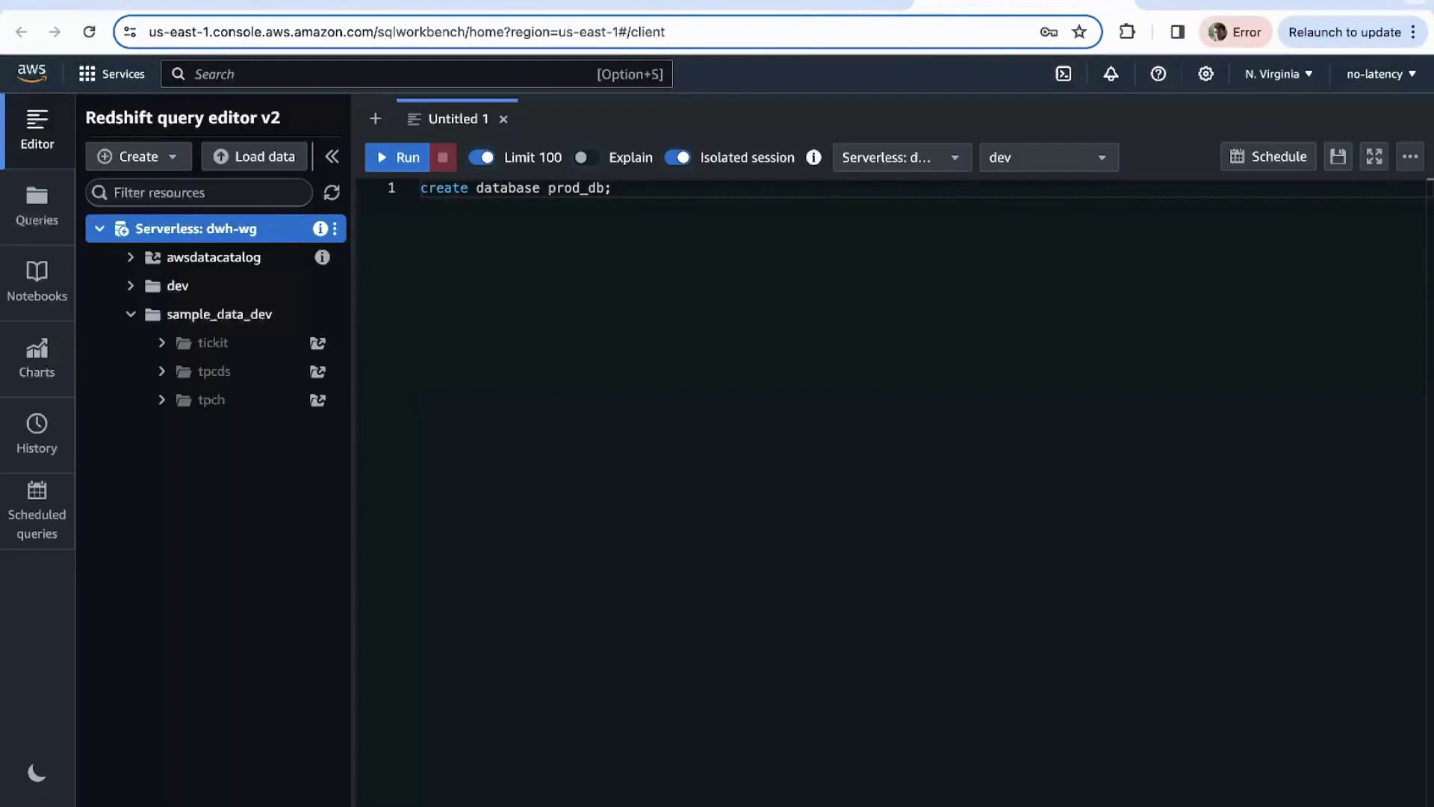
key(ctrl+Return)
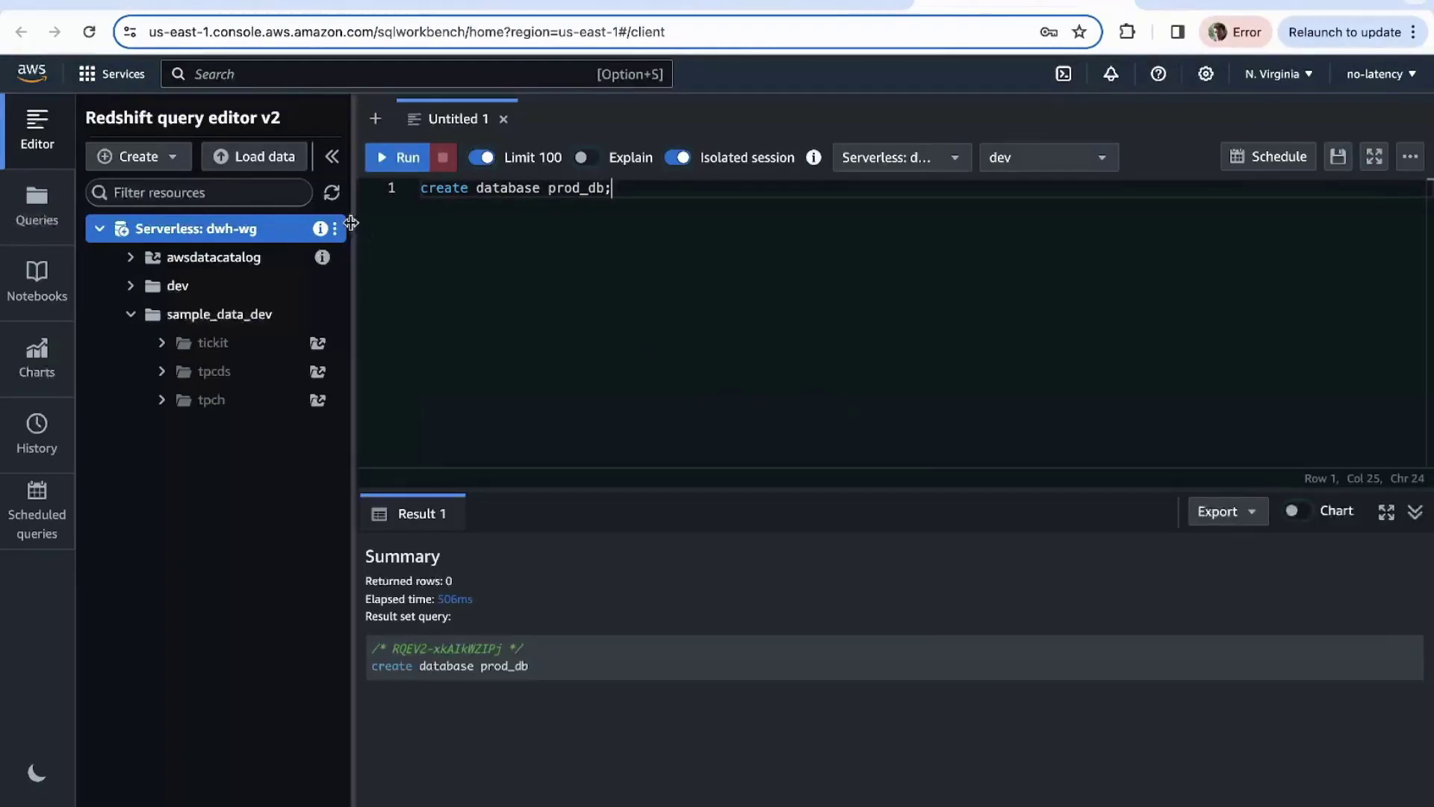
Refresh the resource tree and expand the dwh-wg workgroup and its prod_db database to check the new database
click(333, 196)
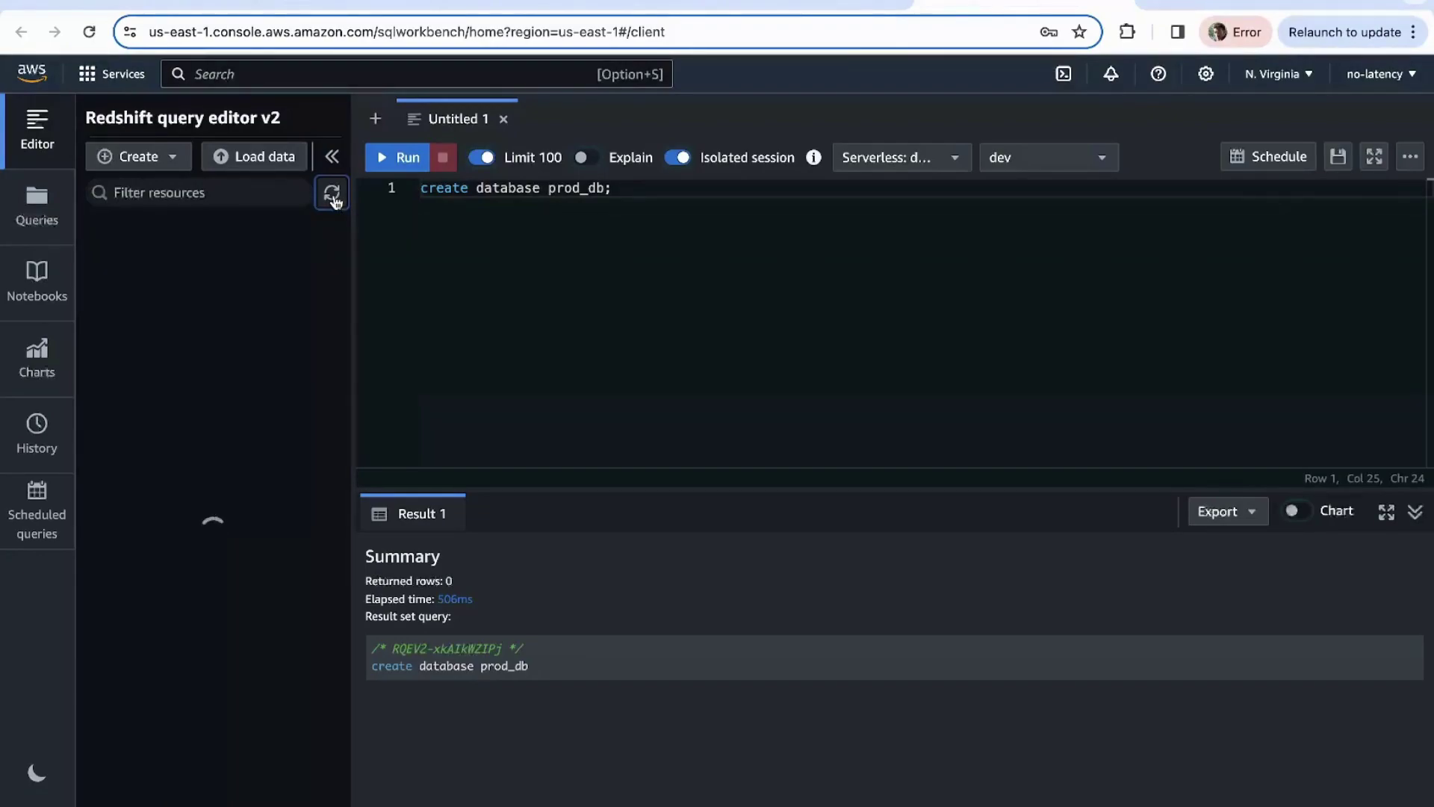
click(98, 229)
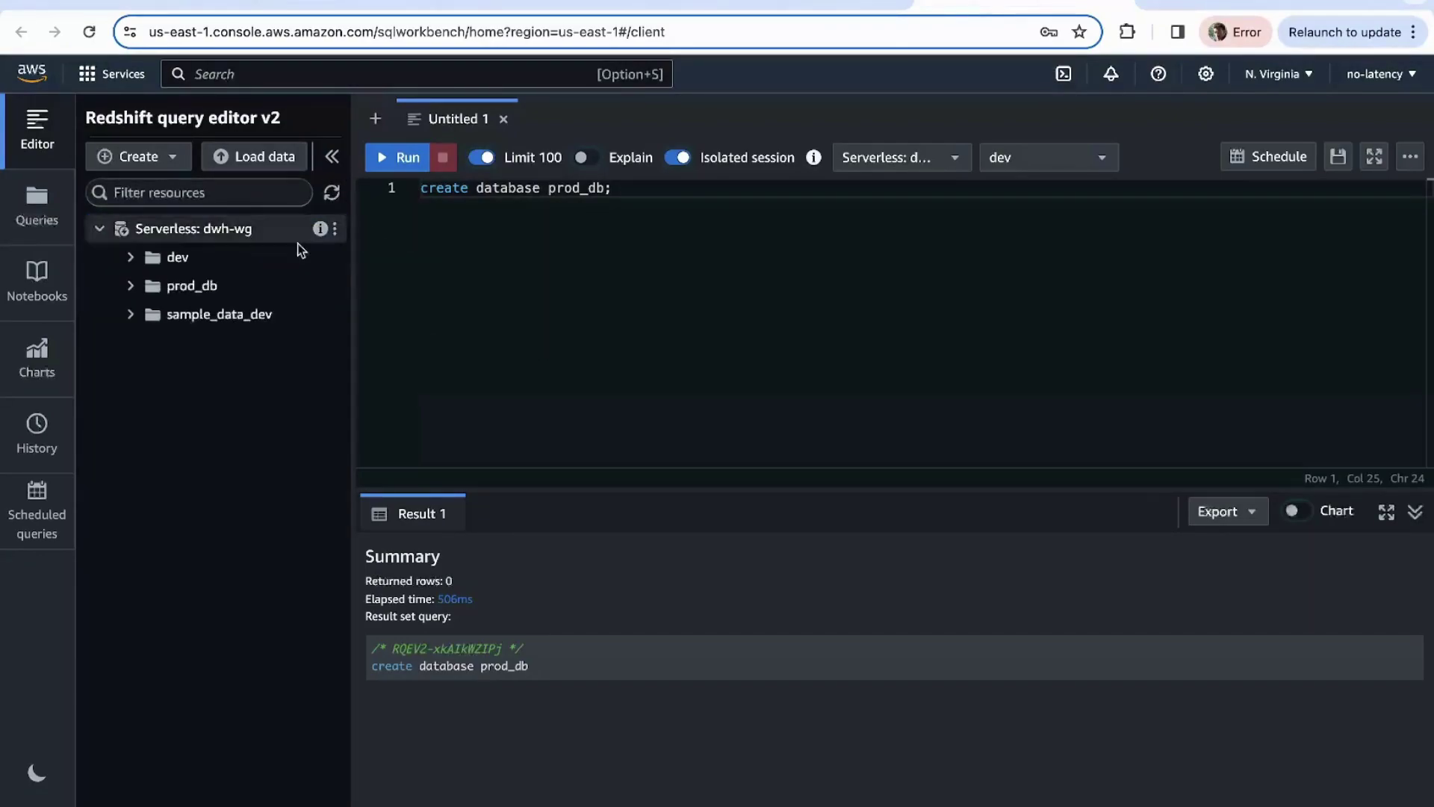
click(131, 314)
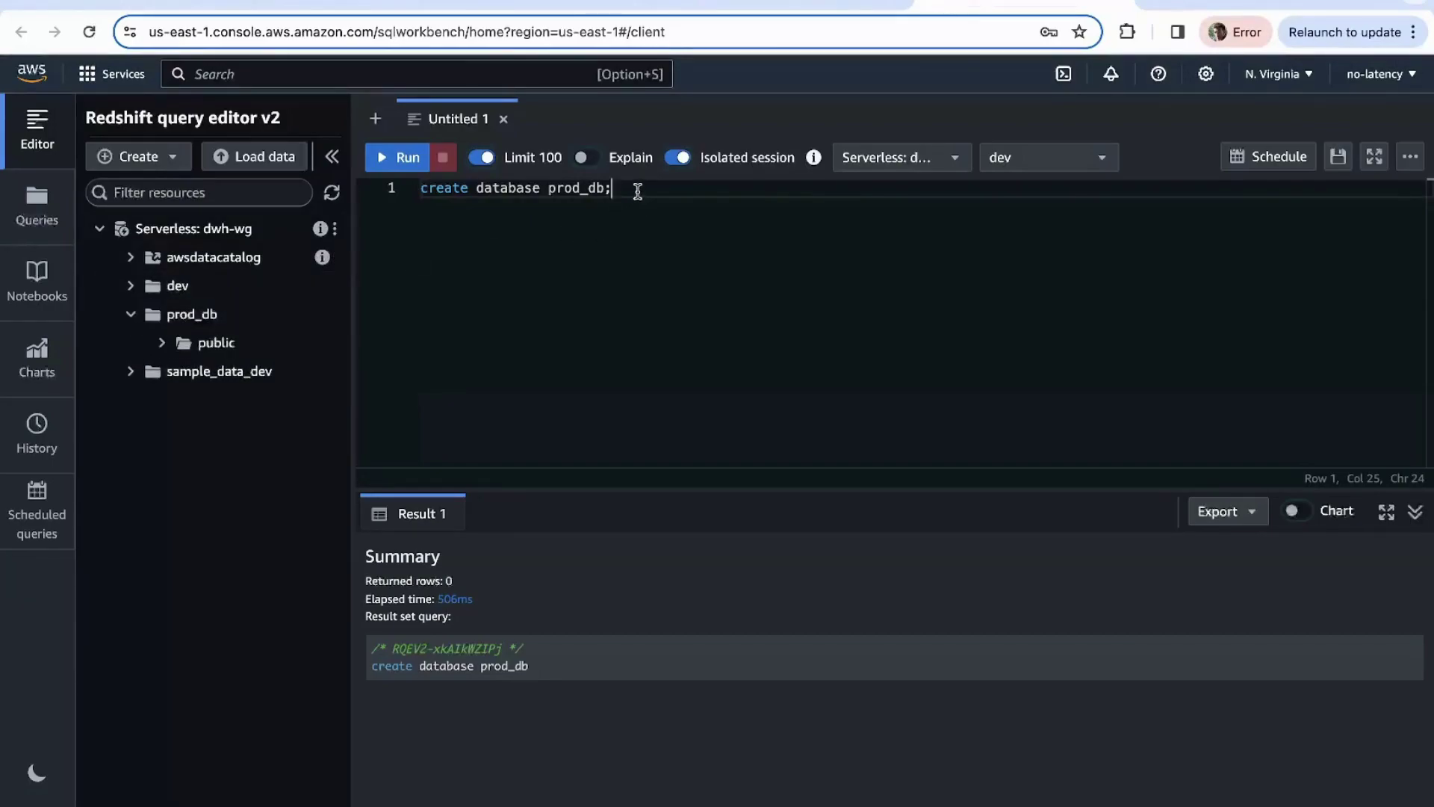
Try to choose prod_db as the editor's target database, reloading the page and checking the available databases again
double_click(582, 189)
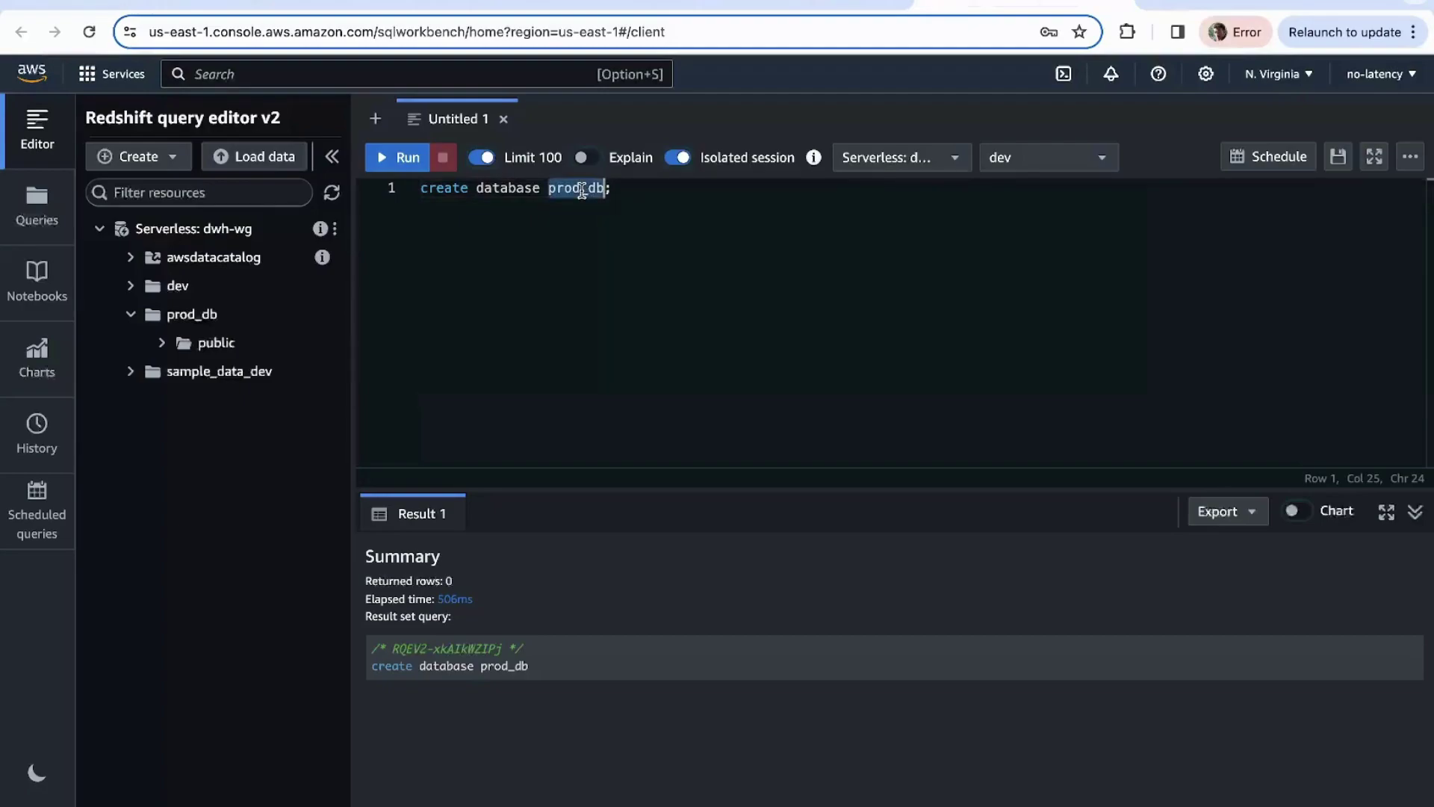
click(1043, 156)
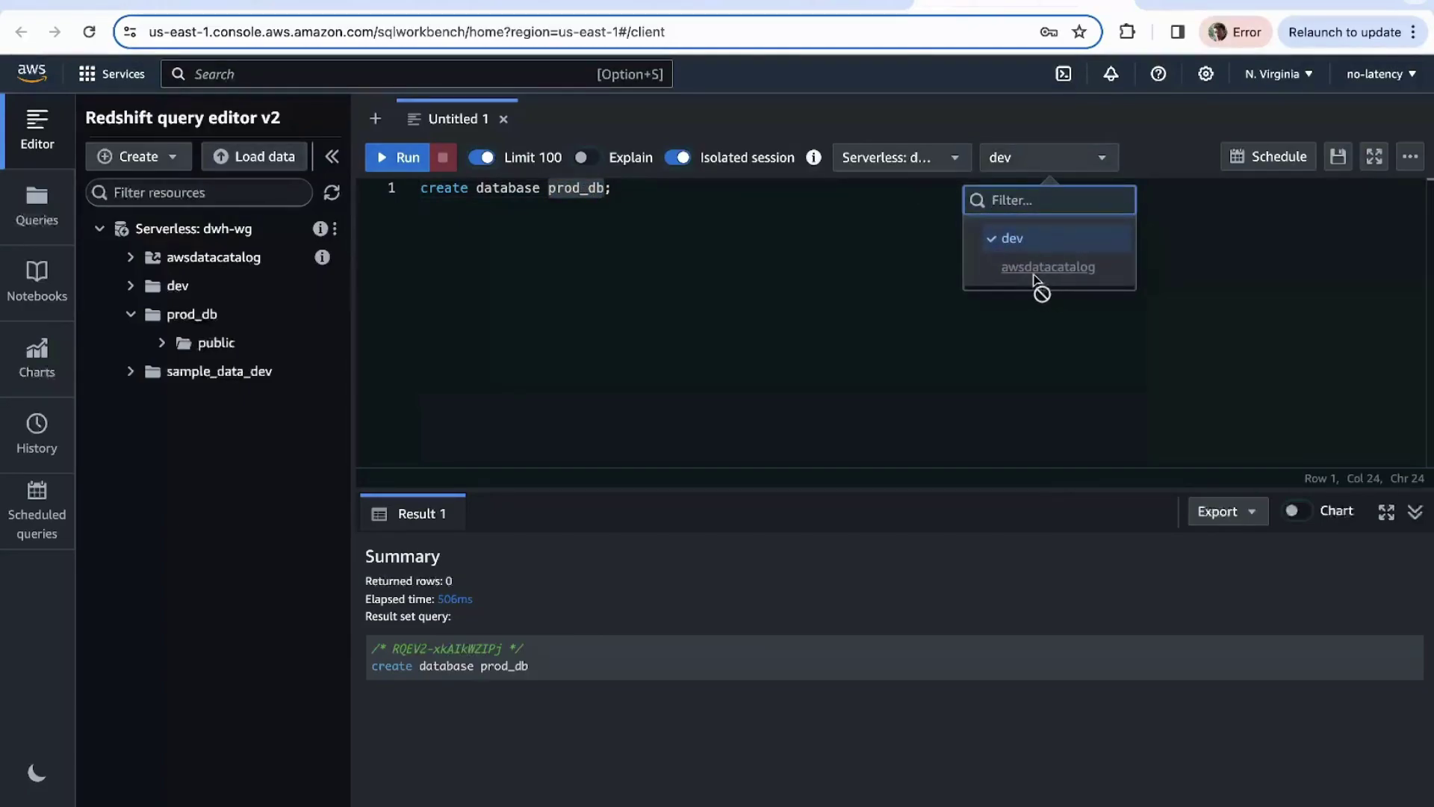
click(830, 284)
key(super+r)
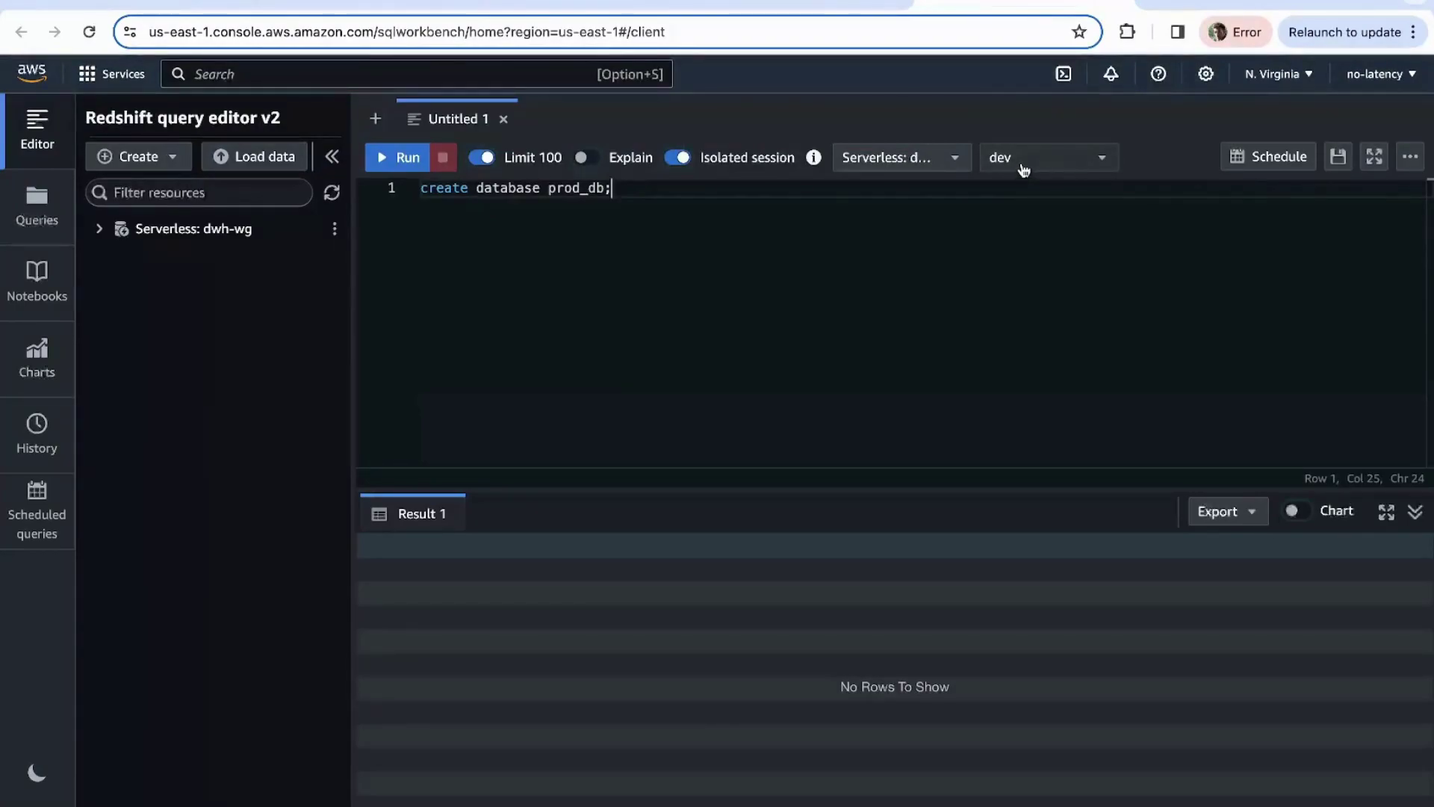
click(1023, 163)
click(812, 272)
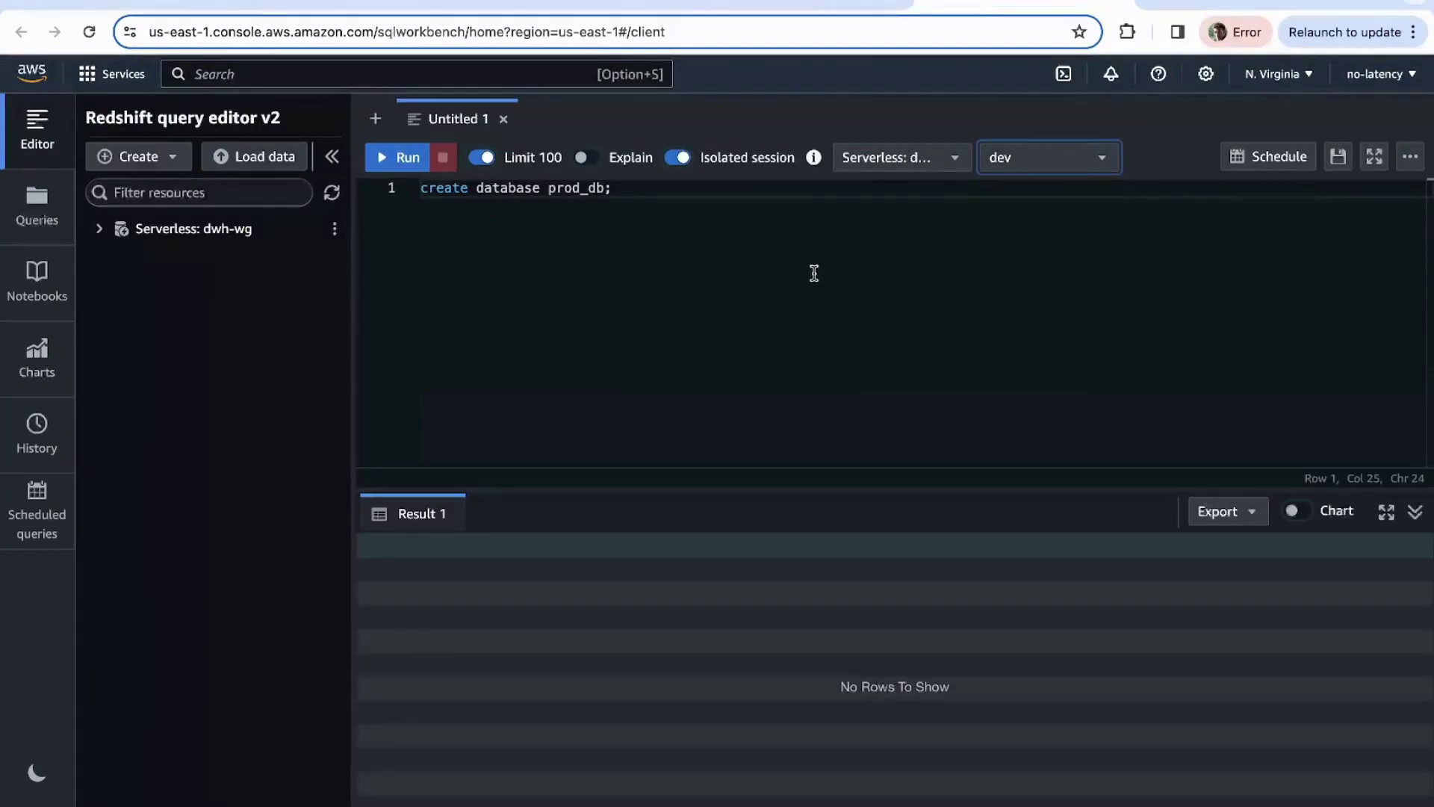
Expand dwh-wg, reselect it as the editor's connection to retry choosing prod_db as the target database, and expand prod_db in the resource tree
click(105, 228)
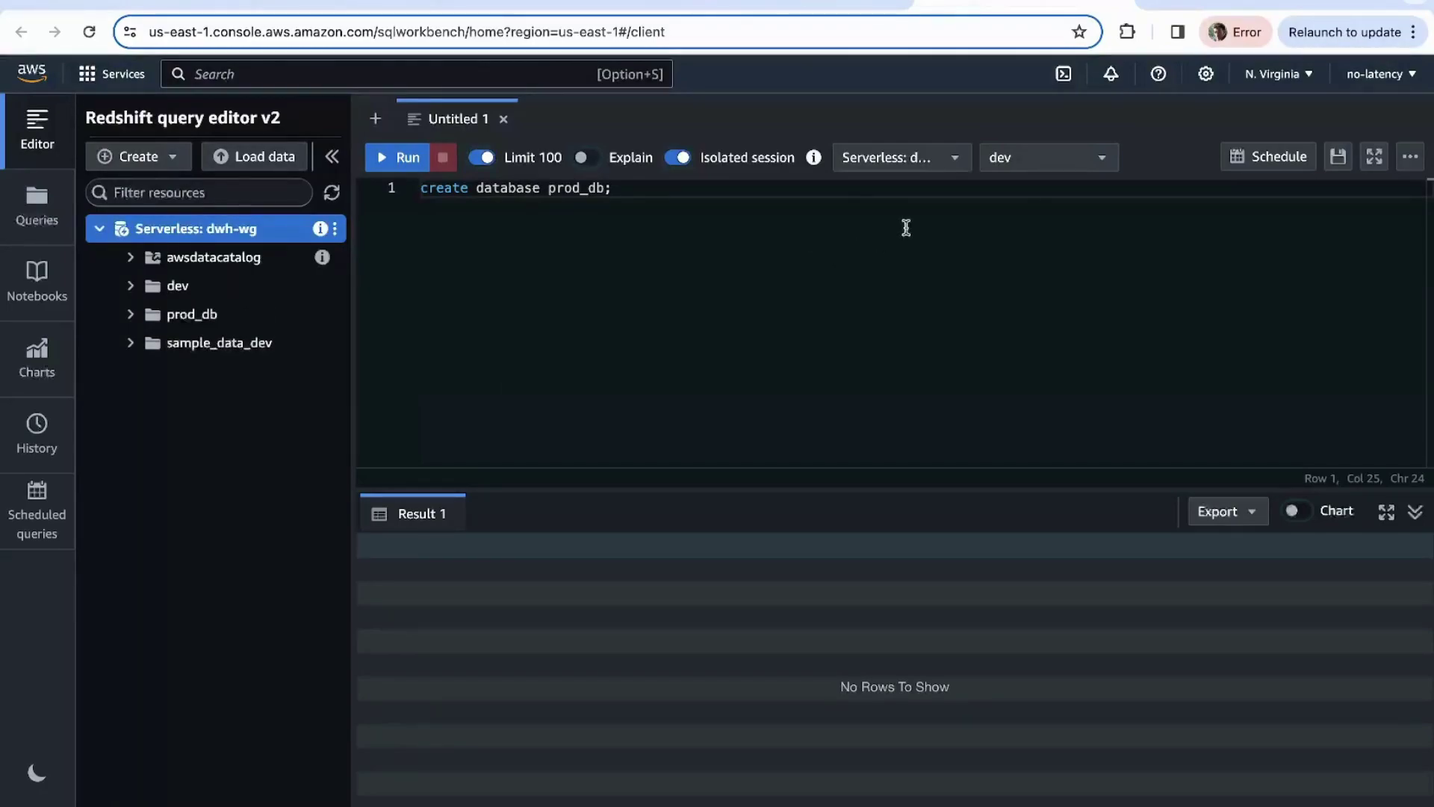
click(1024, 166)
click(883, 159)
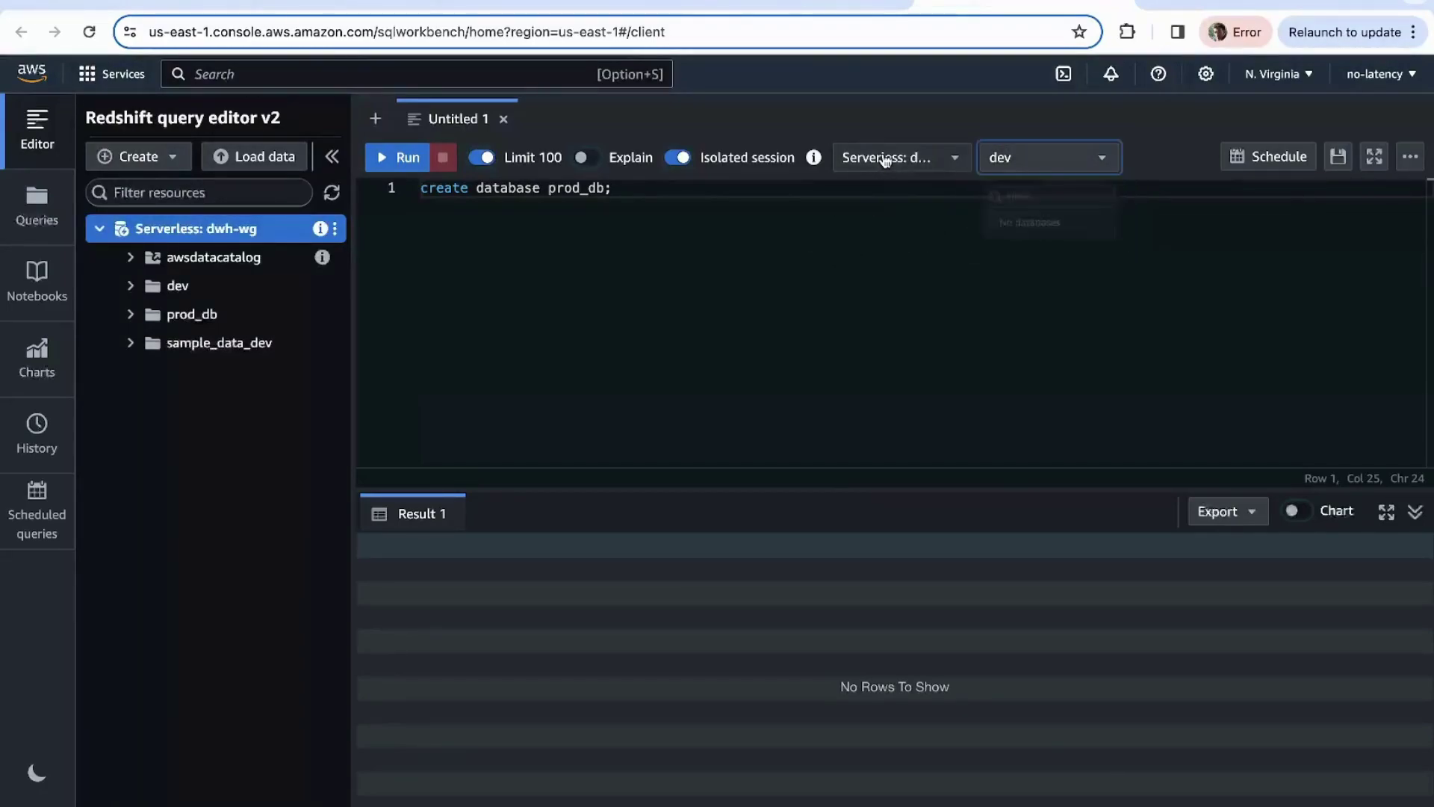
click(912, 239)
click(1024, 161)
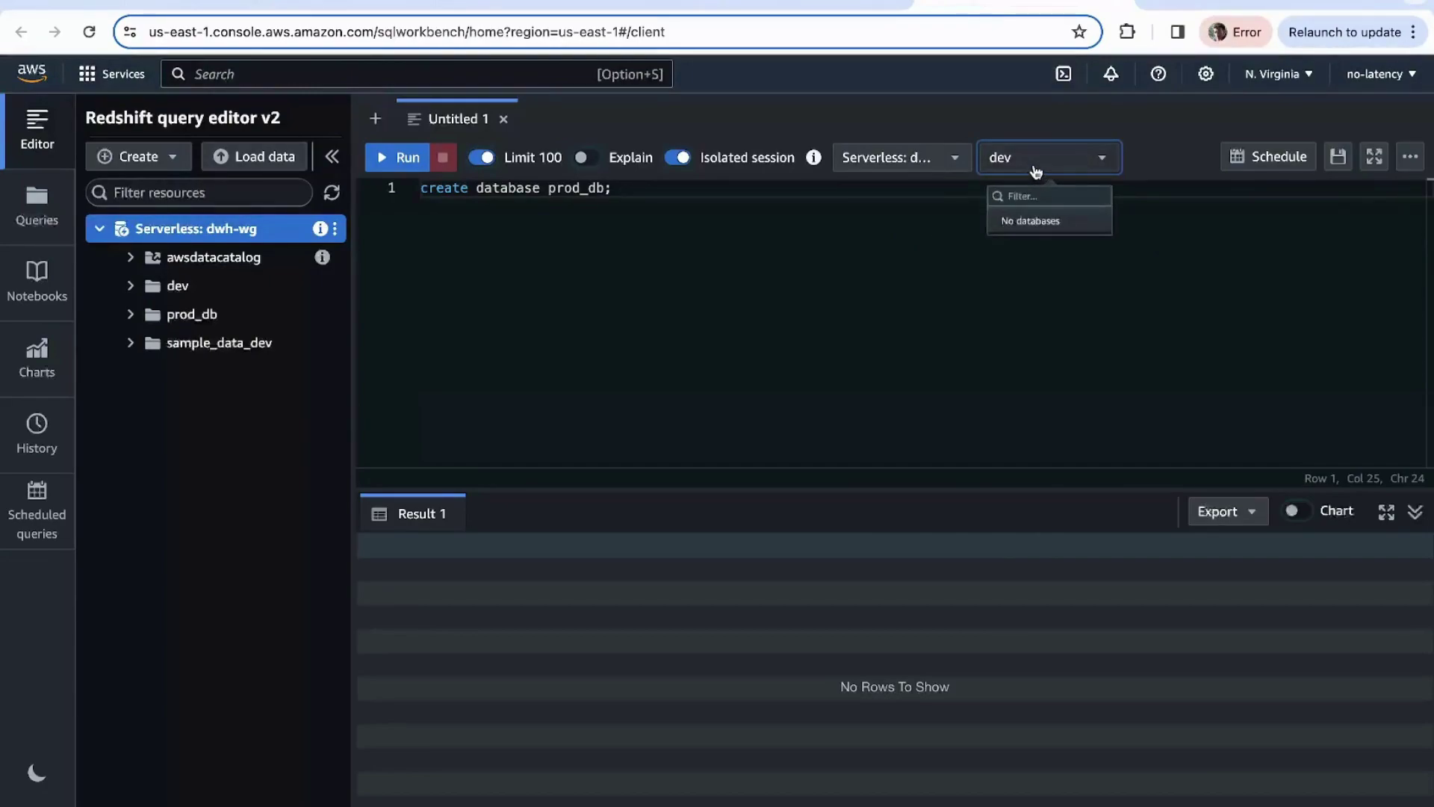
click(794, 279)
click(131, 314)
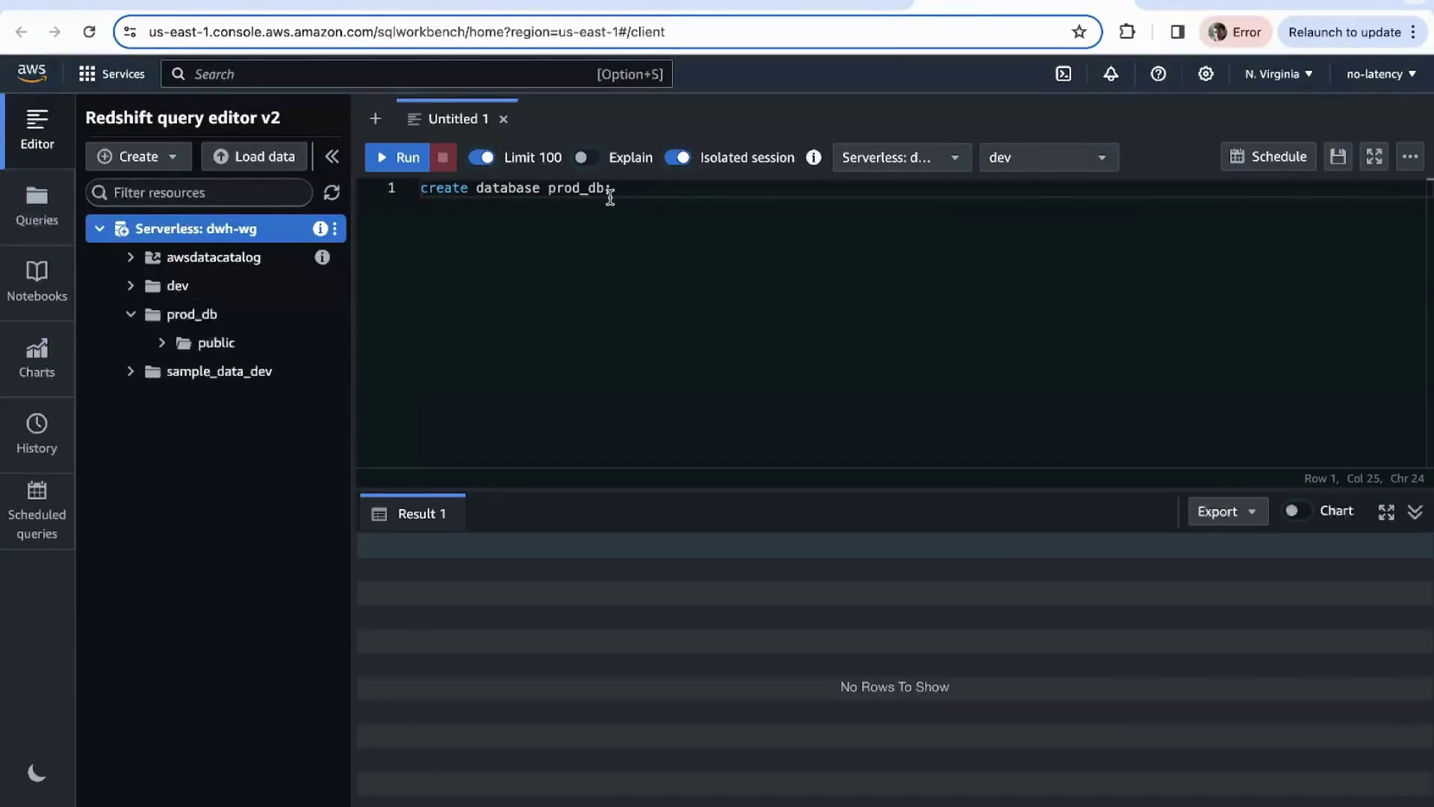
Add the statement "create schema prod_db.prod_schema;" on line 3, below the create database statement with a blank line between
double_click(579, 186)
key(End)
key(Return)
key(Return)
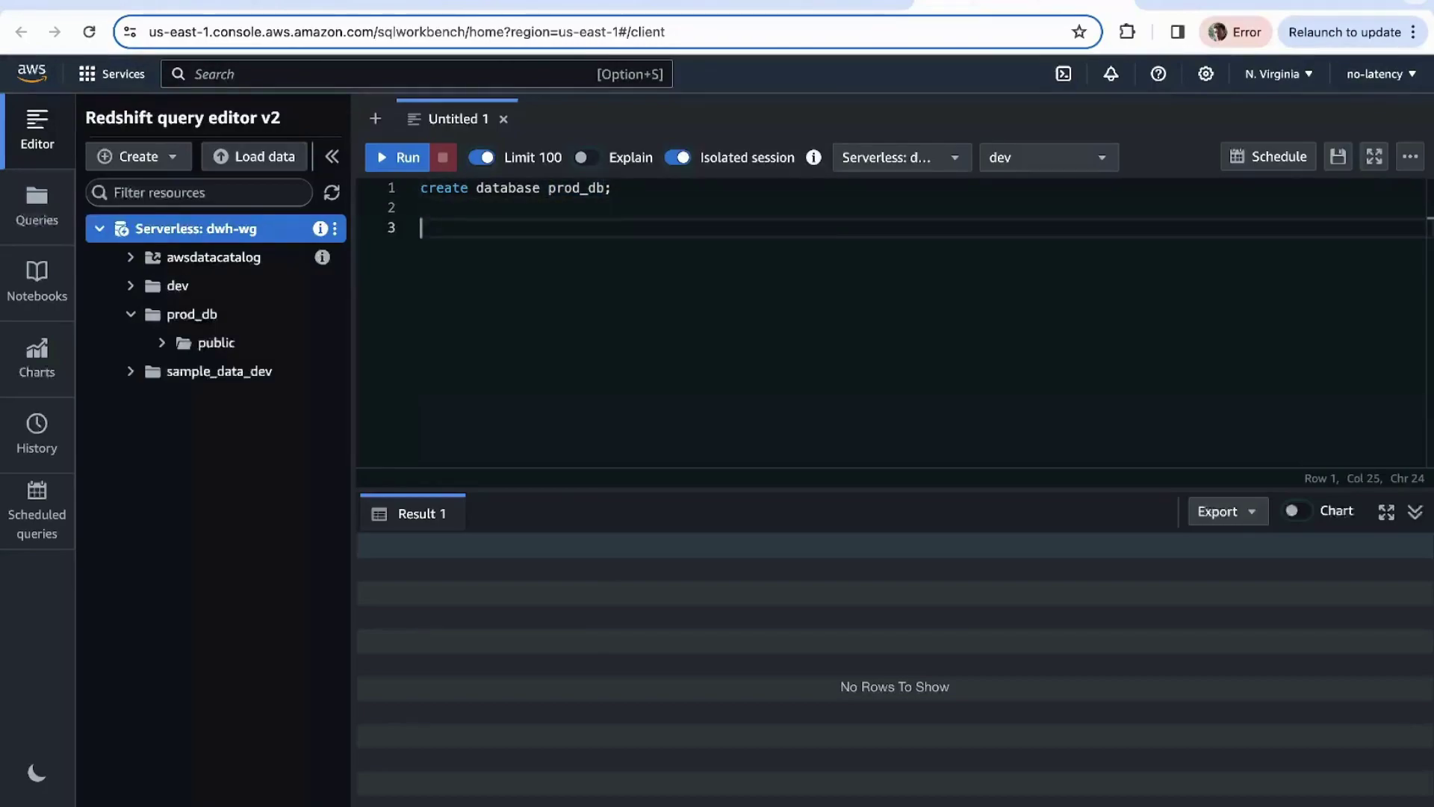
text(cre)
text(ate shcme)
key(BackSpace)
key(BackSpace)
key(BackSpace)
key(BackSpace)
text(chema prod_db.)
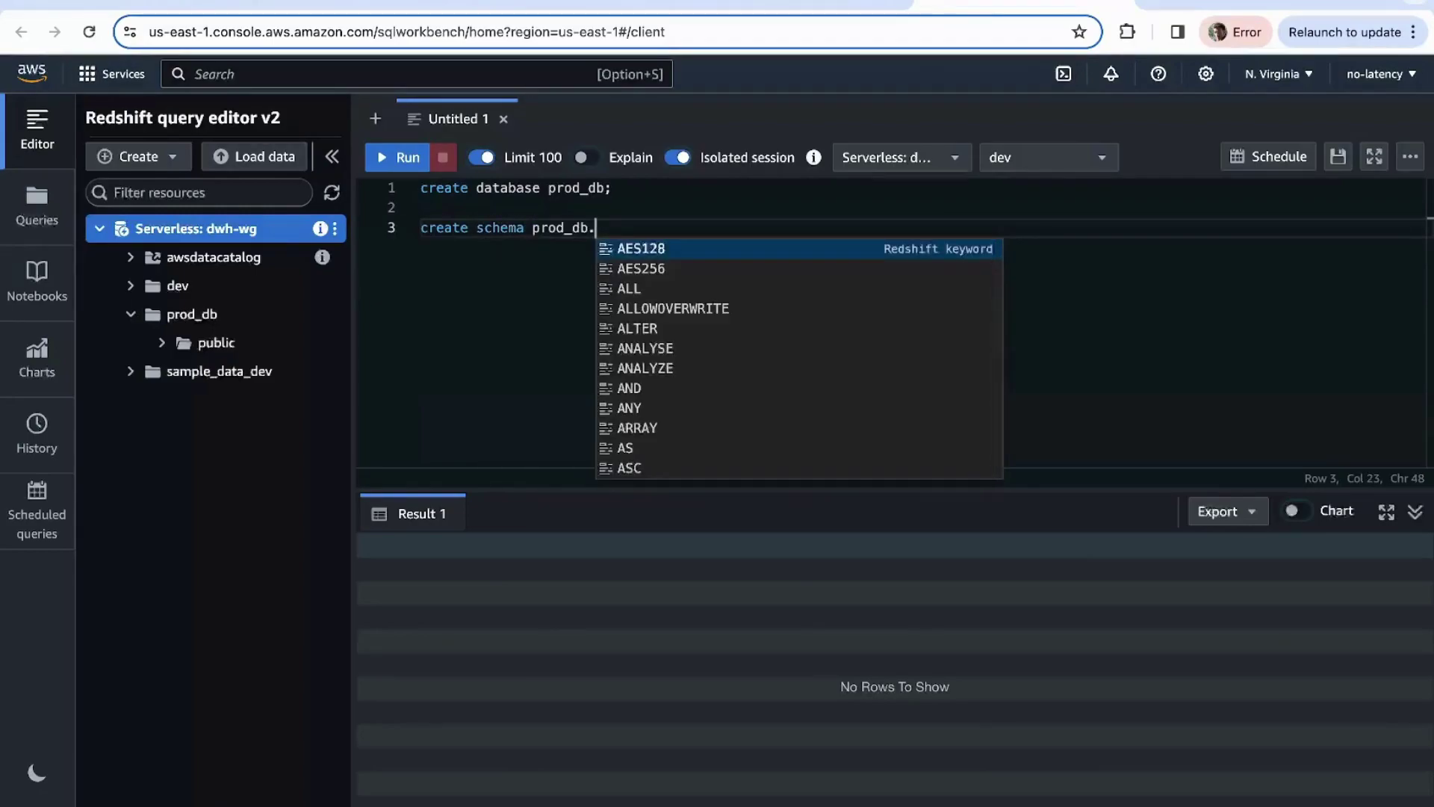
text(prod)
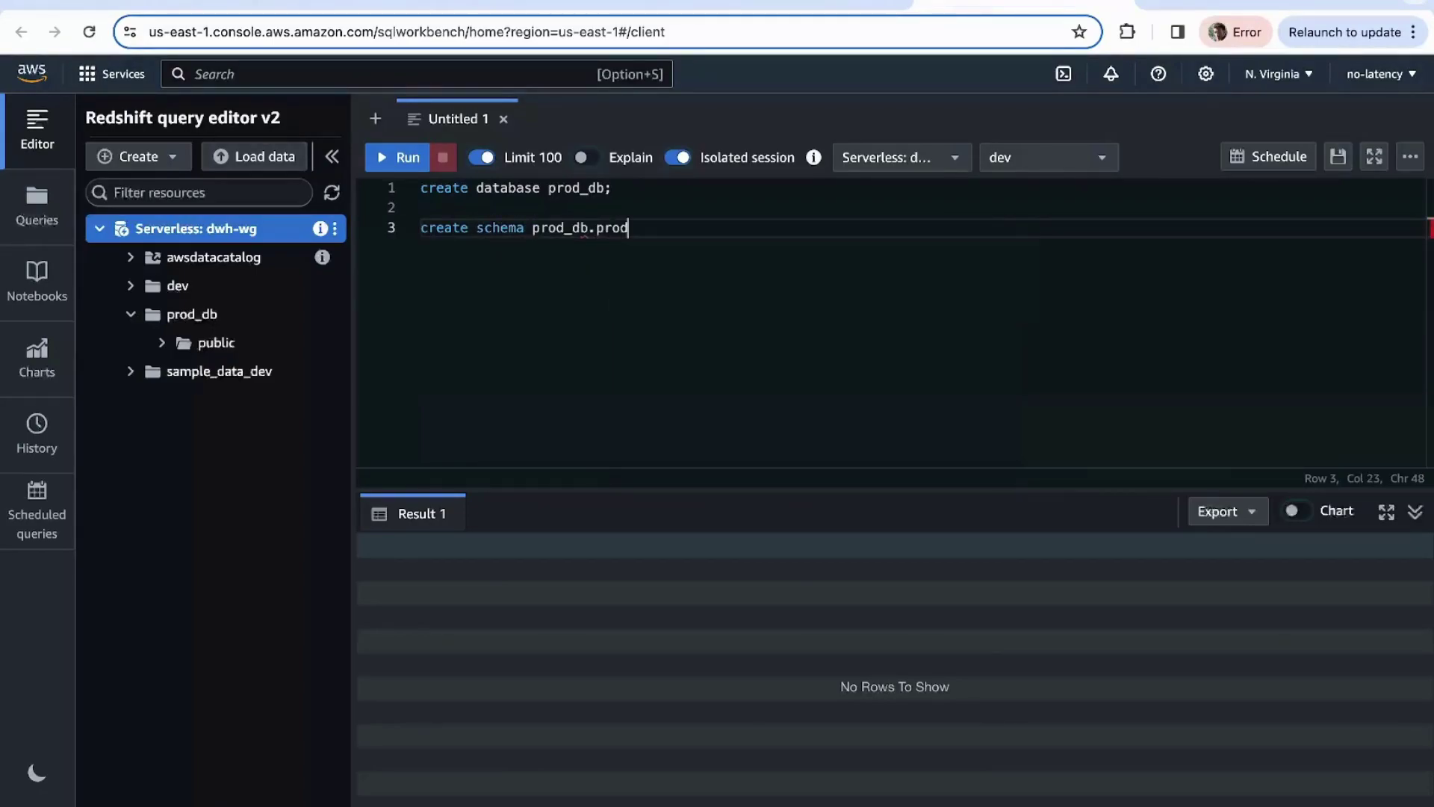
text(_schema;)
Reload the query editor page and switch the Untitled 1 editor's target database to prod_db
click(1016, 160)
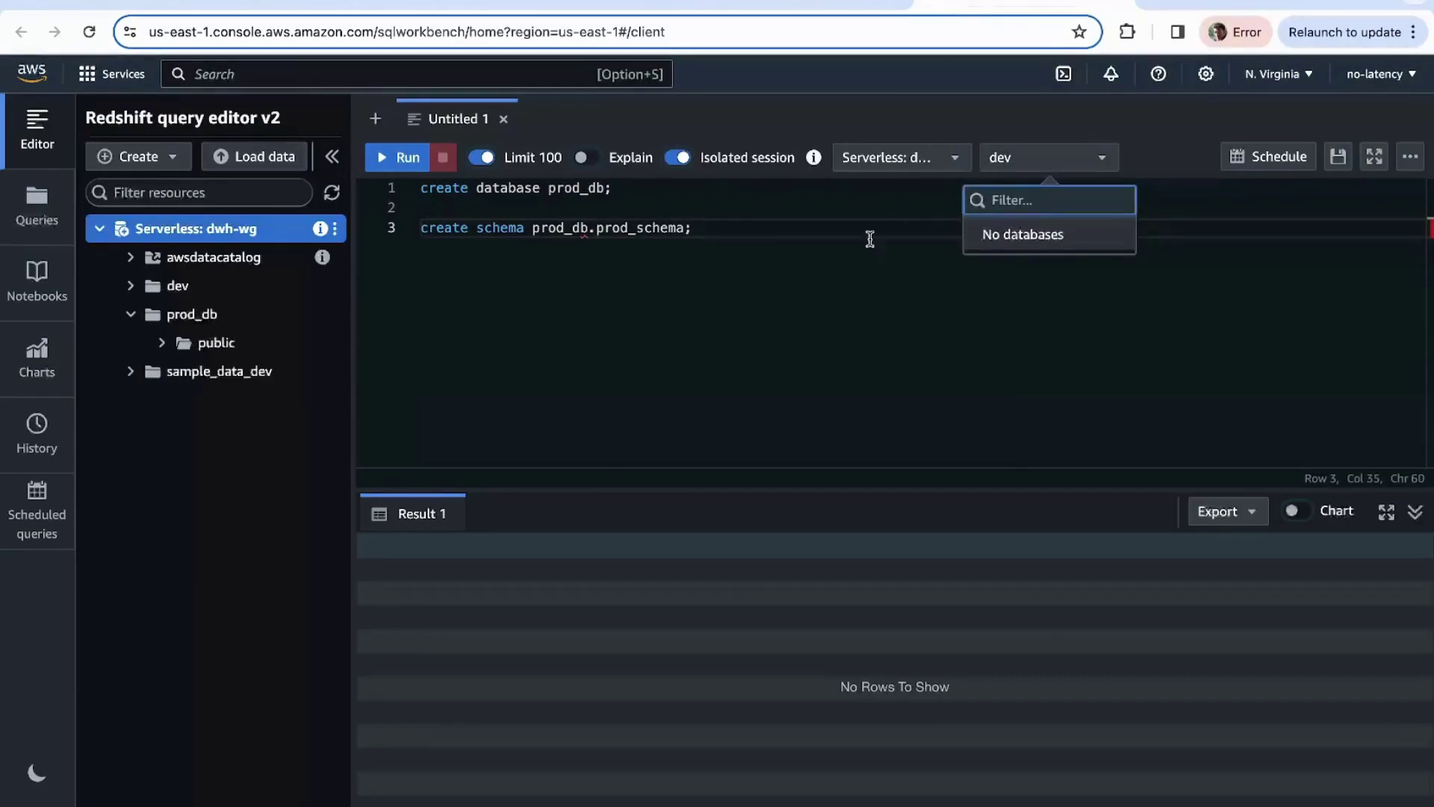
key(Escape)
key(super+r)
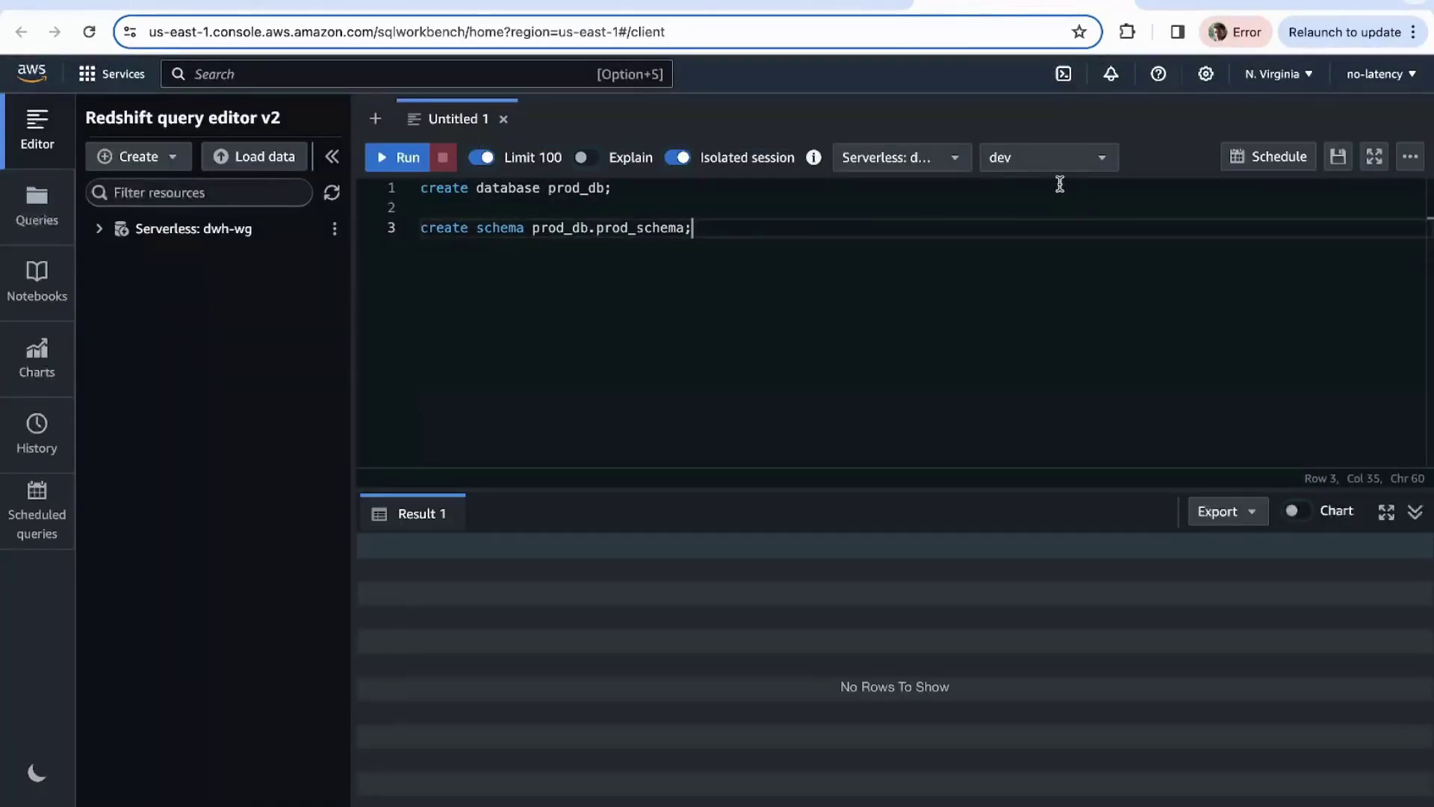
click(1037, 165)
click(1021, 269)
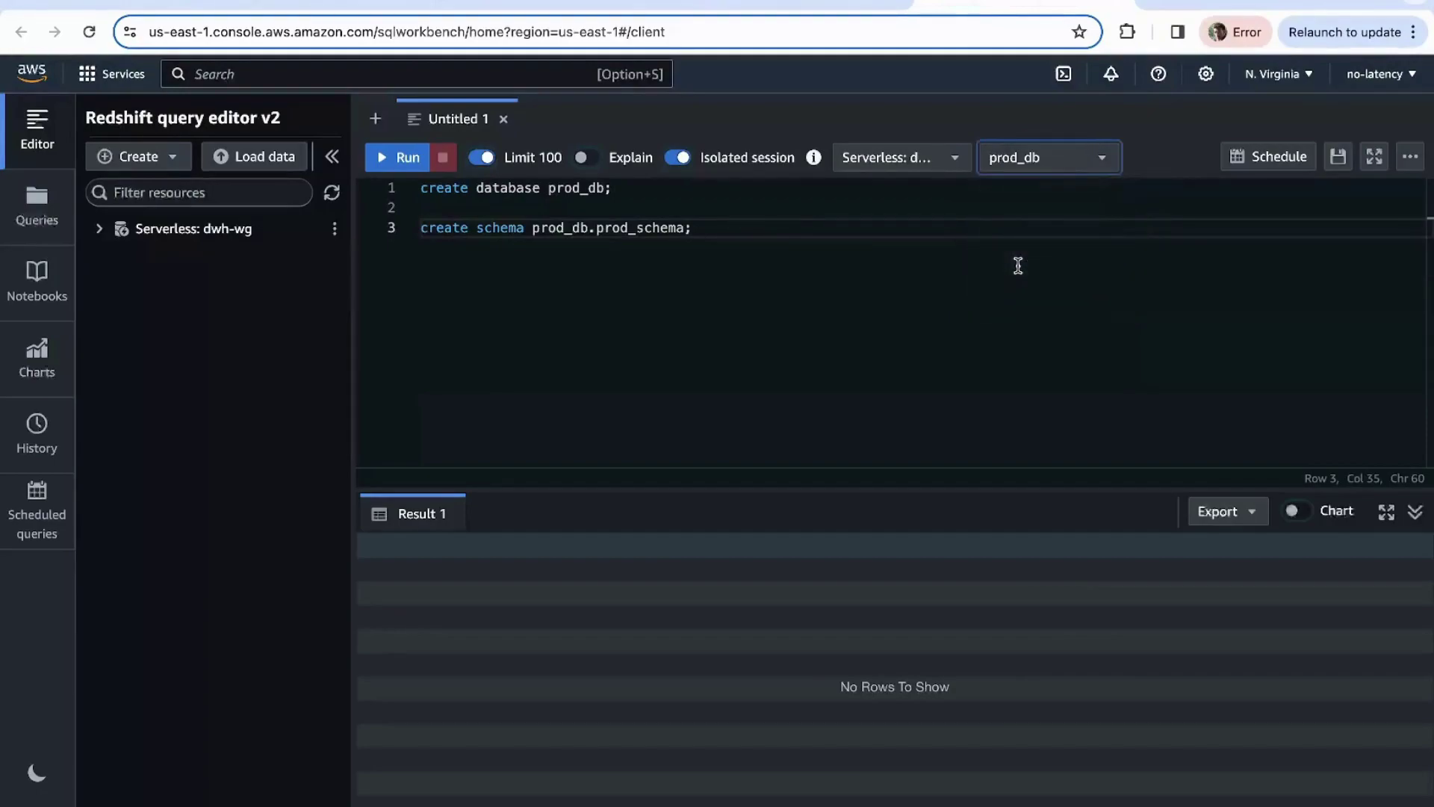
Remove the database prefix so line 3 reads "create schema prod_schema;" and run only that statement
click(557, 214)
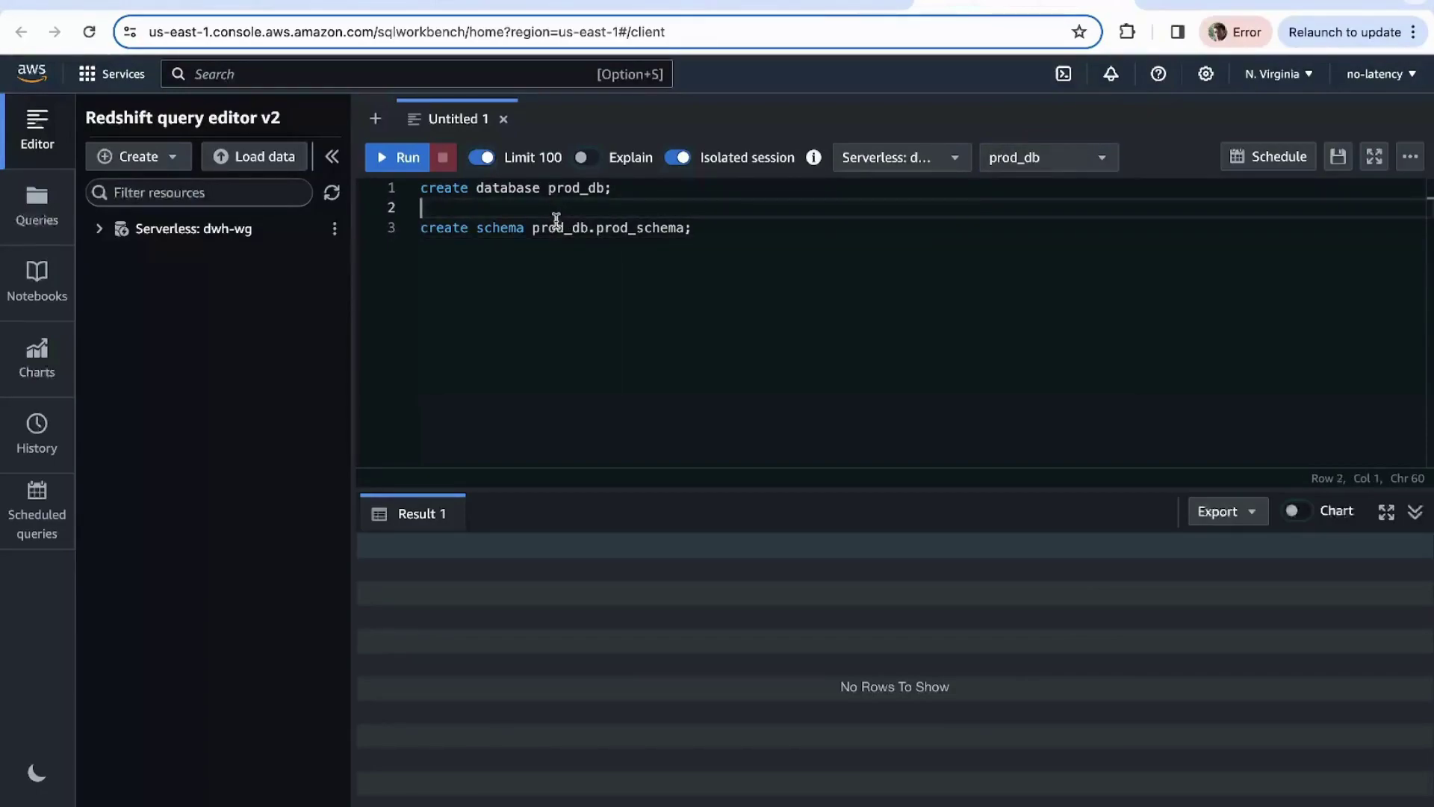
double_click(548, 227)
key(BackSpace)
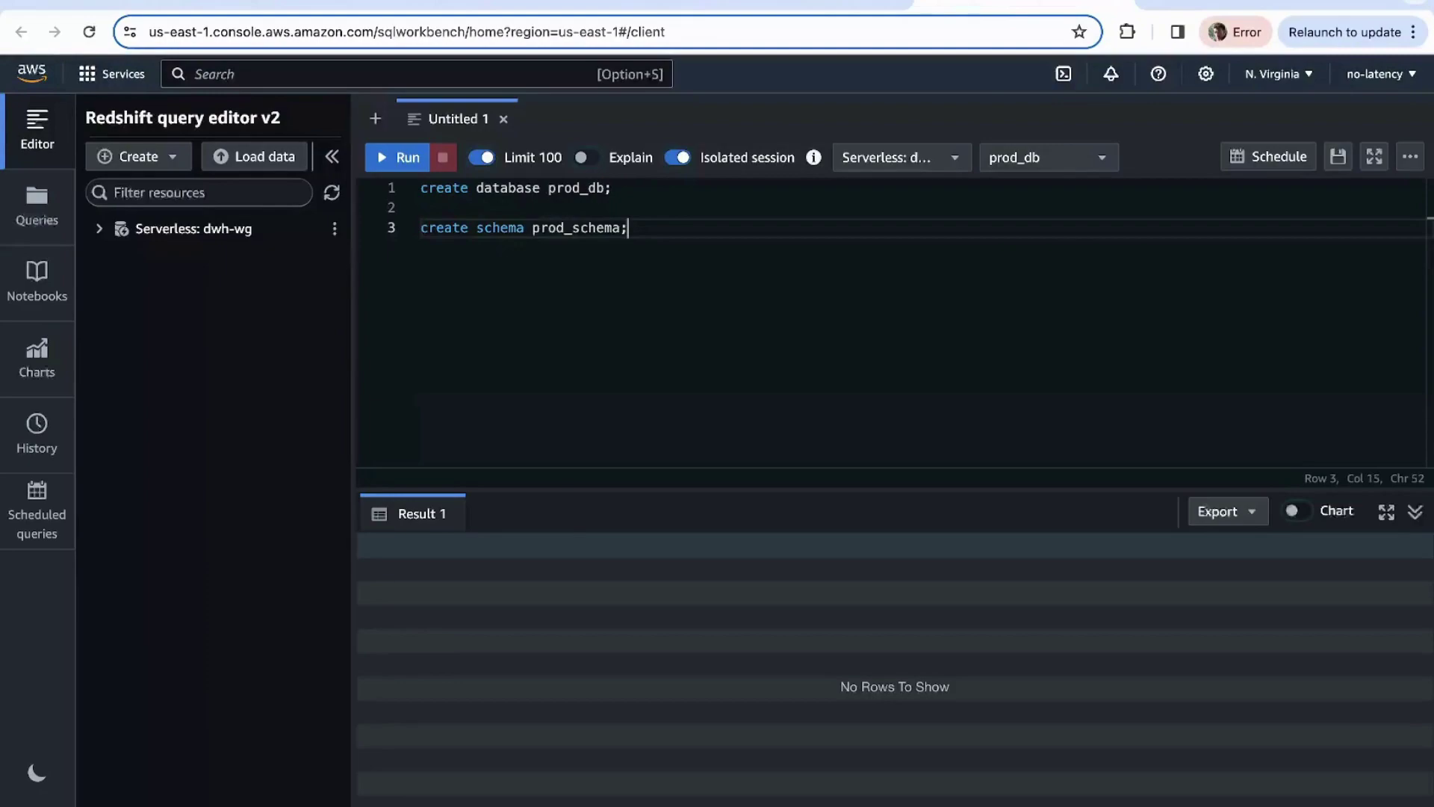
key(End)
key(shift+Home)
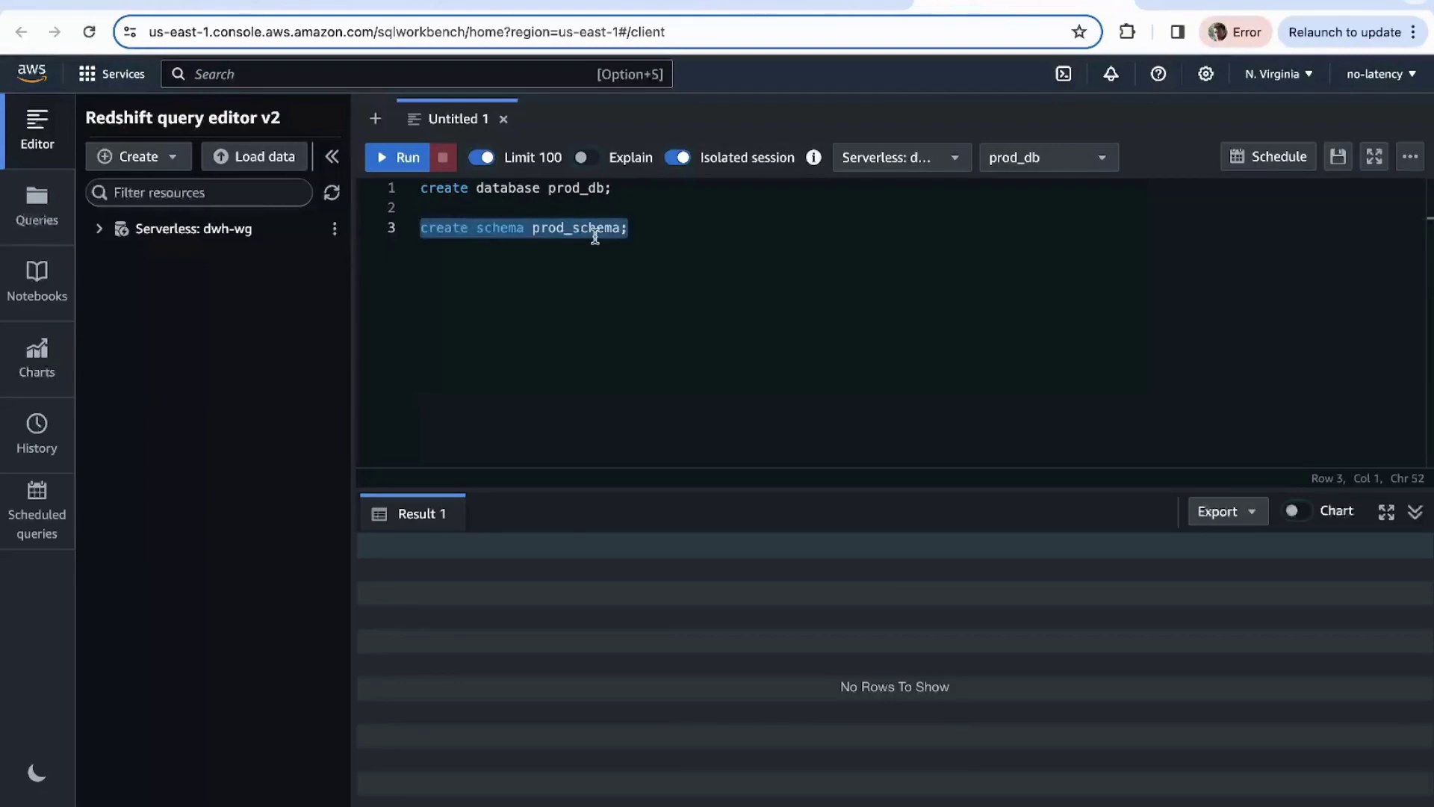
key(super+Return)
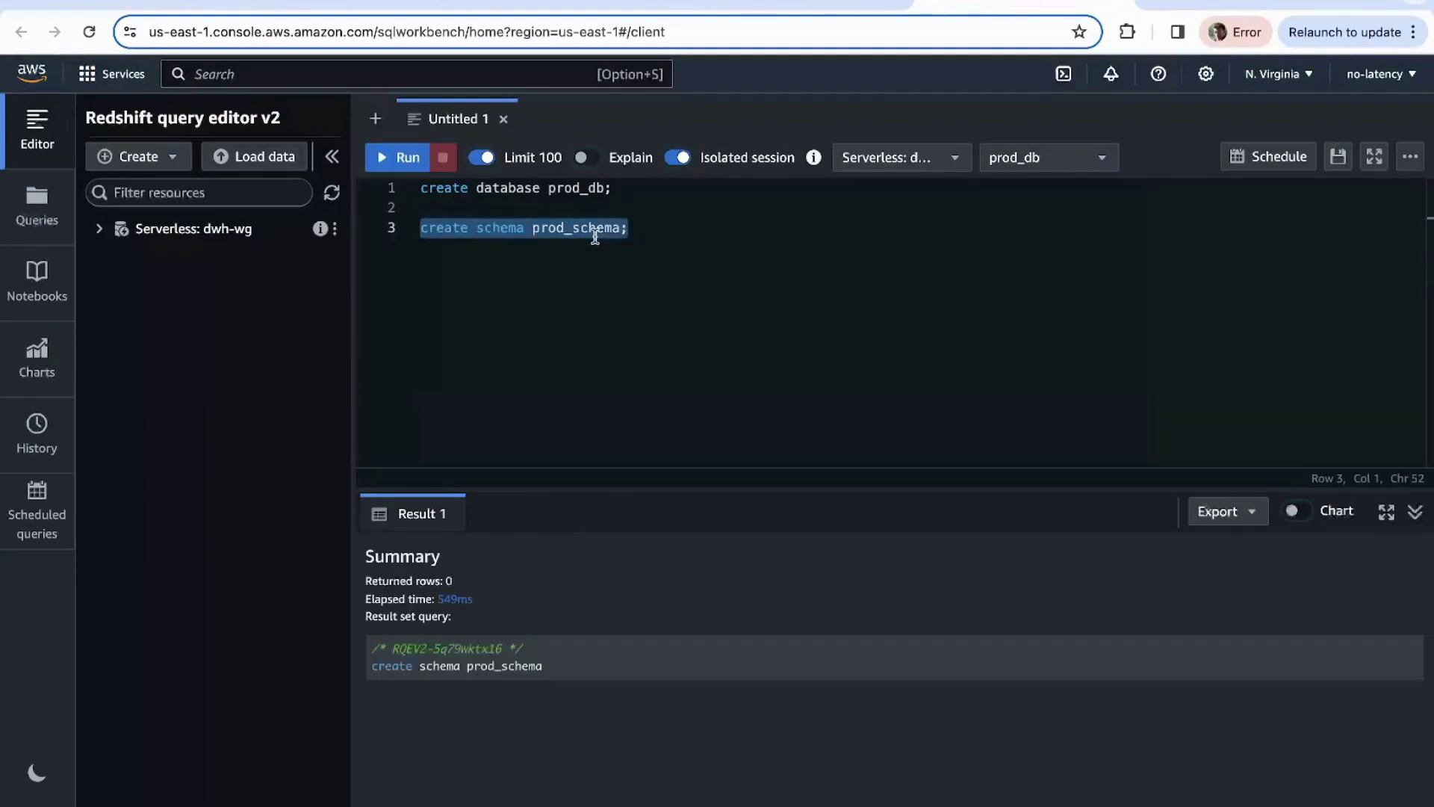
Refresh the resource tree and expand dwh-wg and prod_db to check for the prod_schema schema
click(333, 196)
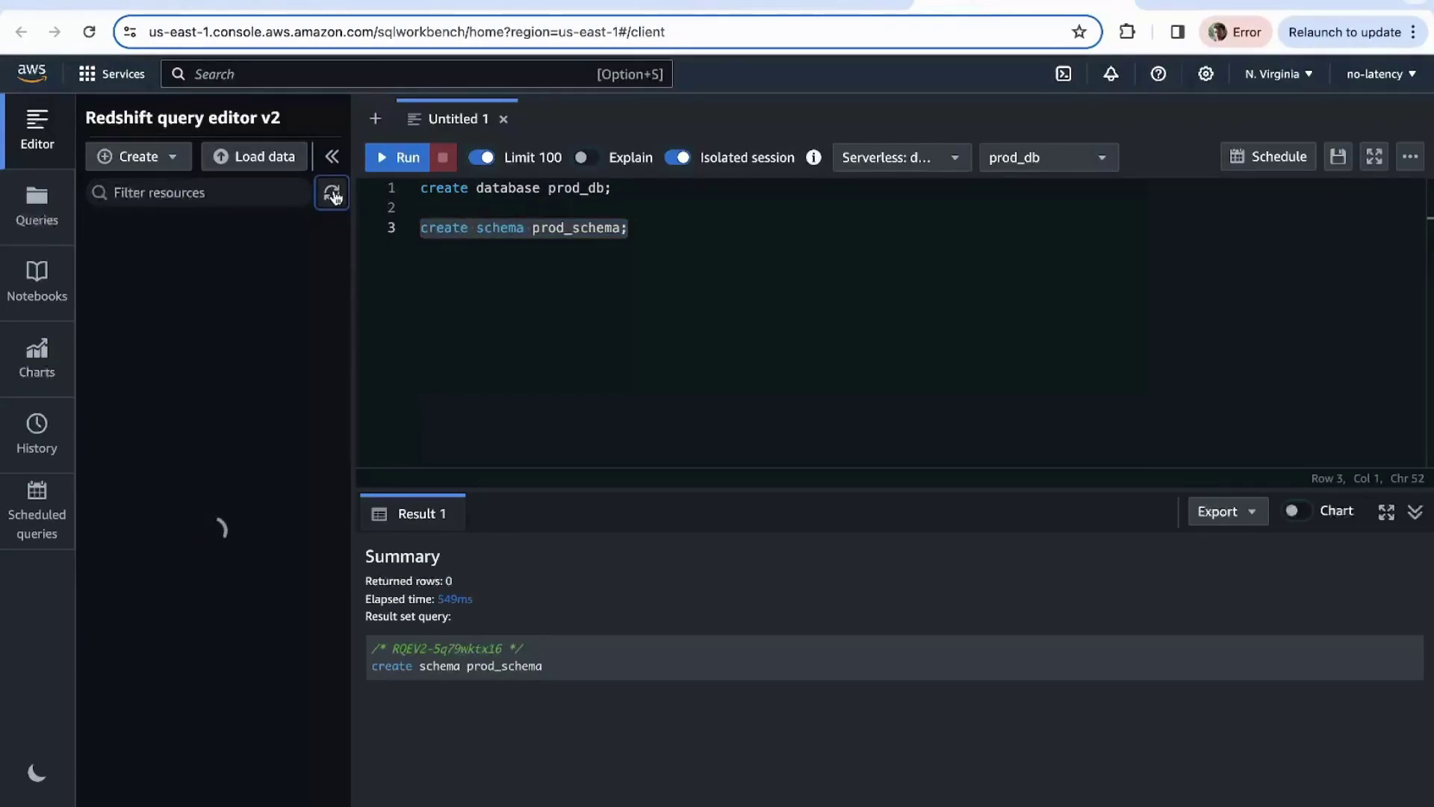
click(100, 231)
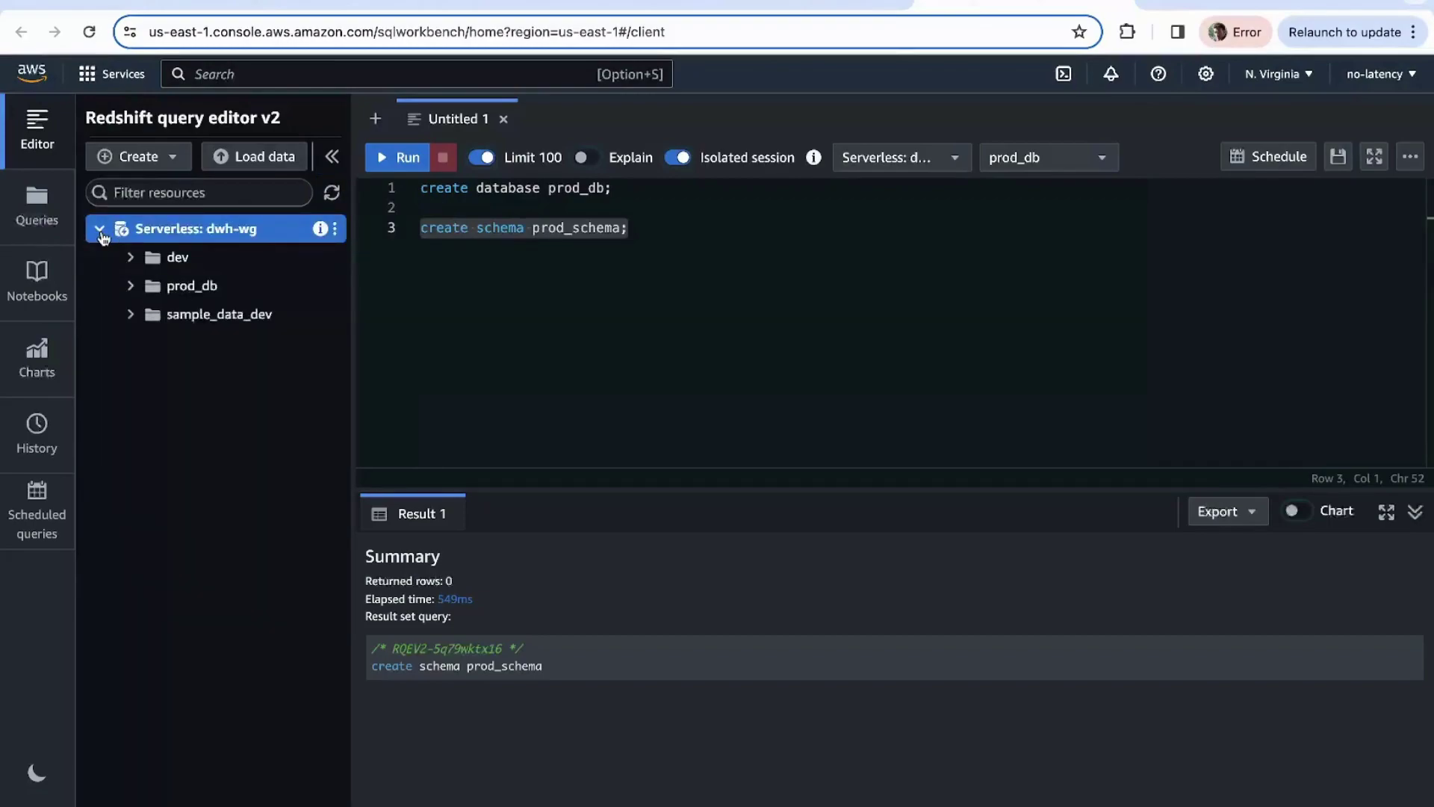
click(133, 316)
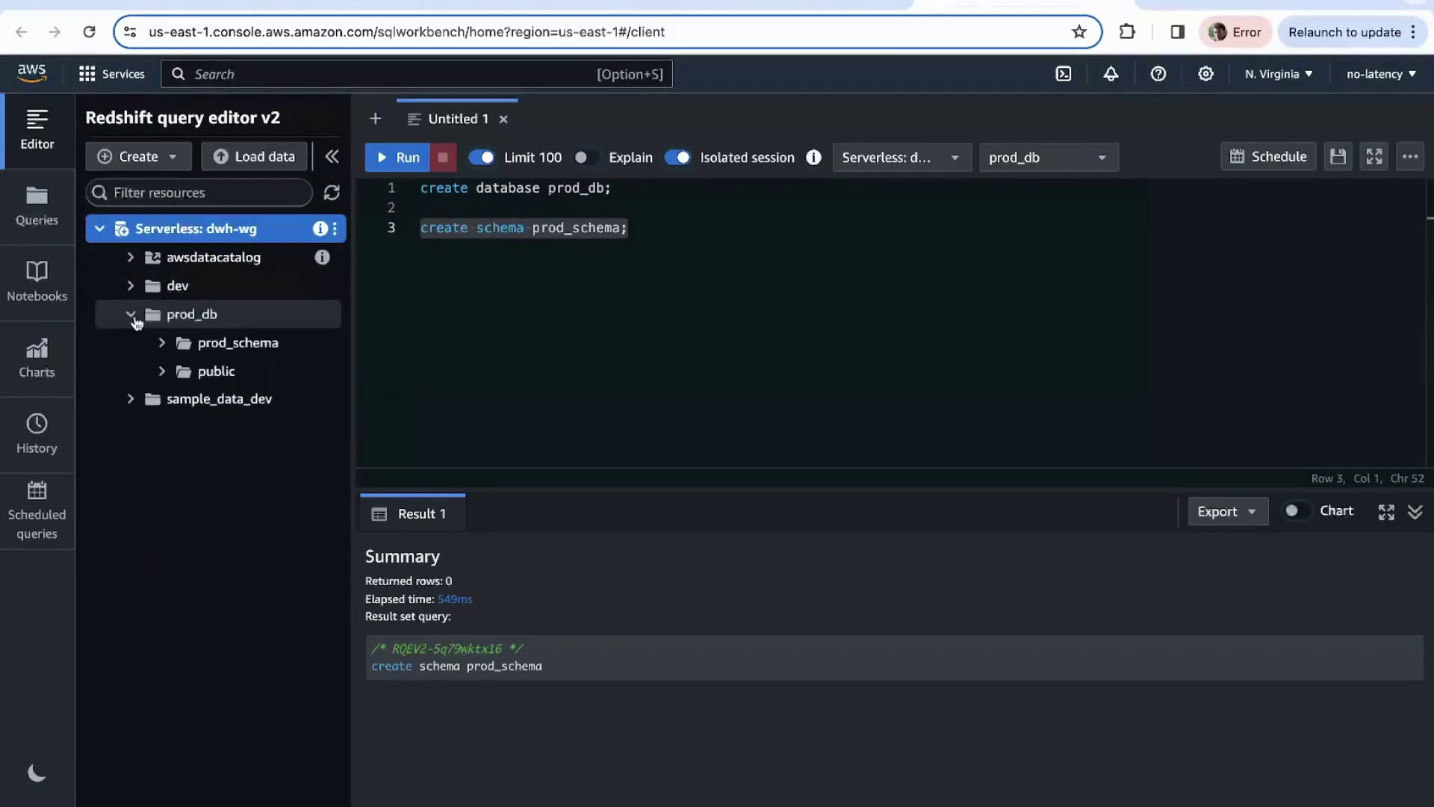